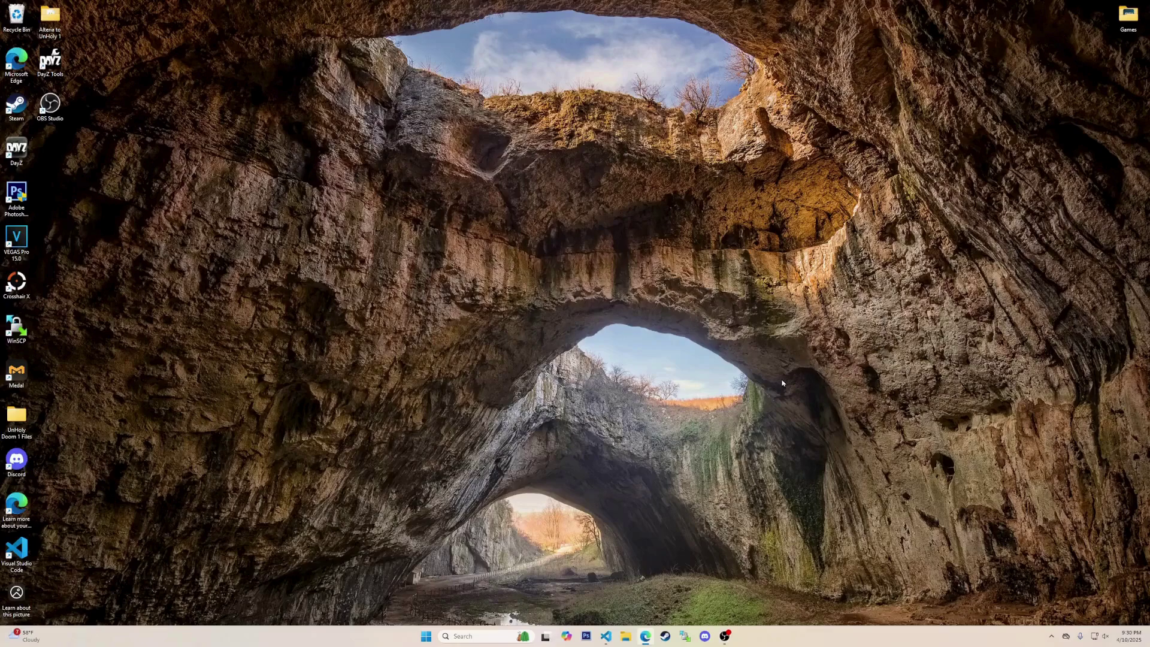
Launch DayZ from the Steam library with the Play DayZ launch option
click(665, 637)
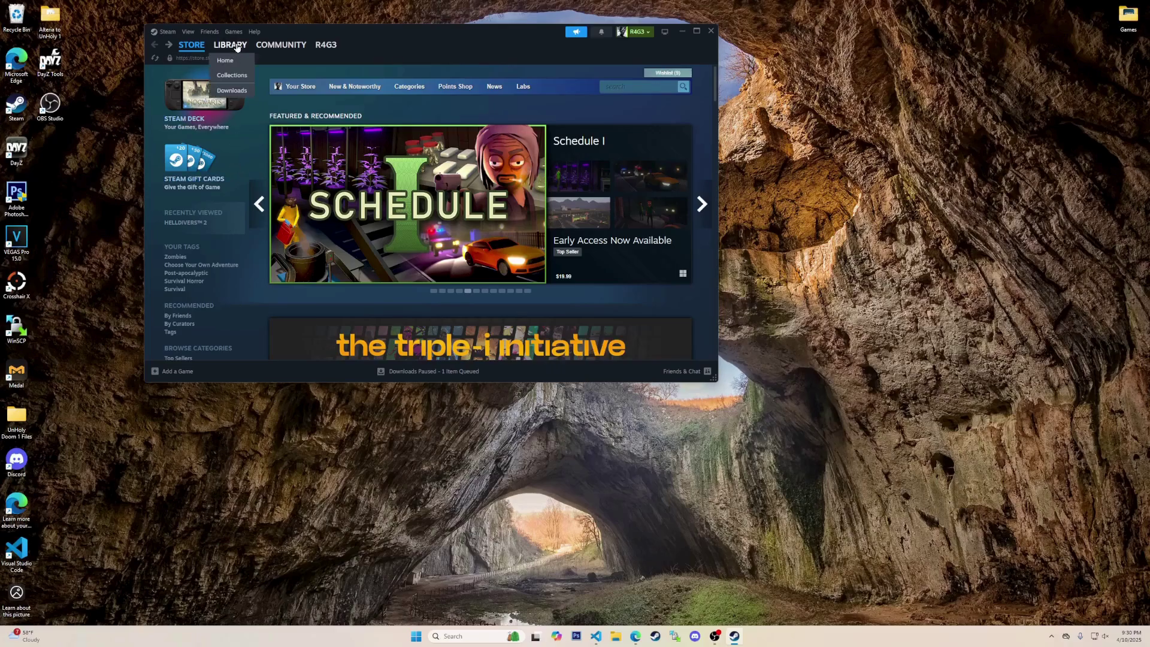
click(237, 46)
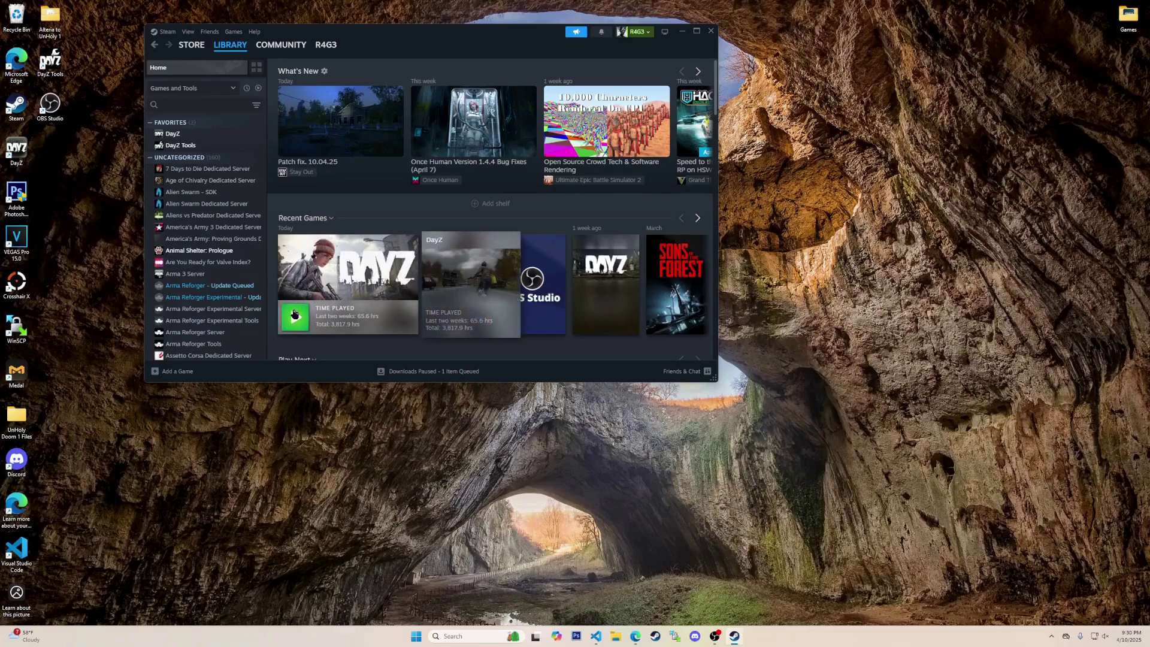
click(295, 314)
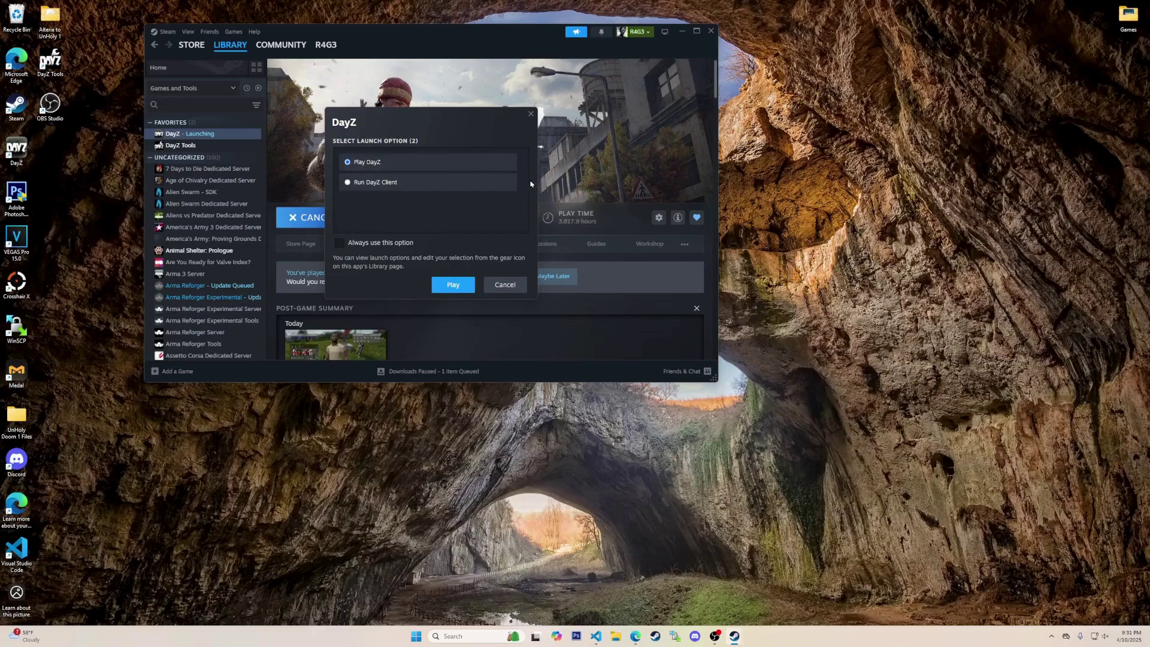
click(450, 286)
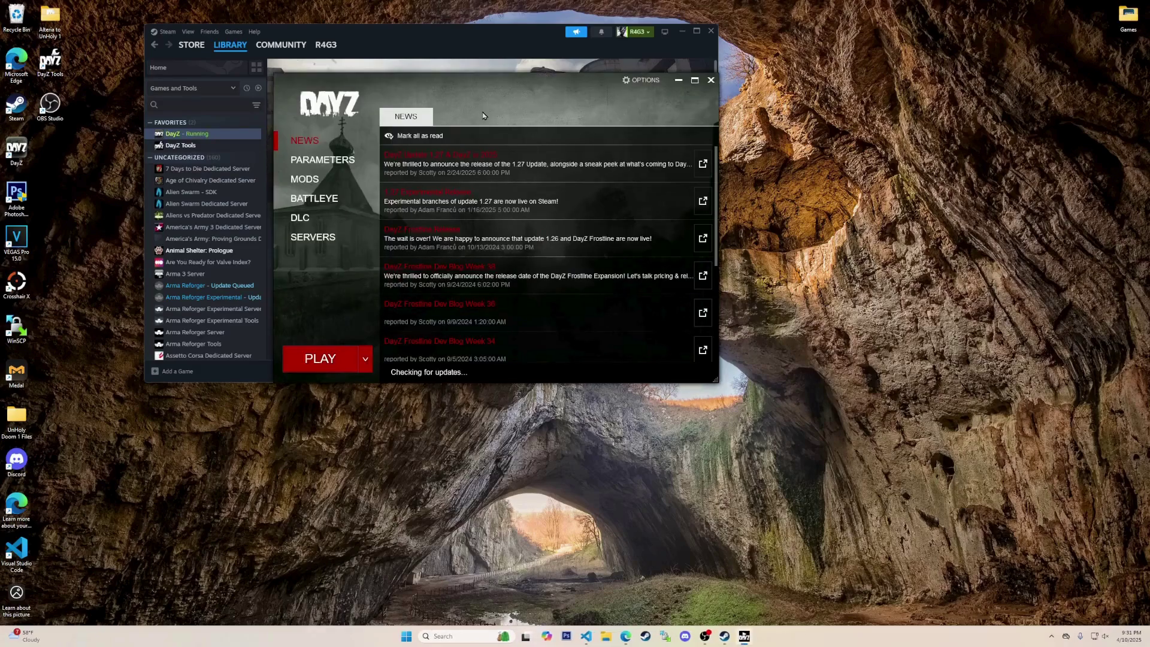
Unload all mods in the DayZ launcher, and load DayZ-Editor with its CF and Dabs Framework dependencies
click(309, 179)
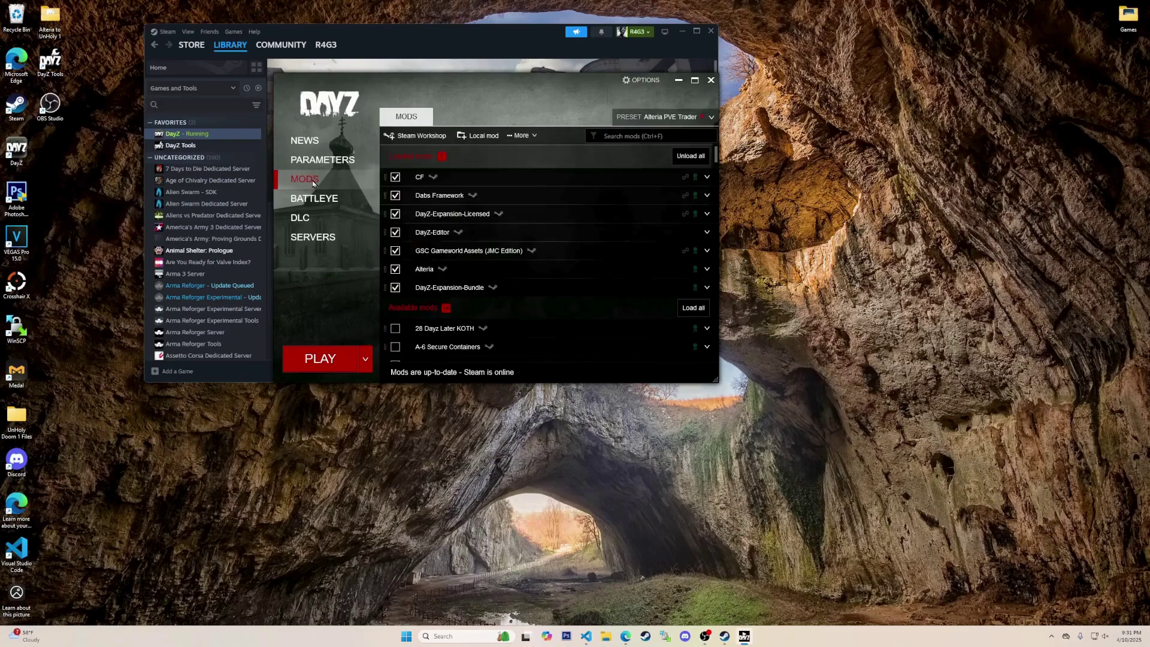
click(692, 158)
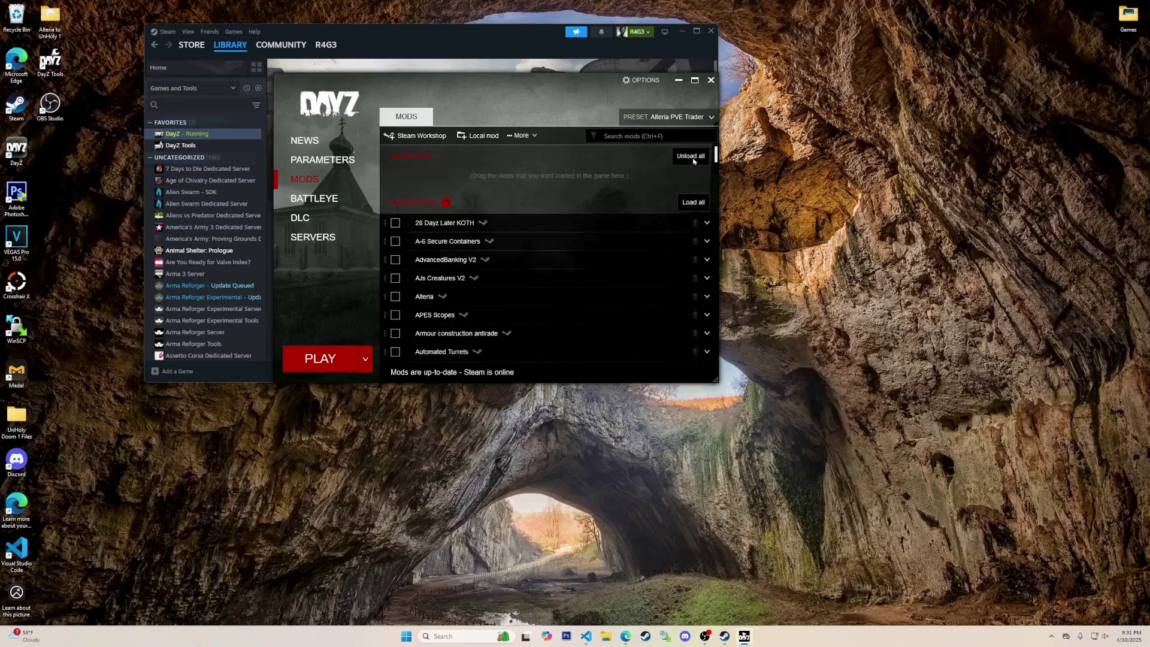
click(669, 135)
text(editor)
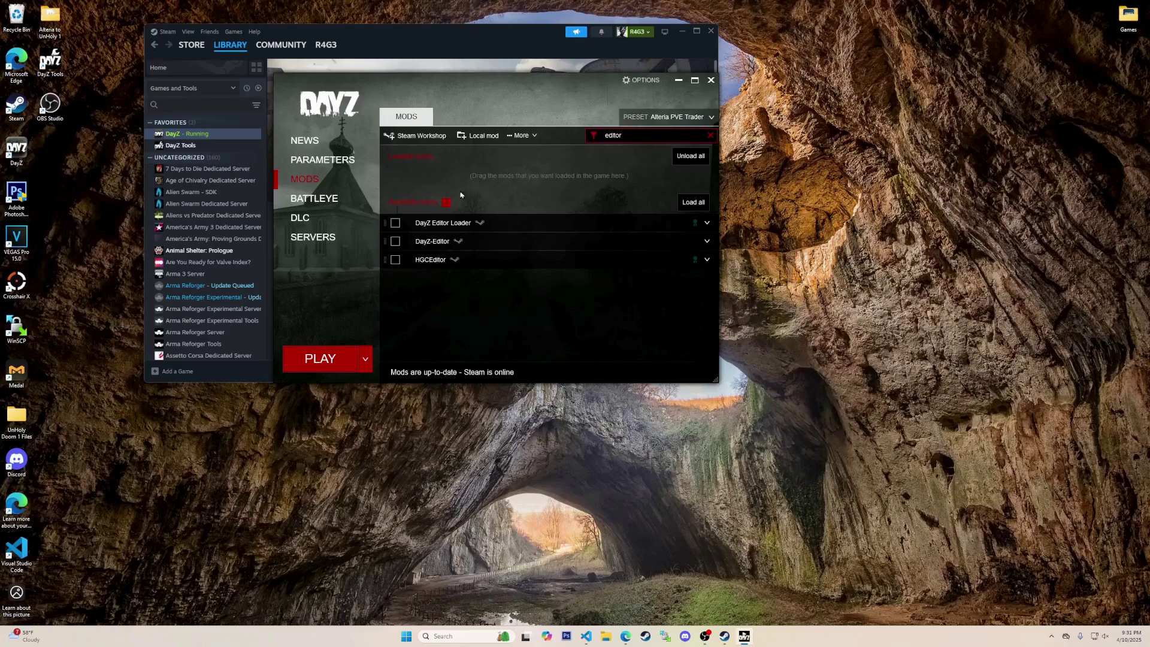
click(395, 242)
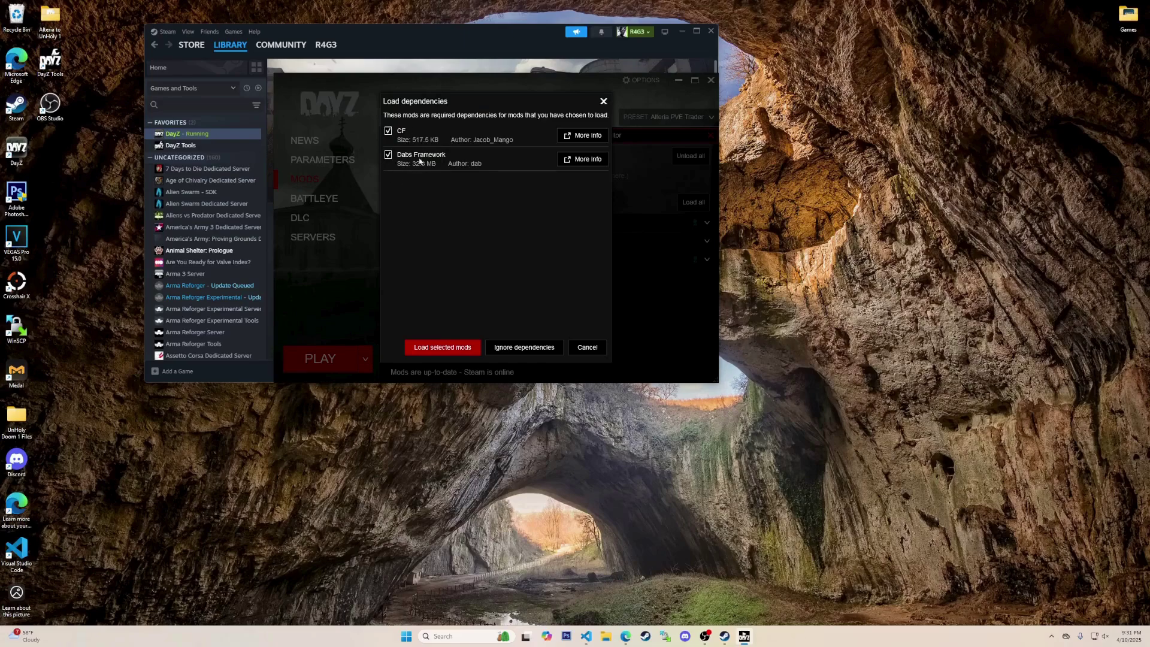
click(441, 348)
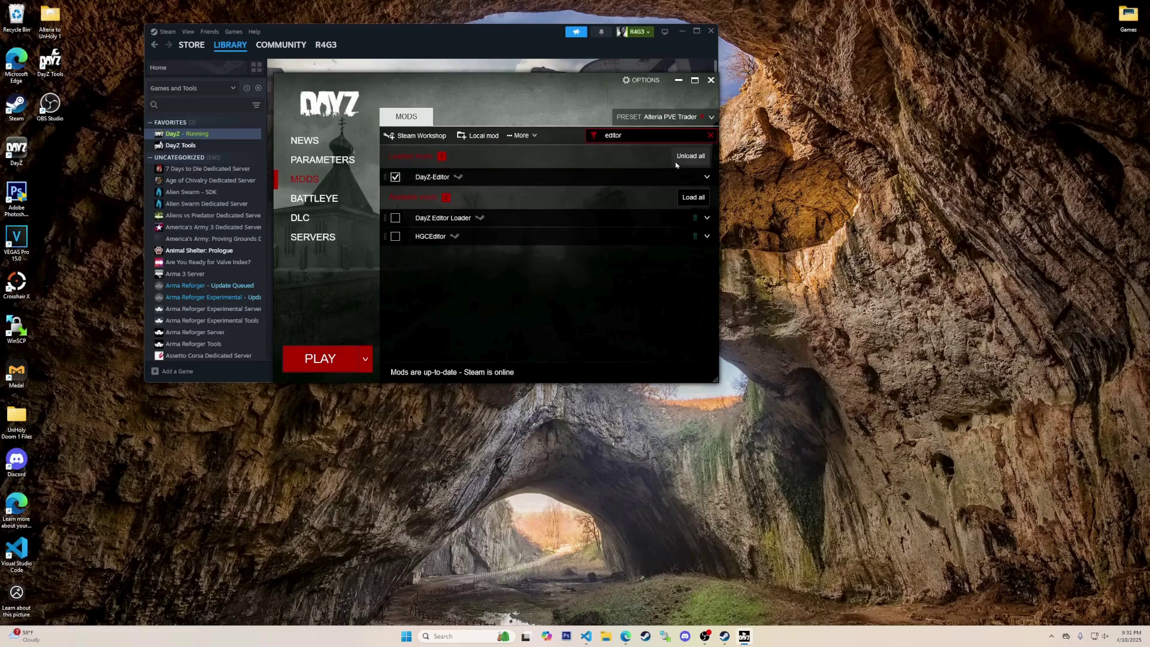
Find the Alteria mod and load it with its GSC Gameworld Assets (JMC Edition) dependency
click(711, 138)
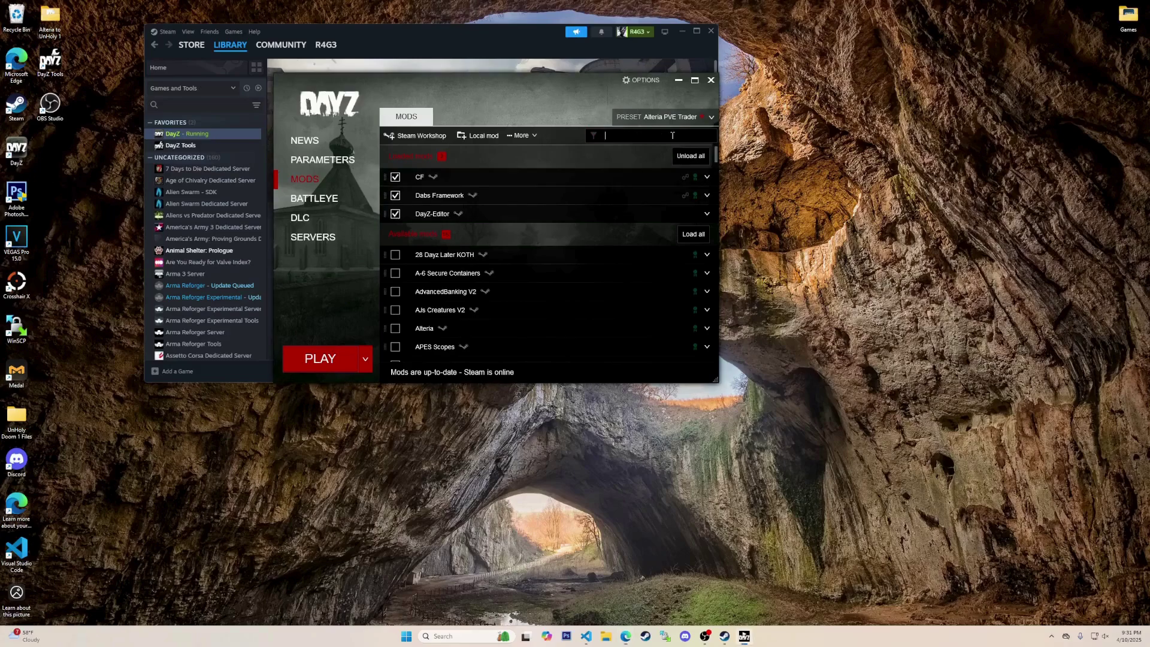
text(lteria)
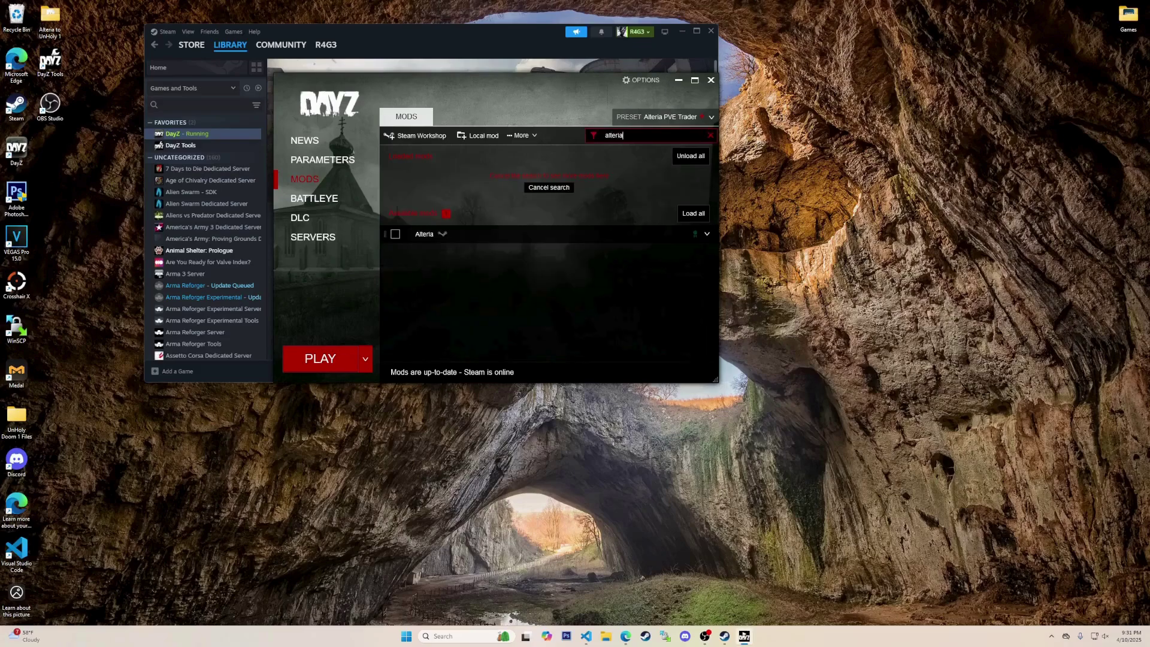
click(395, 233)
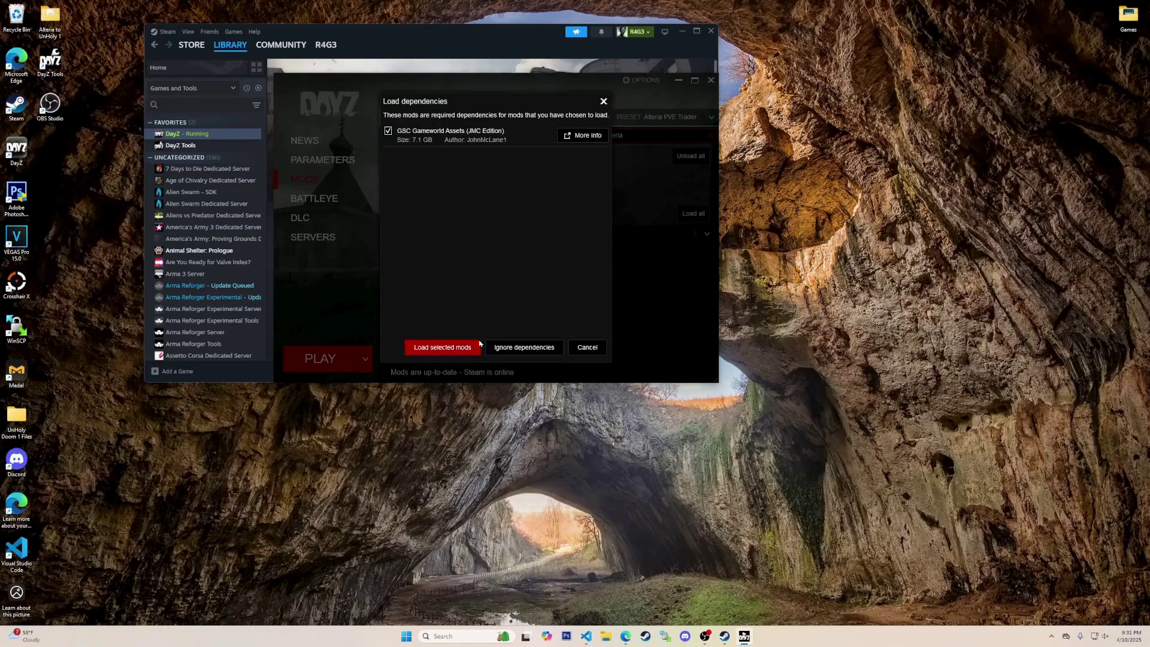
click(459, 348)
Find DayZ-Expansion-Bundle, load it with its DayZ-Expansion-Licensed dependency, and clear the mod search
click(712, 137)
text(expansion)
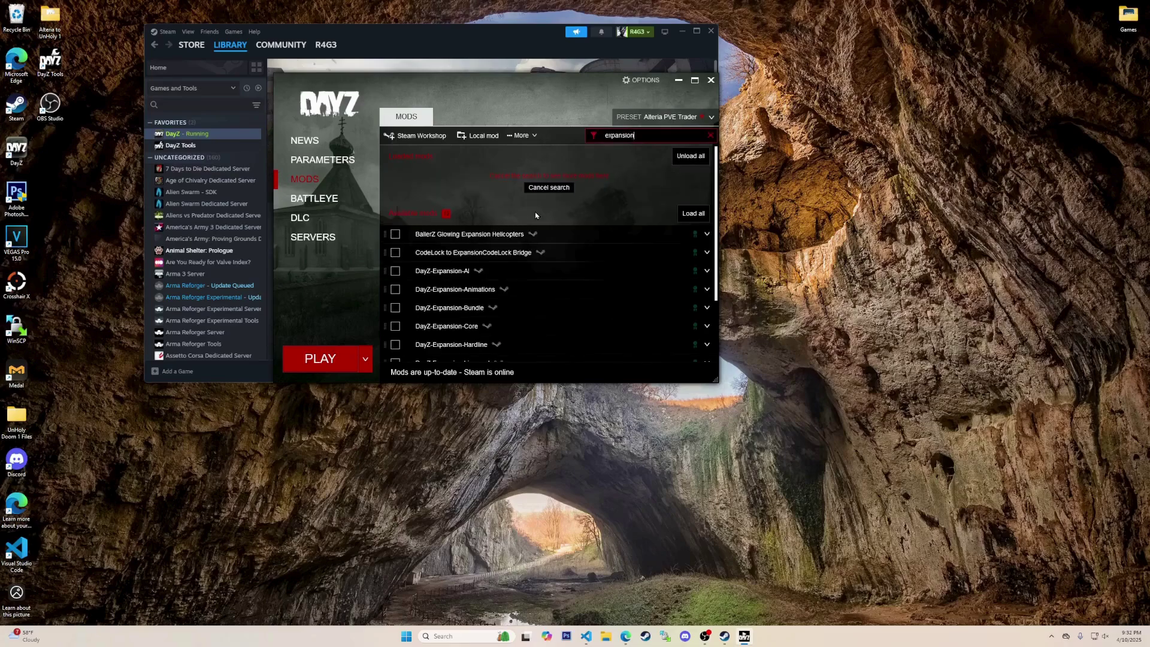
click(395, 309)
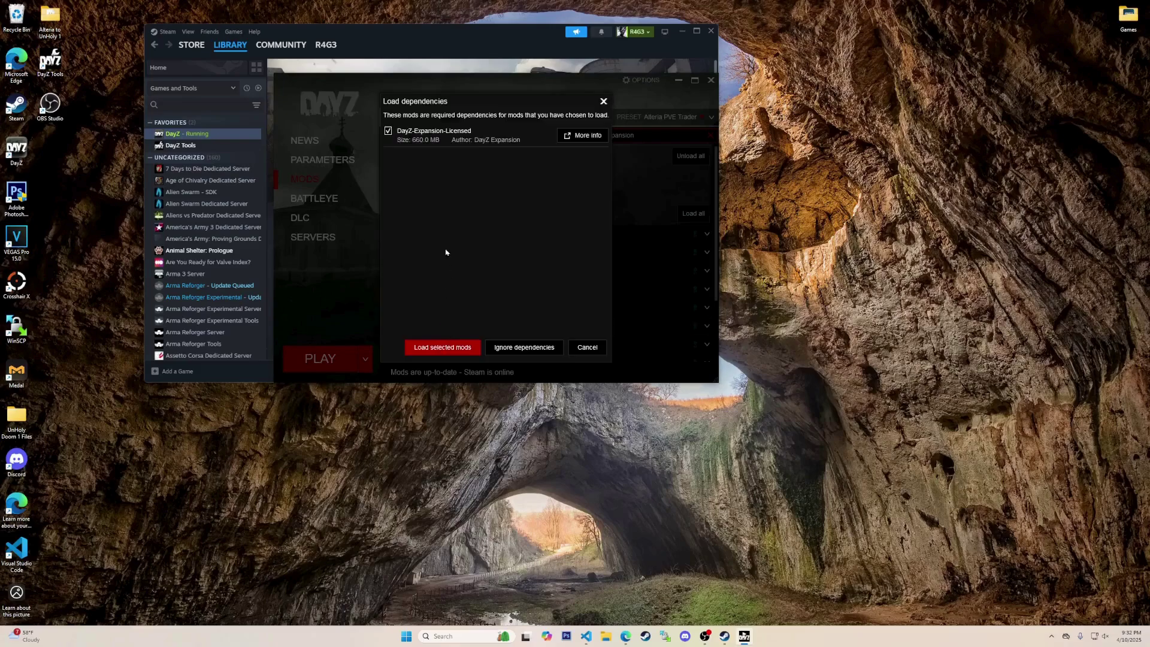
click(437, 350)
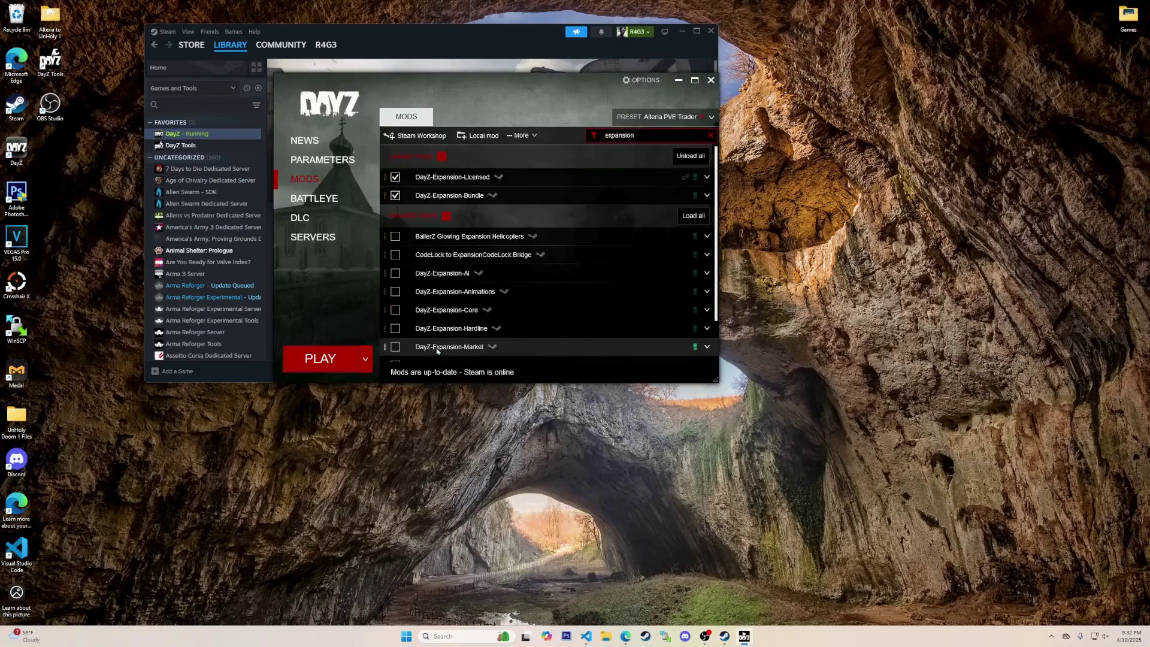
click(711, 135)
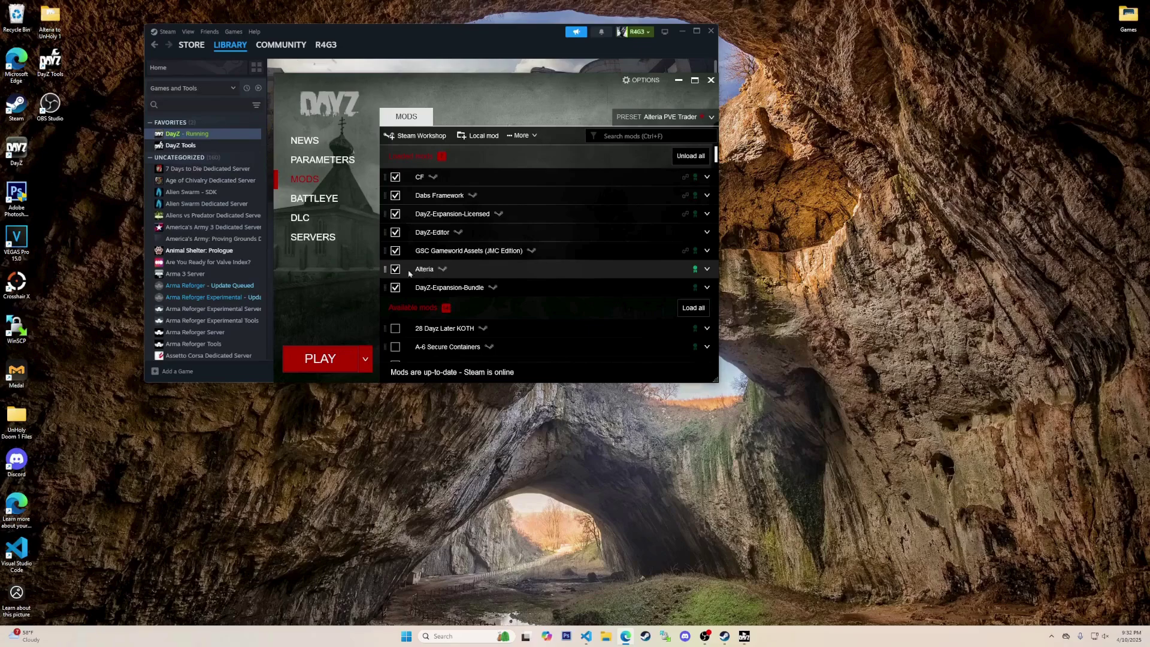
Start the game with the loaded mods and open the alteria map in the editor, dismissing the changelog
click(327, 358)
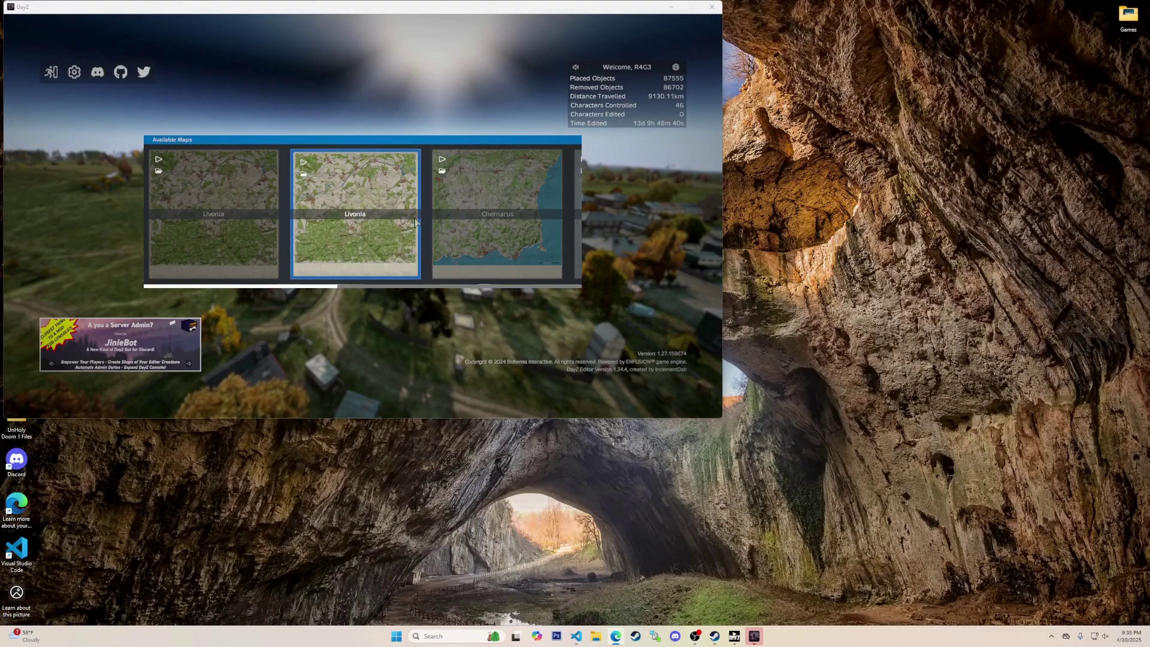
scroll(520, 241, down, 2)
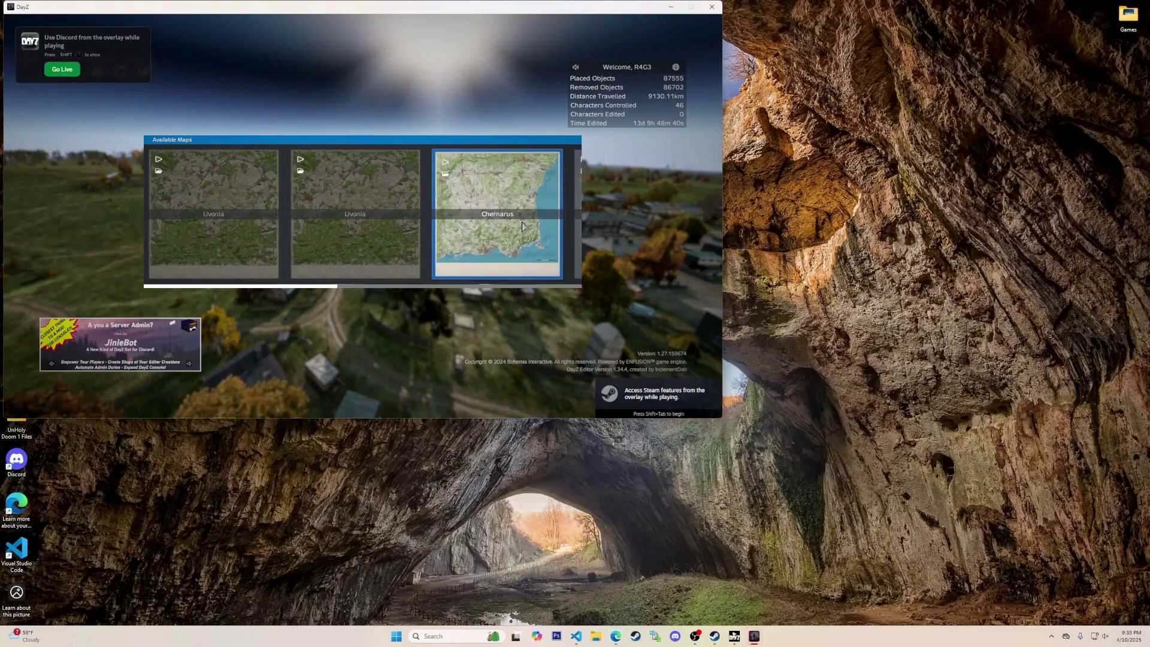
scroll(510, 231, down, 1)
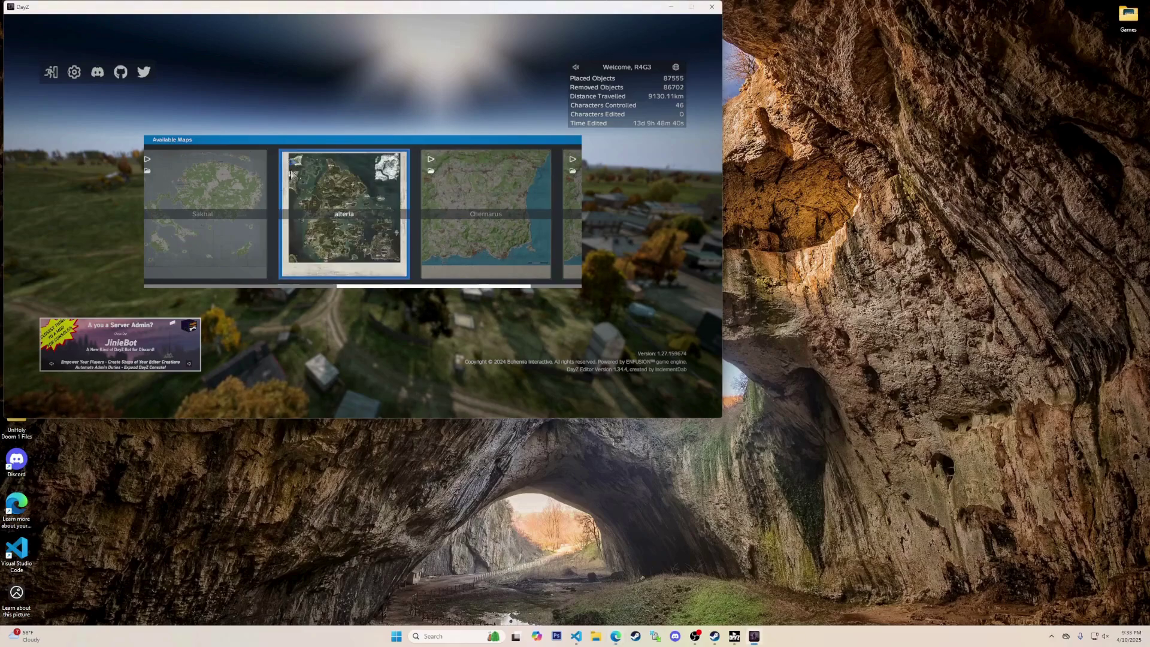
click(291, 161)
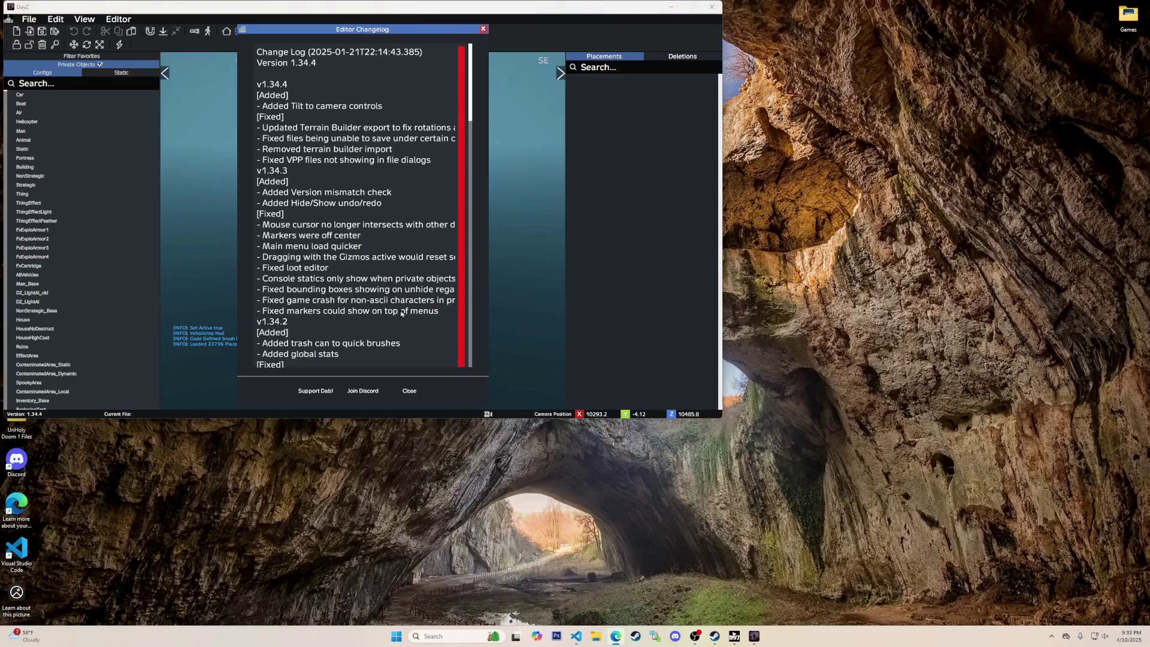
click(410, 391)
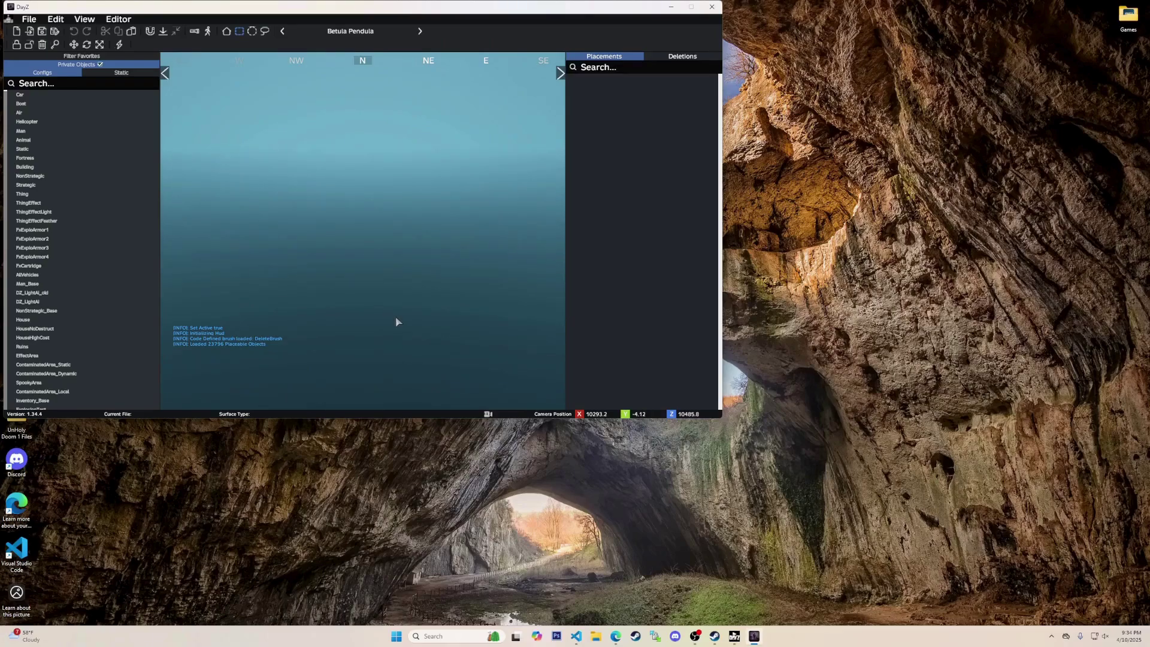
Open the Alteria terrain map in the editor
key(m)
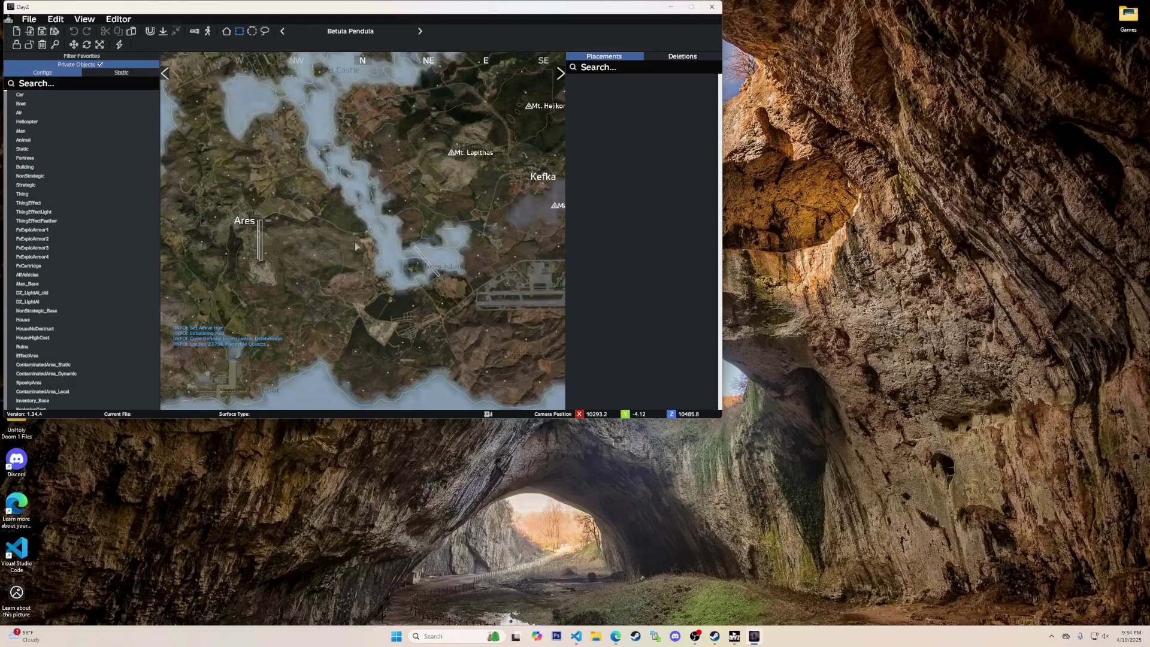
drag(355, 231, 272, 243)
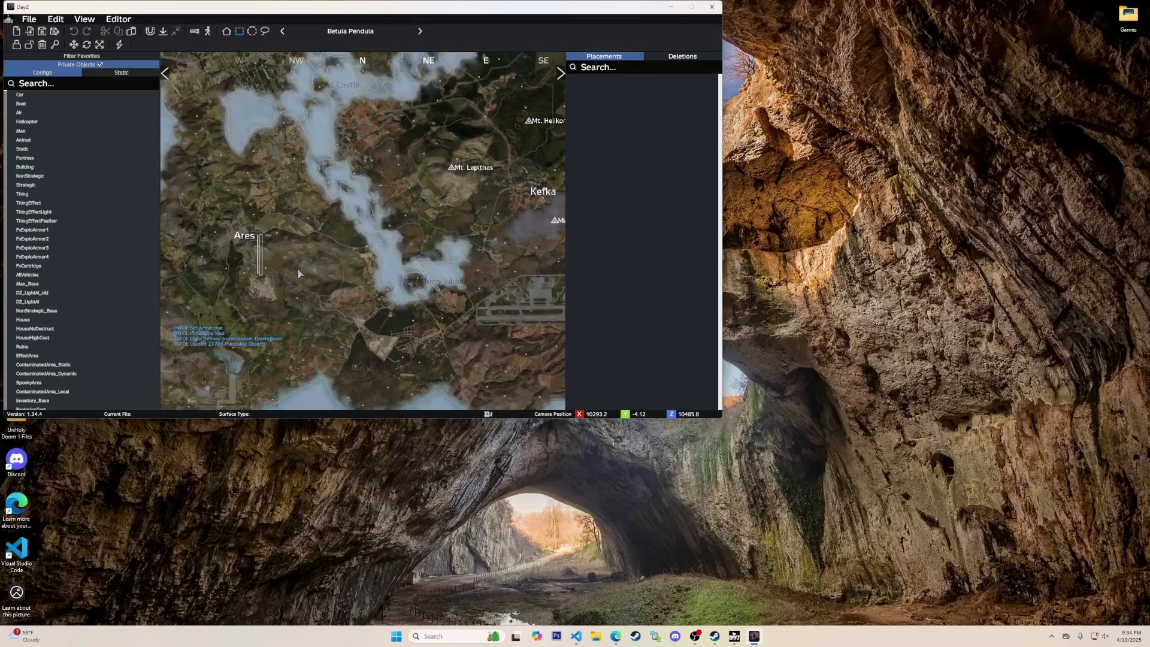
scroll(298, 274, up, 4)
scroll(304, 286, down, 3)
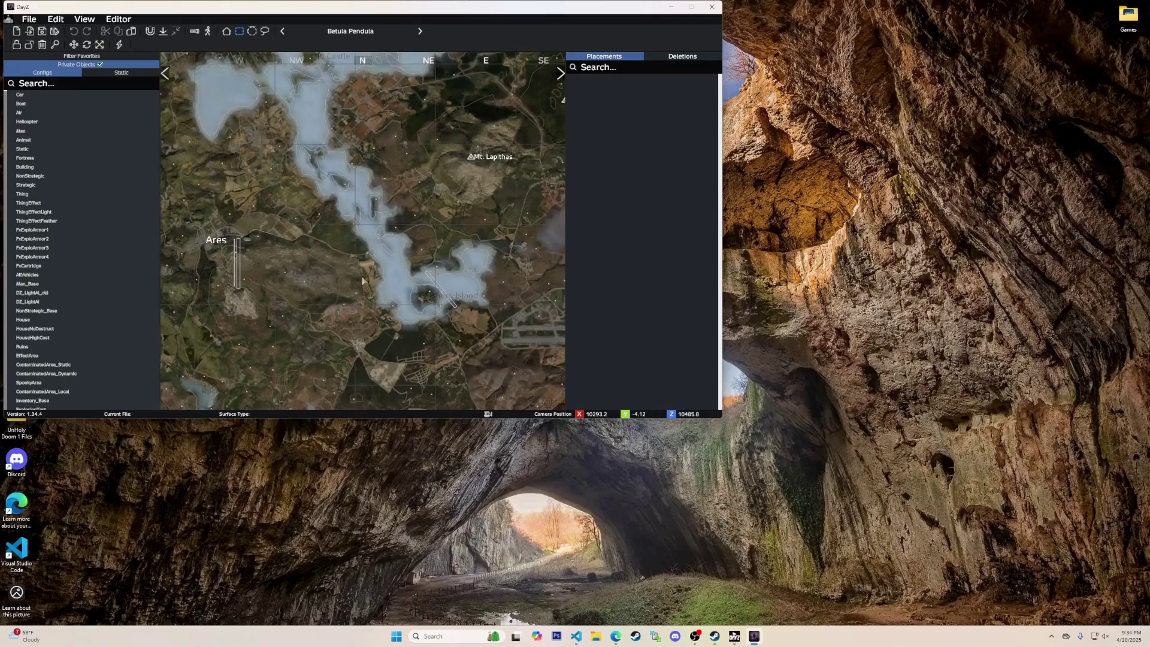
drag(382, 132, 382, 214)
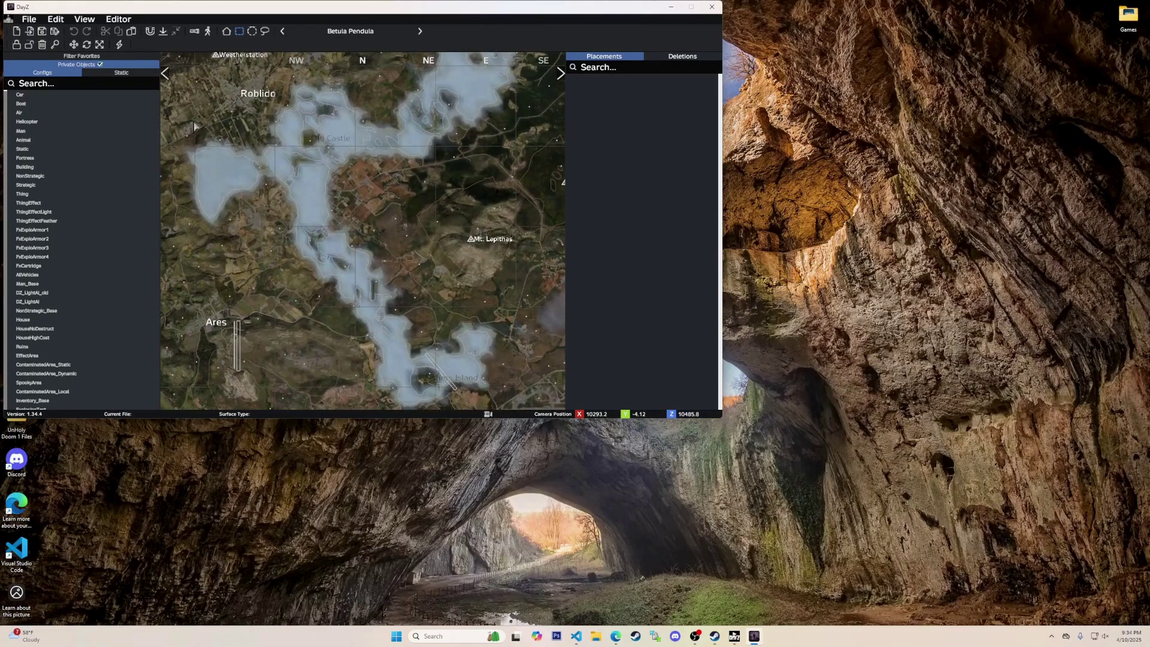
Collapse the object list and placements sidebars, and expand both again
click(165, 73)
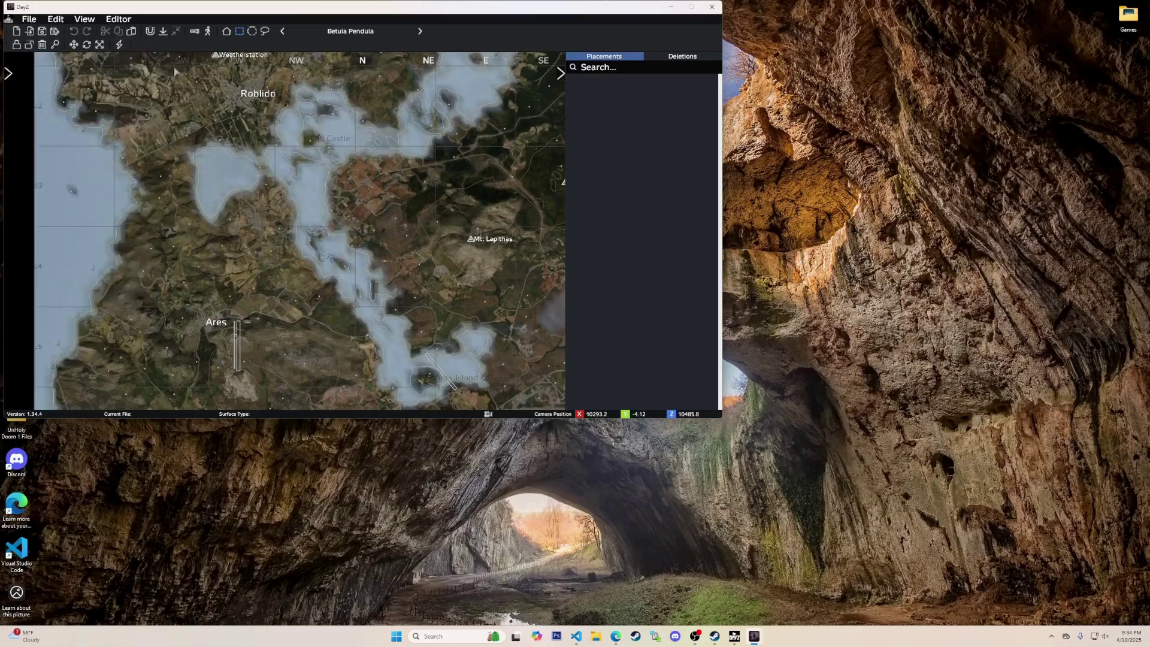
click(559, 73)
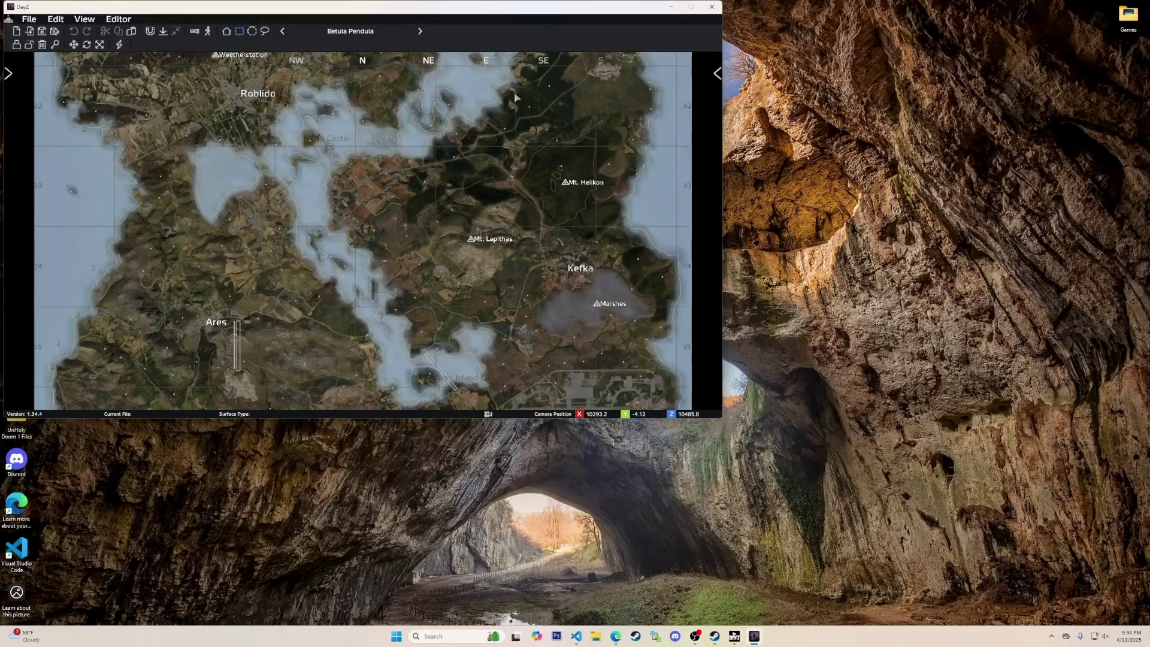
click(9, 73)
click(717, 73)
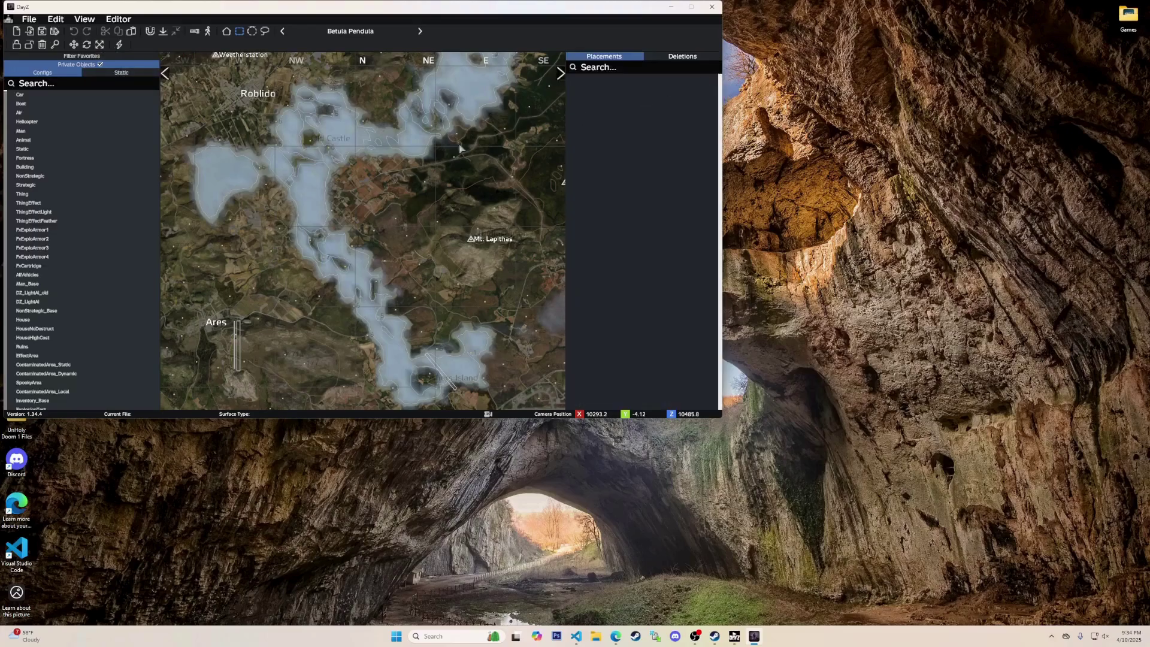
Teleport the camera from the map to the airfield south of Kefka, and close the map
scroll(364, 194, up, 5)
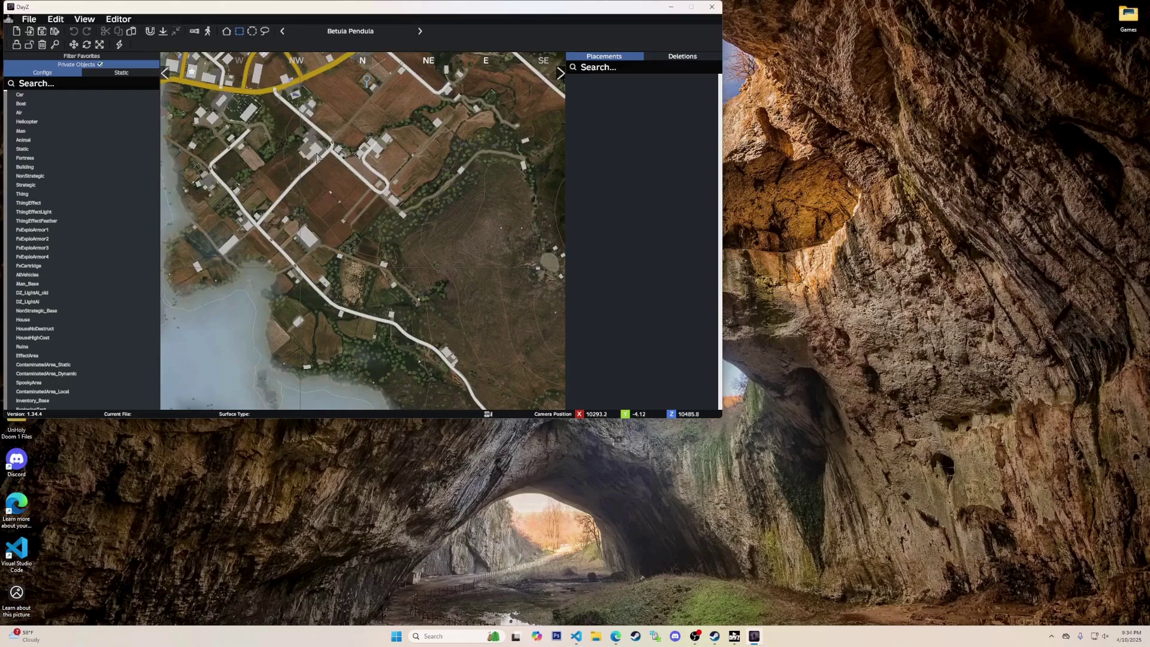
scroll(318, 157, down, 5)
scroll(375, 105, up, 3)
scroll(375, 104, down, 2)
scroll(520, 354, up, 2)
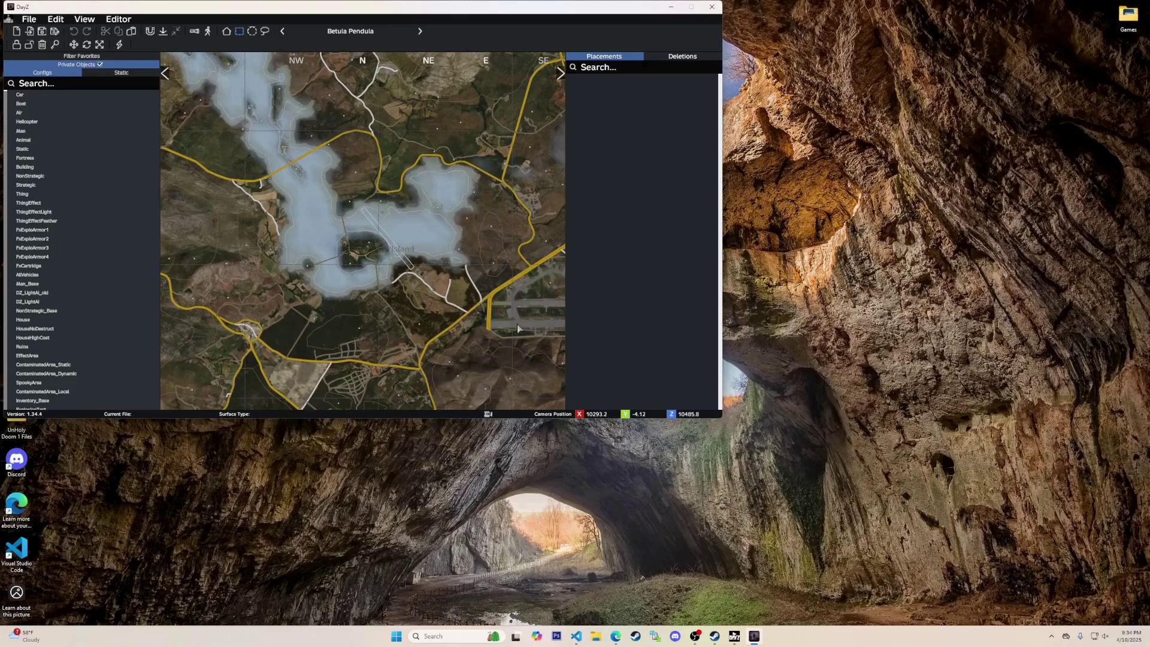
drag(517, 325, 450, 325)
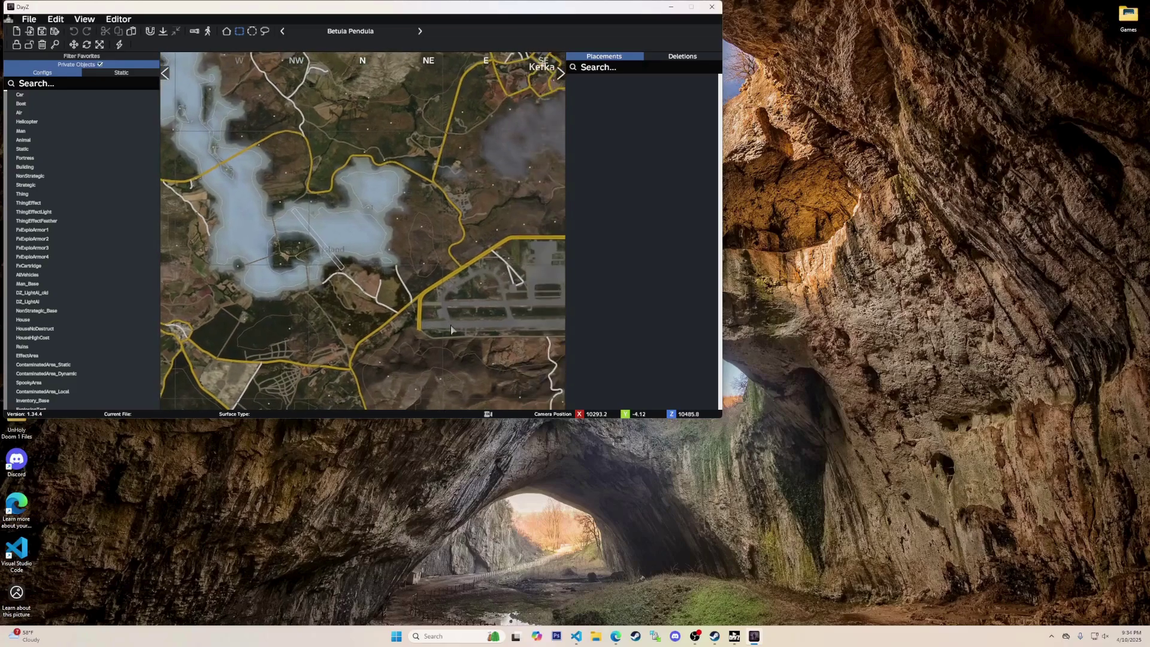
click(544, 273)
middle_click(544, 272)
drag(544, 273, 531, 276)
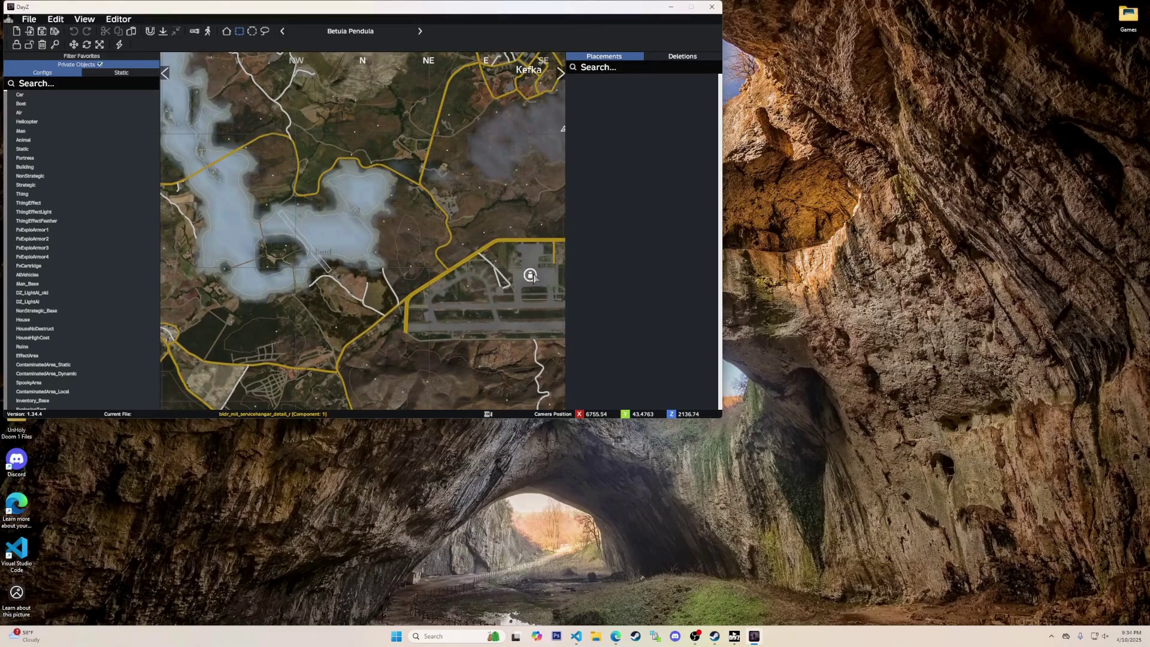
key(m)
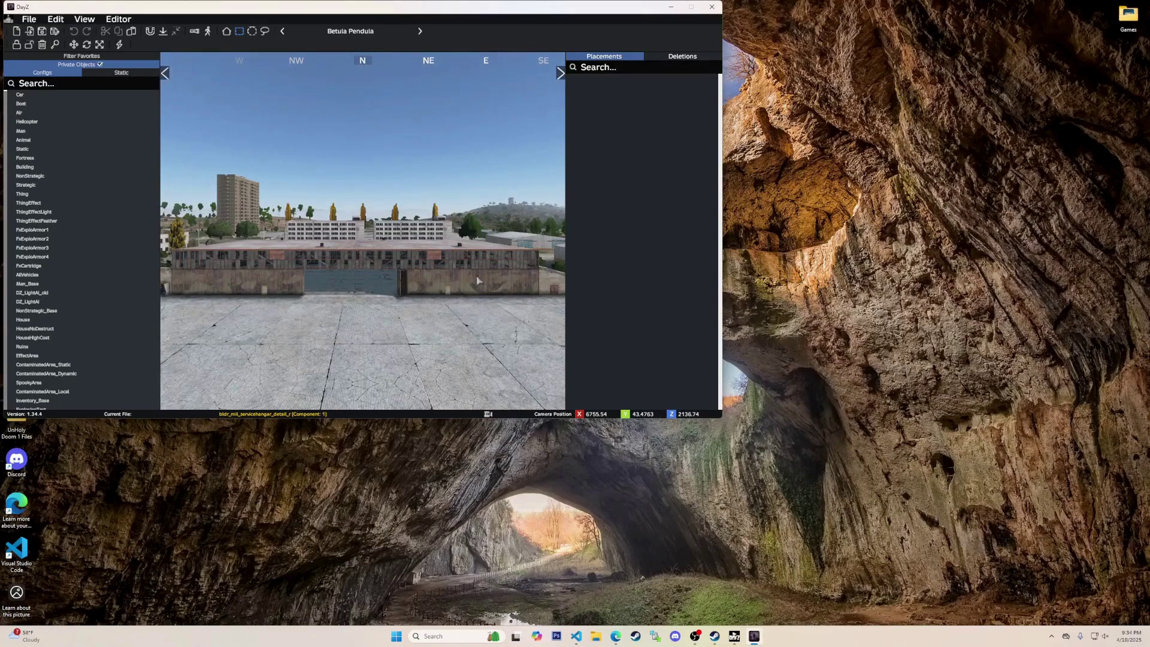
Fly the camera around the concrete apron in front of the airfield hangar to inspect the area
right_drag(431, 257, 670, 281)
right_drag(480, 260, 425, 281)
key(w)
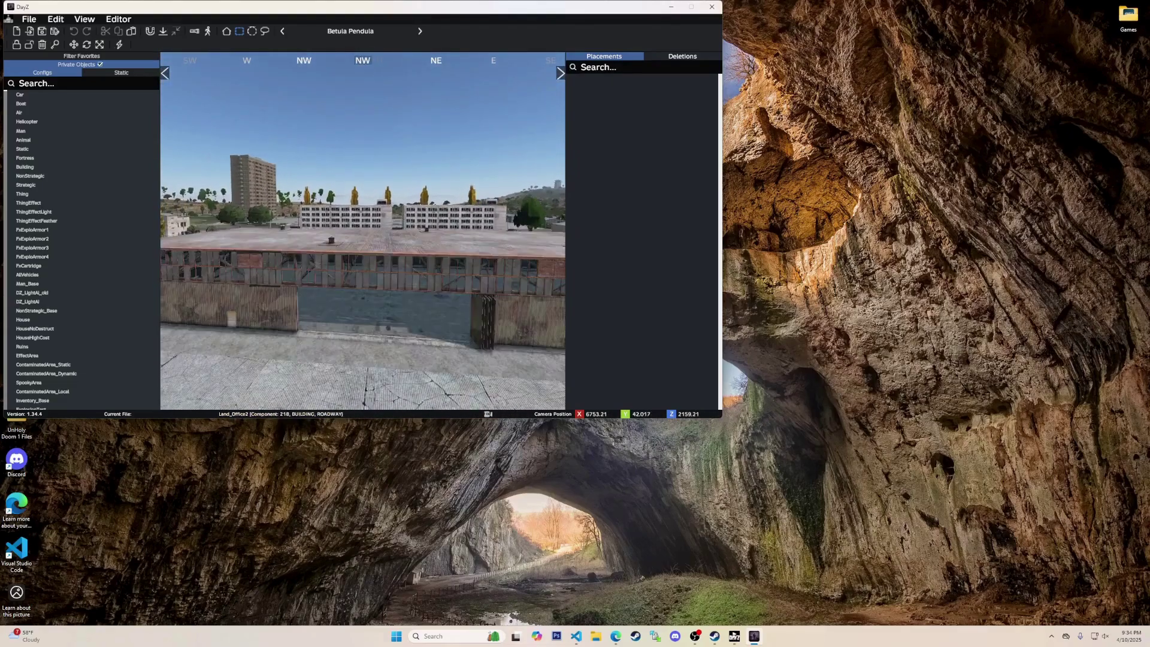
key(s)
key(a)
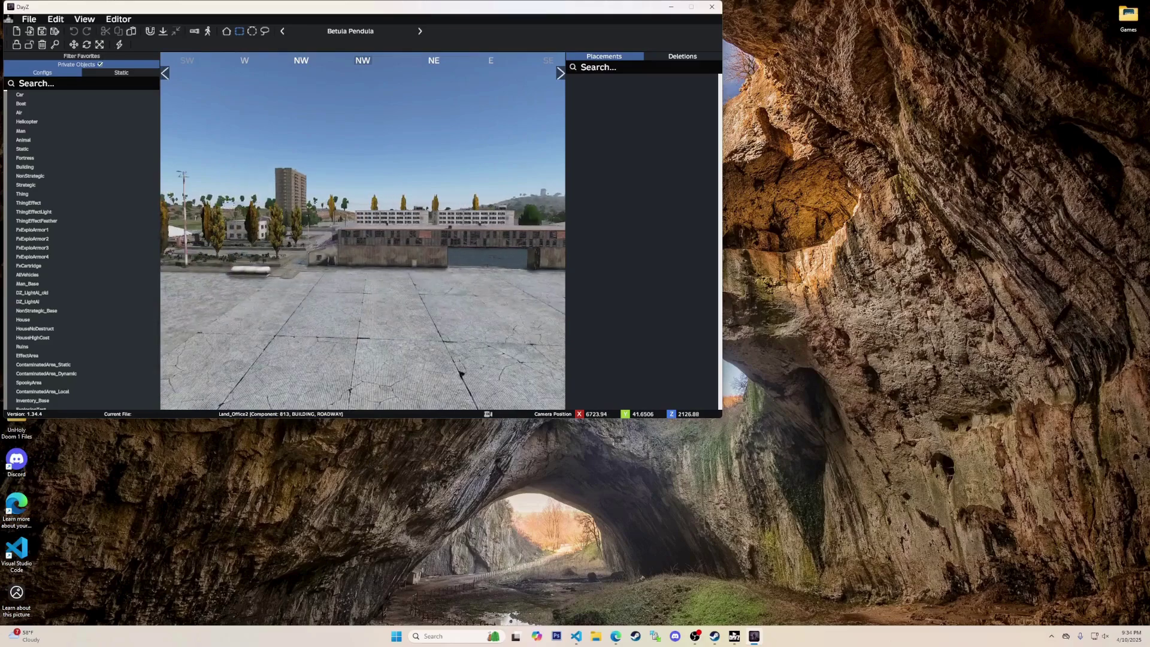
Lower and raise the camera above the concrete apron, and turn it from northwest towards north to view the hangar
key(q)
key(z)
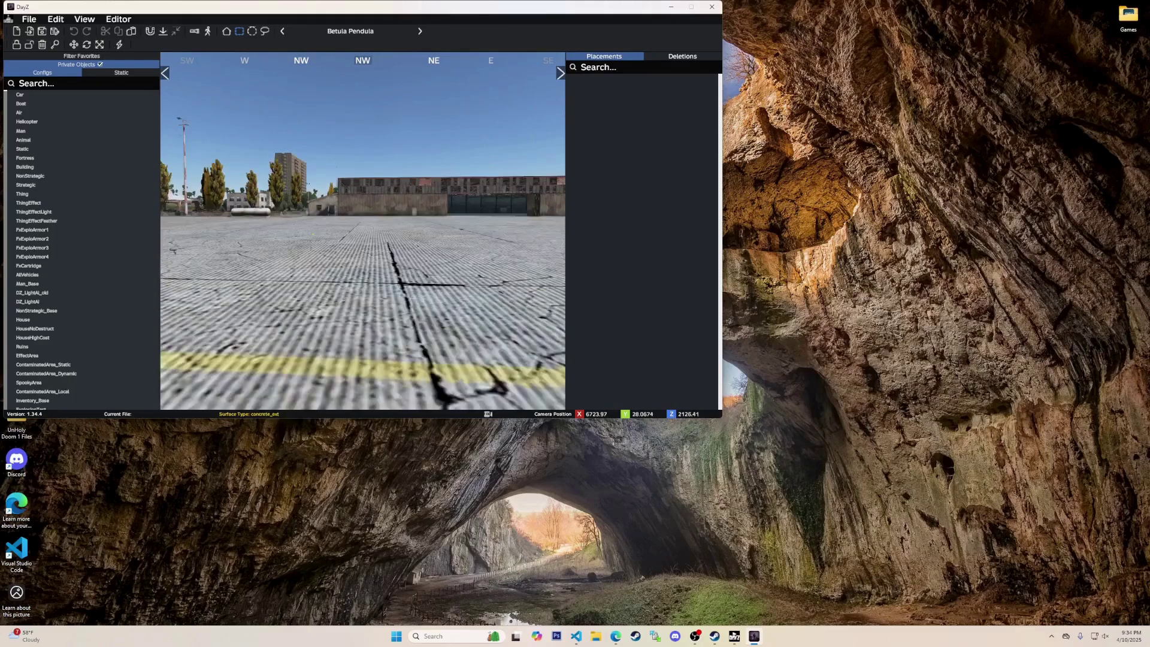
key(e)
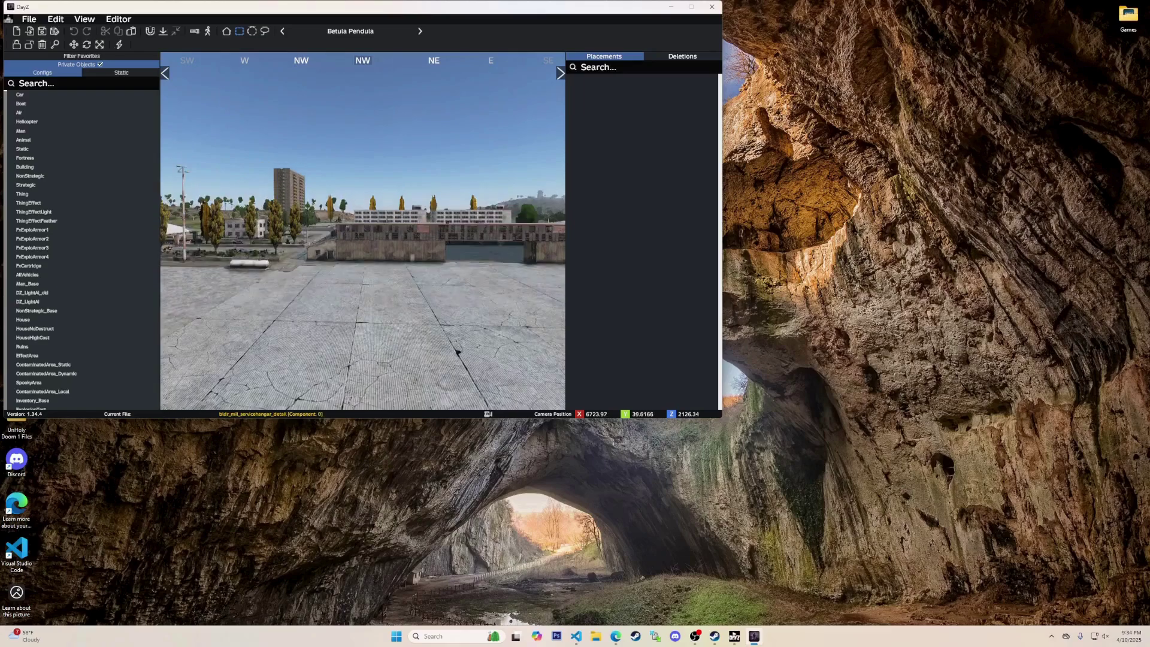
right_drag(342, 217, 344, 220)
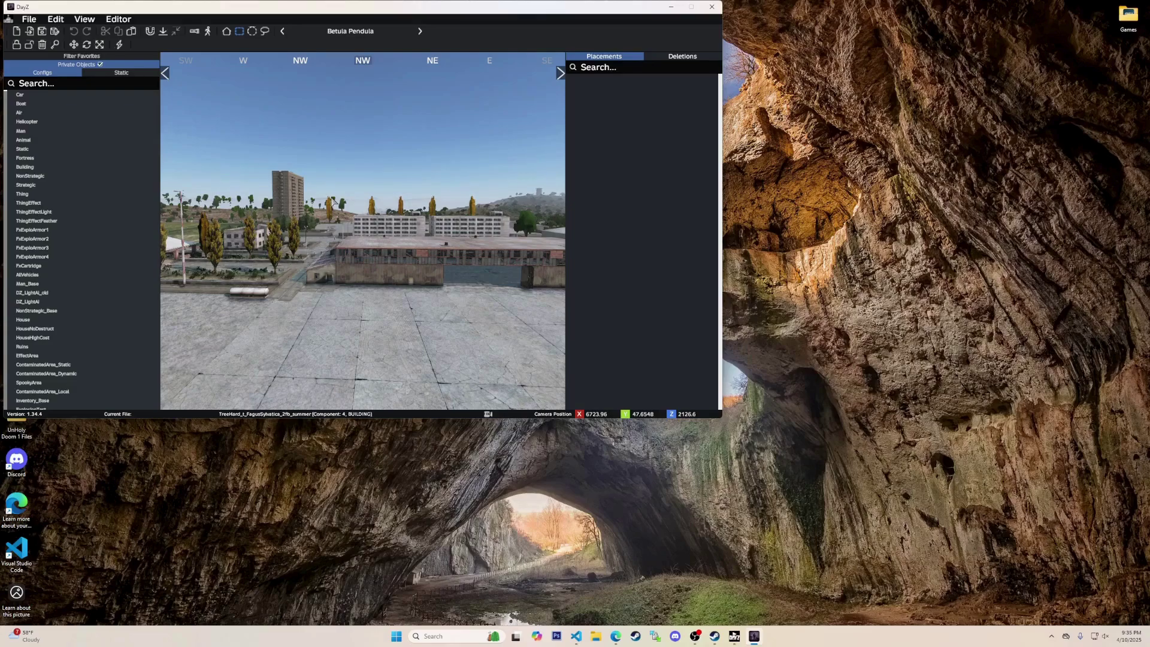
right_drag(333, 202, 402, 205)
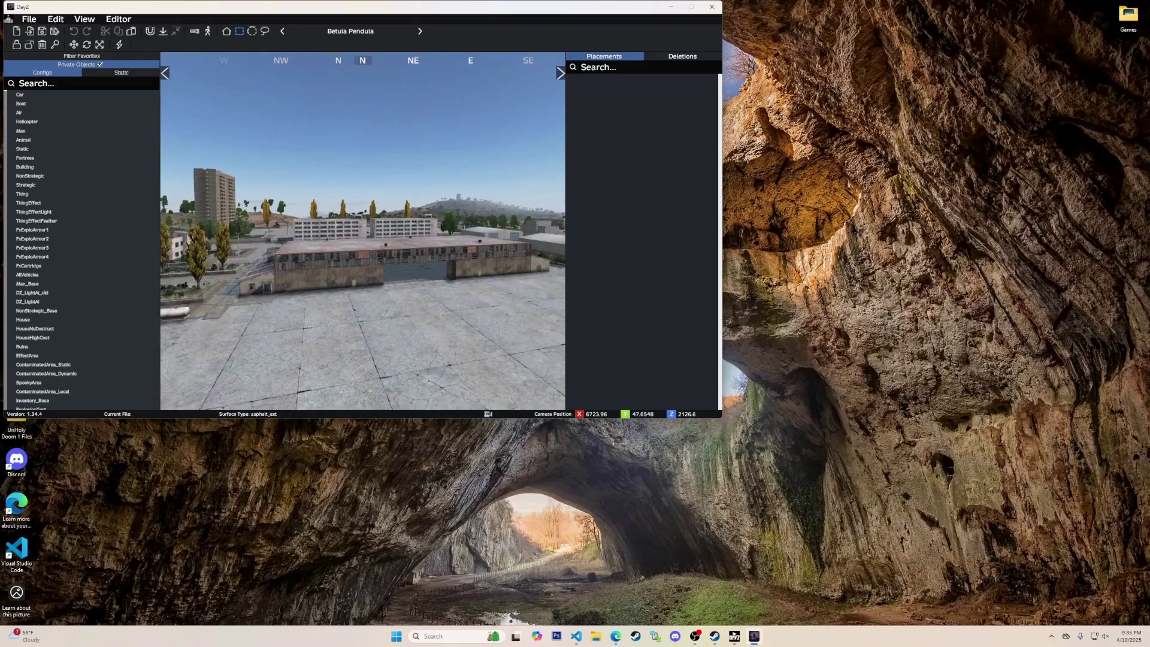
Fly the camera over the hangar roof and around the airfield, ending above the apron near the parked planes
key(w)
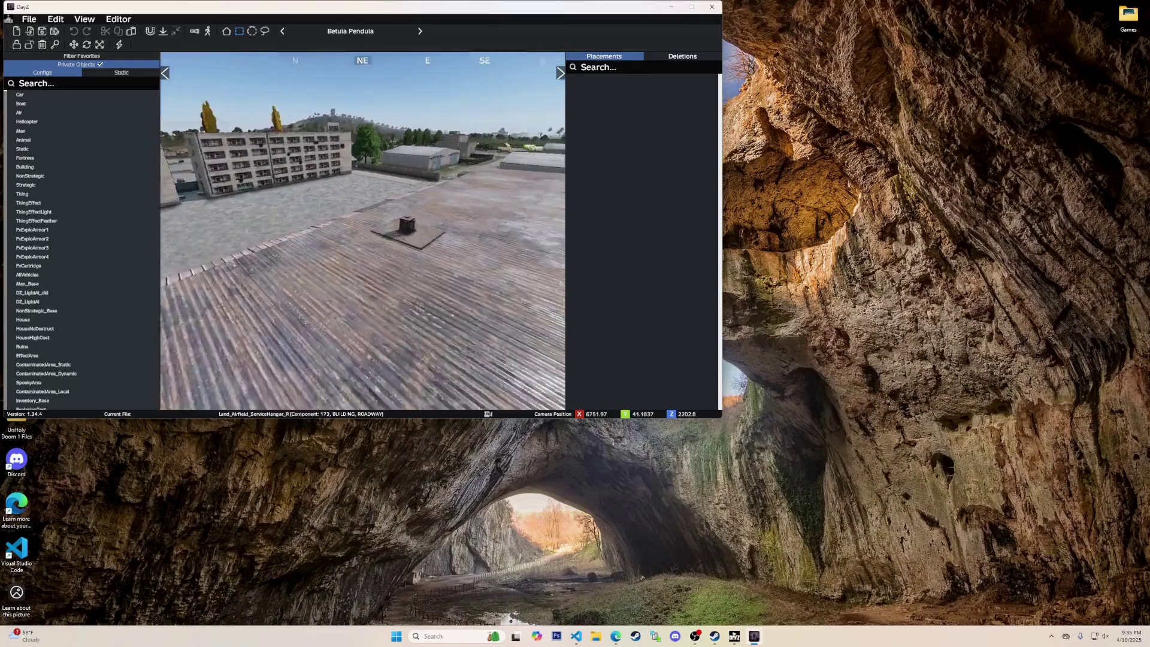
key(w)
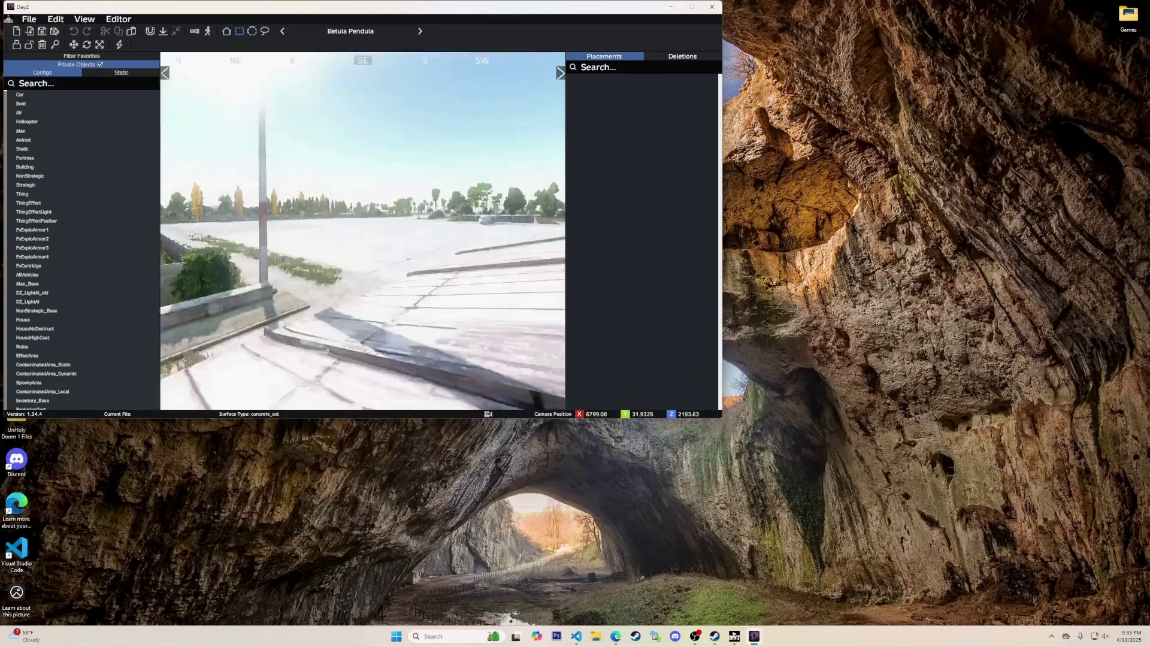
key(w)
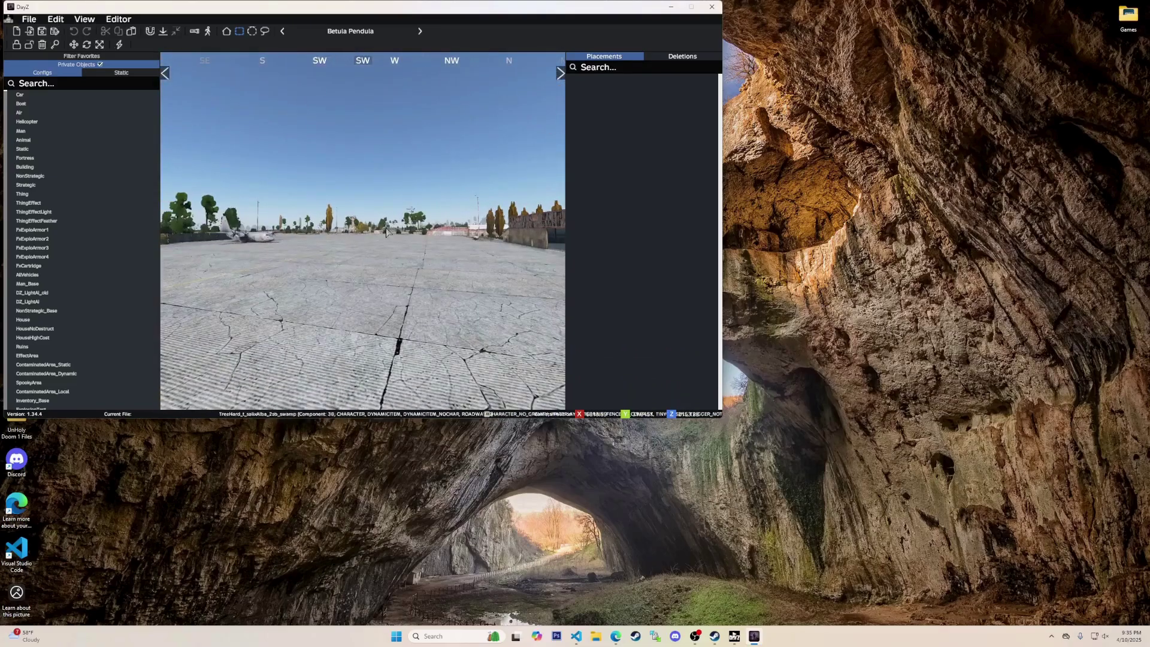
key(w)
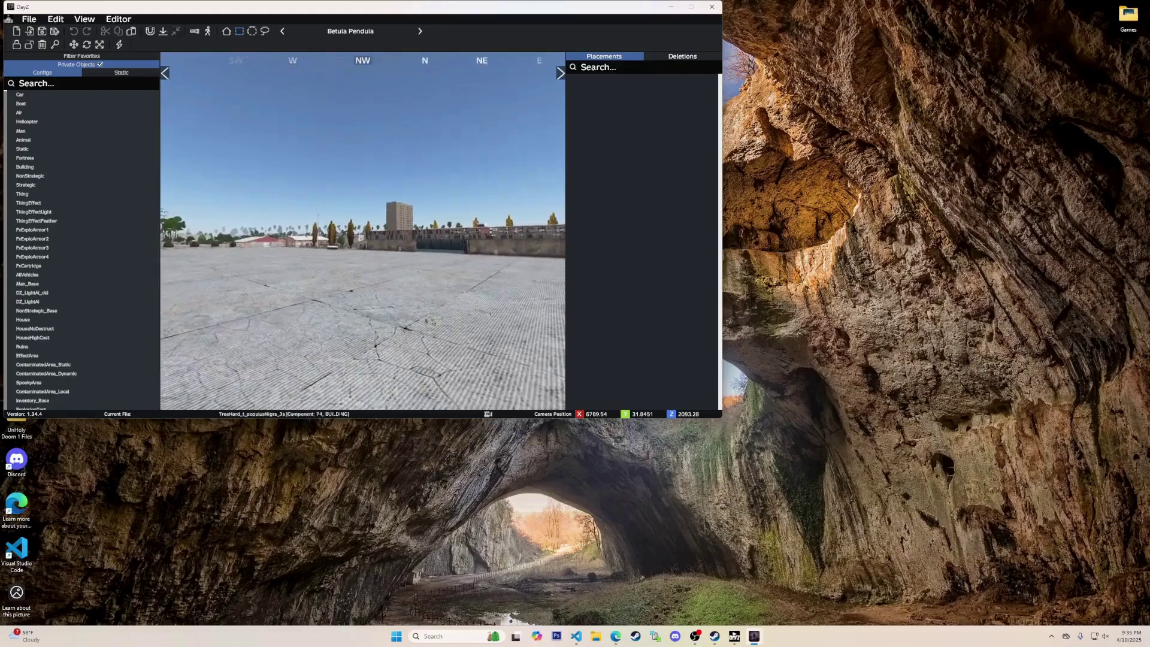
key(w)
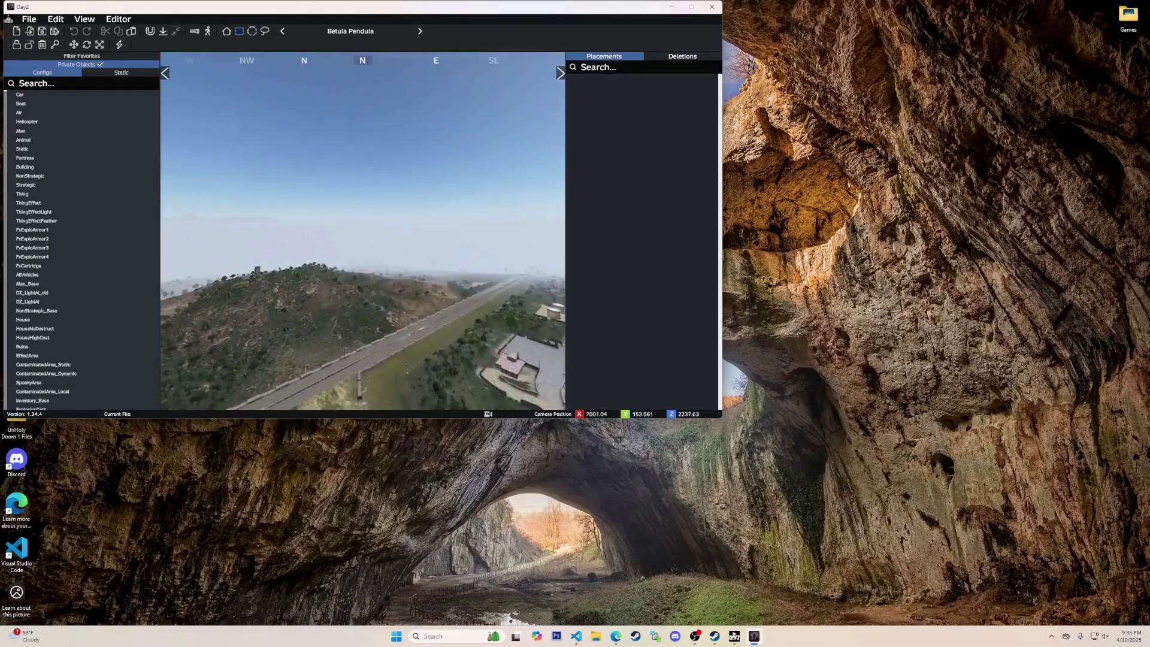
key(w)
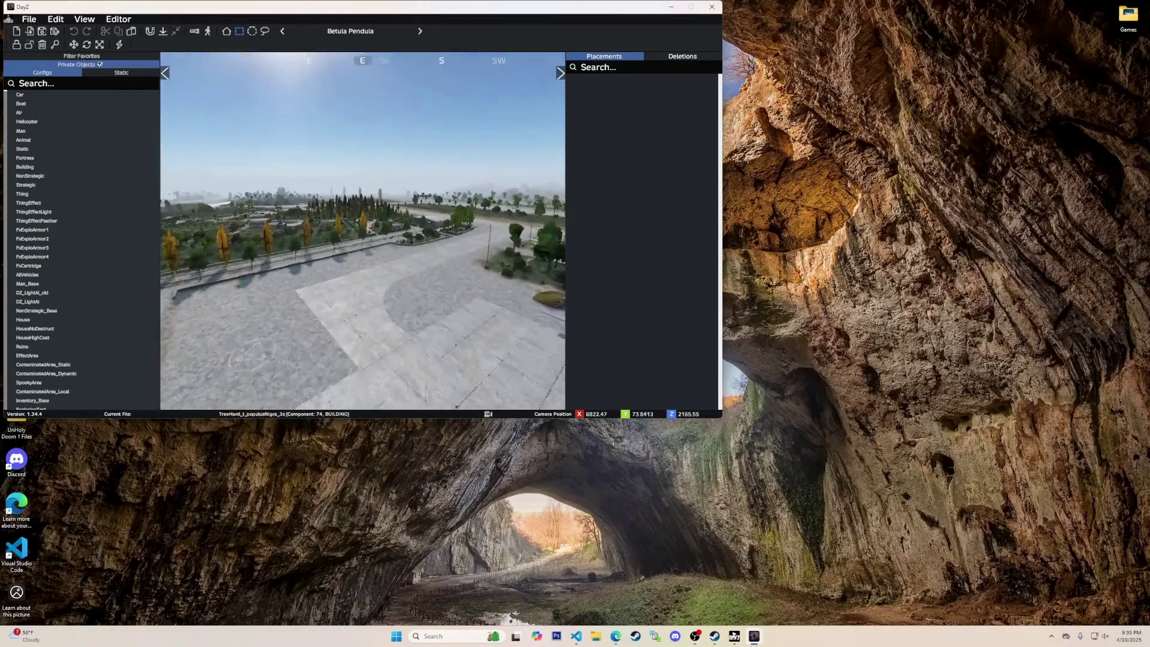
key(w)
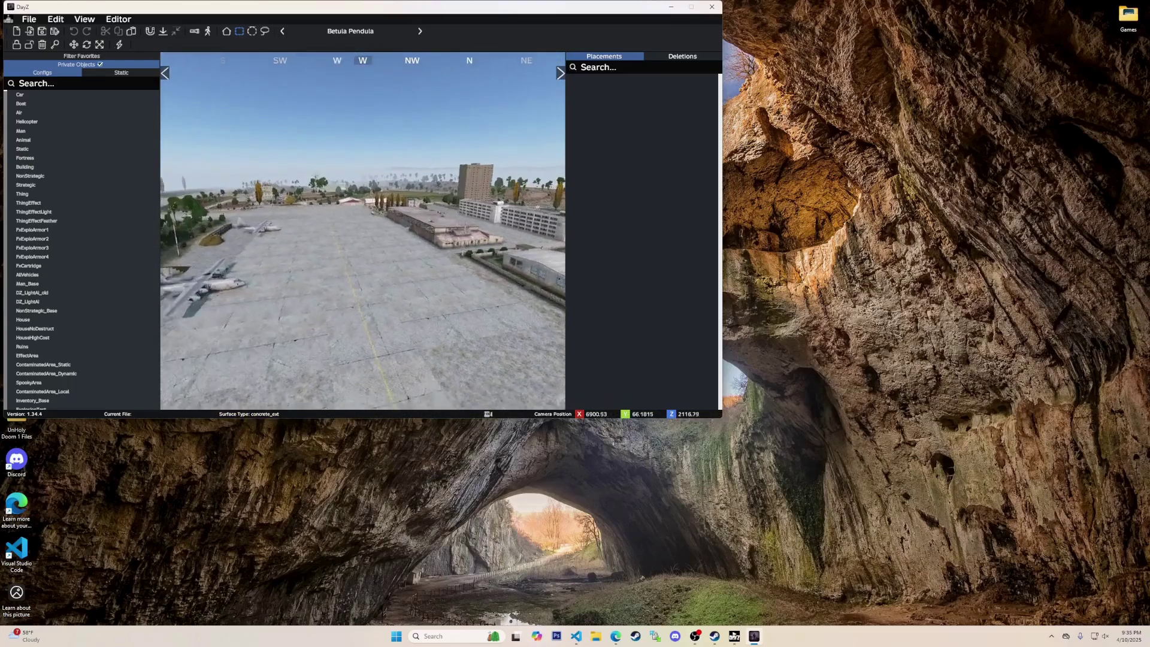
right_drag(363, 231, 390, 242)
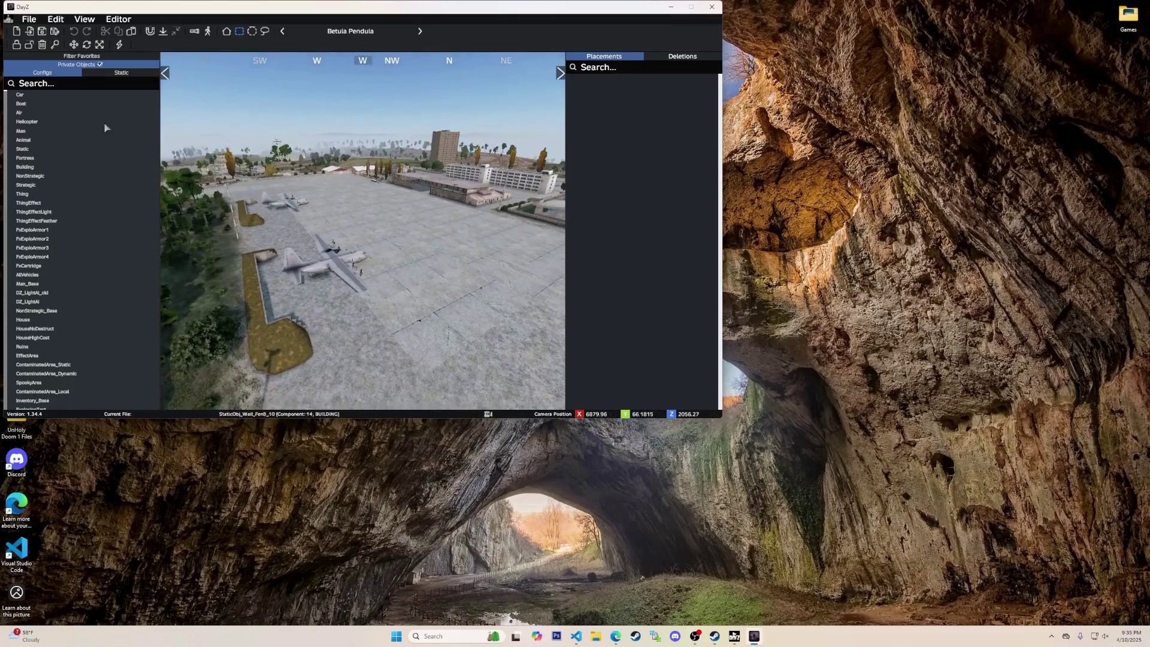
Filter the object list by "land" and place Land_hut02 on the concrete apron near the parked planes
click(78, 84)
text(land_)
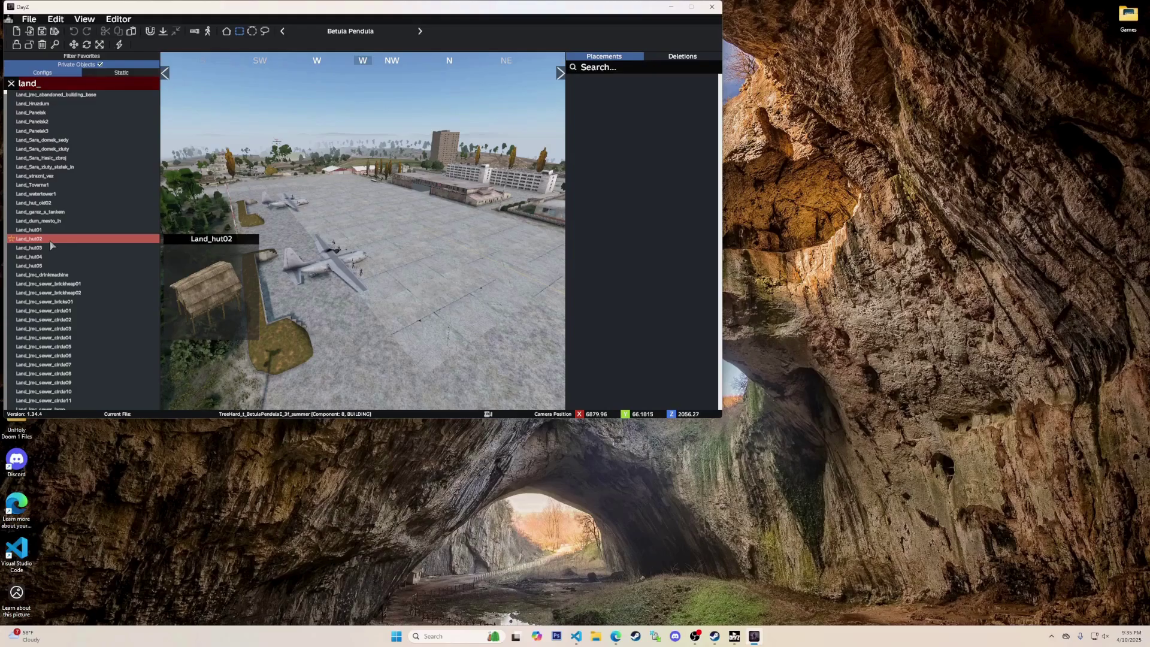
click(50, 241)
click(420, 335)
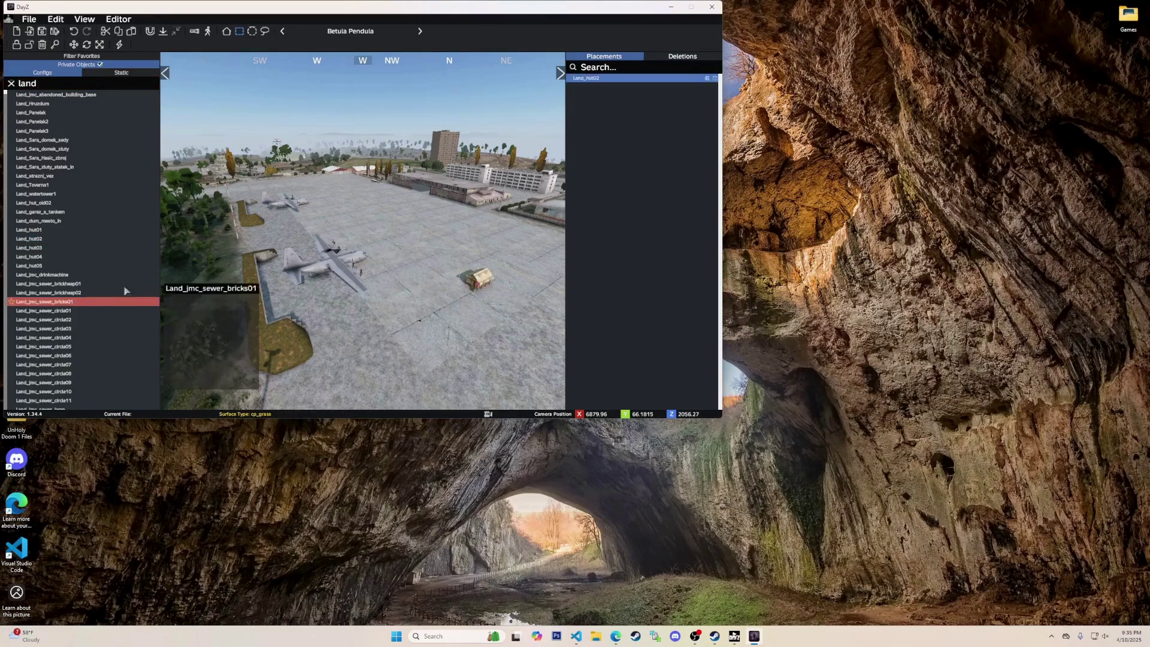
Place Land_hut05 and Land_hut01 on the apron beside Land_hut02, and bring the camera closer to the three huts
click(29, 265)
click(406, 273)
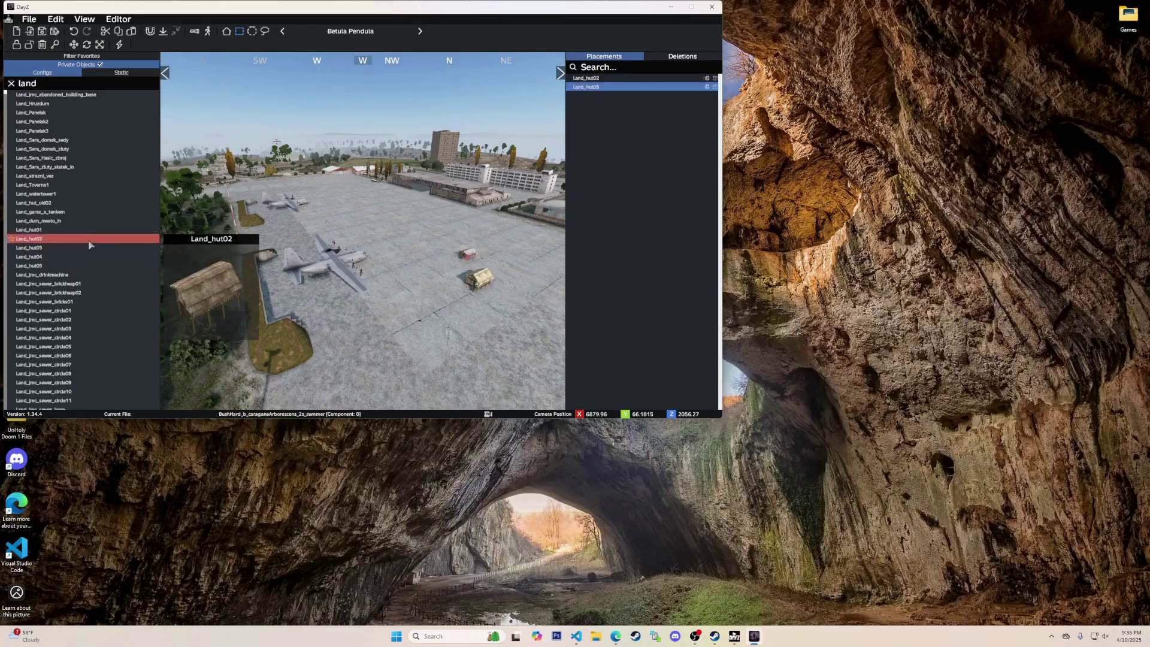
click(89, 233)
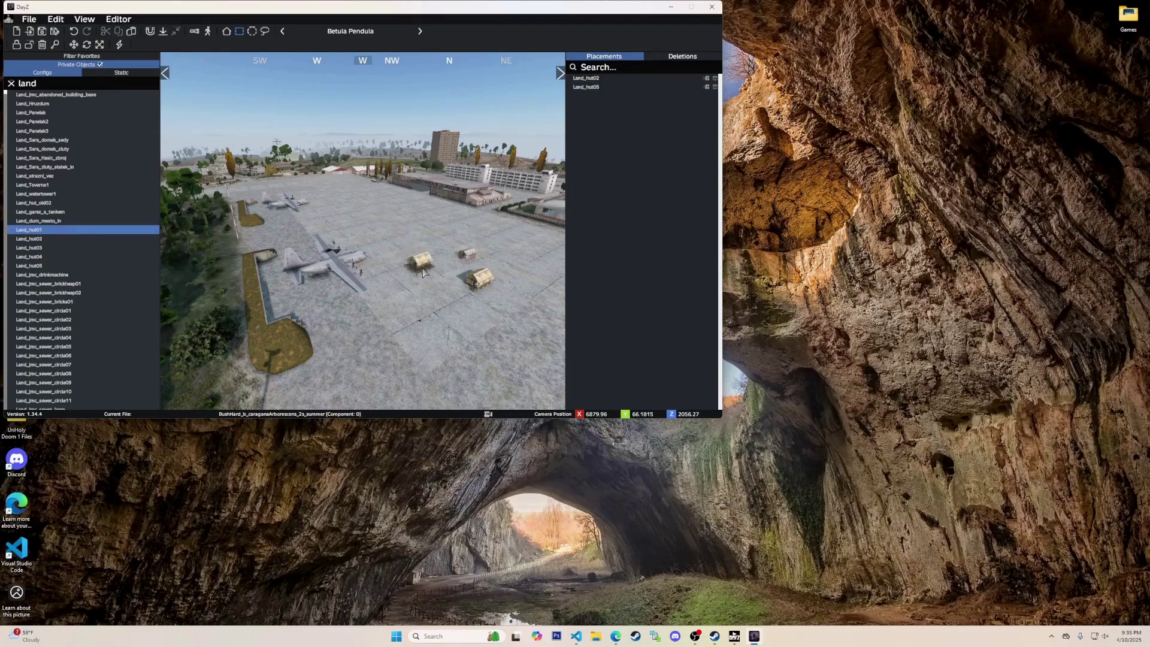
click(423, 267)
right_drag(422, 267, 482, 324)
key(w)
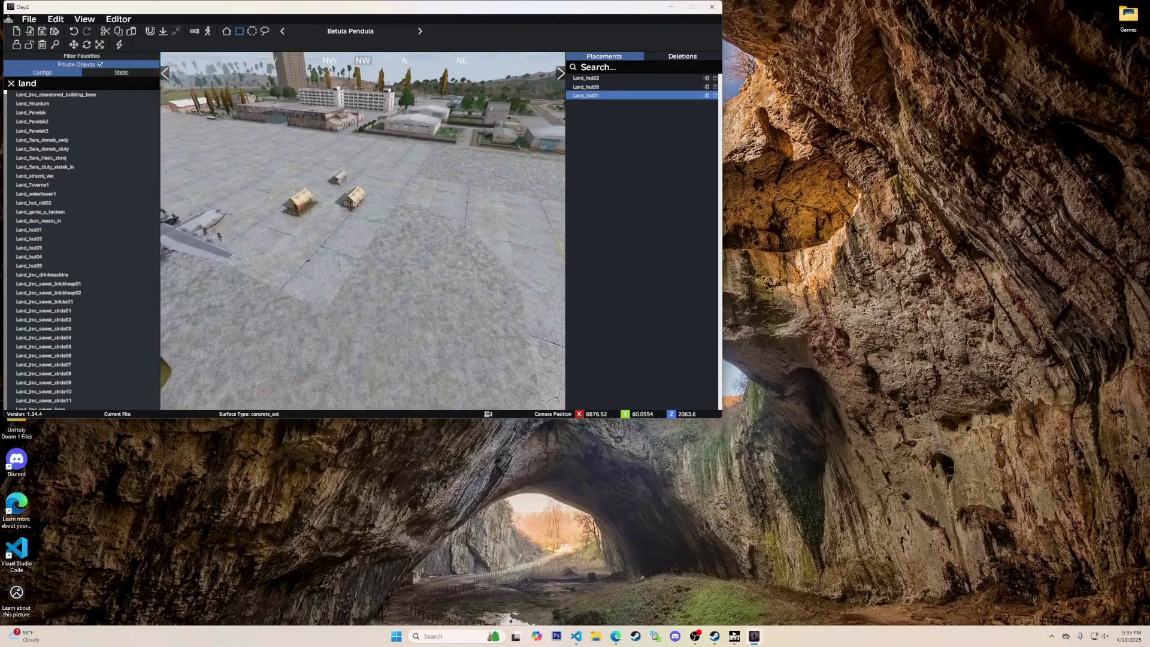
key(s)
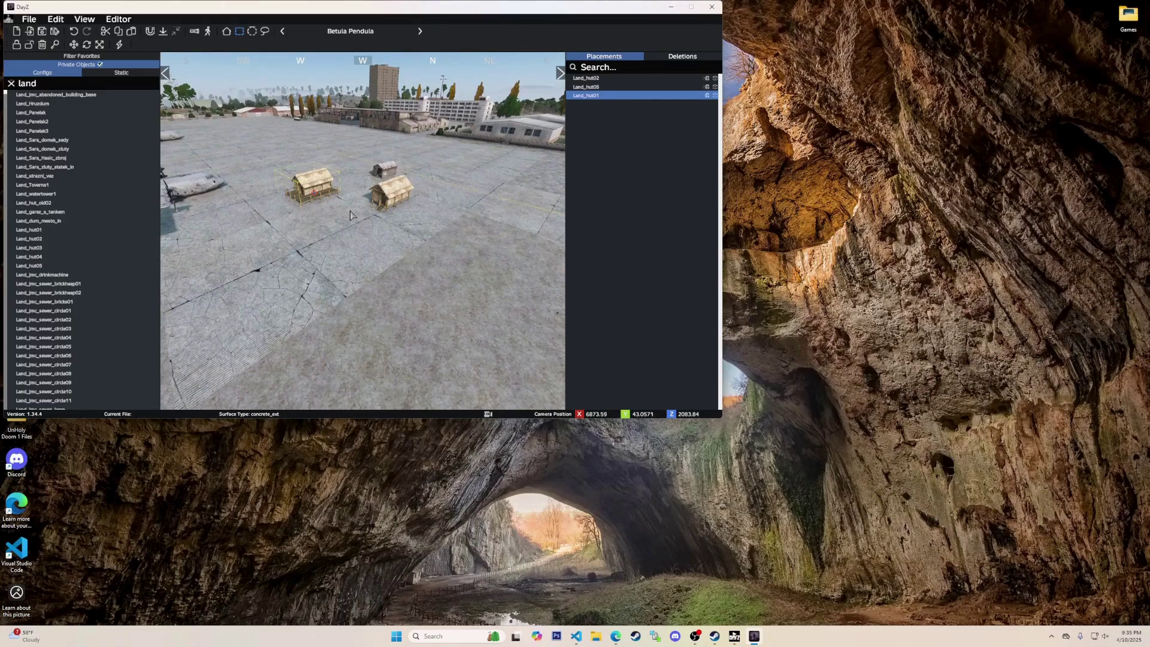
Replace the object list filter with "bld" to browse the objects with that prefix
click(48, 87)
key(BackSpace)
key(BackSpace)
key(BackSpace)
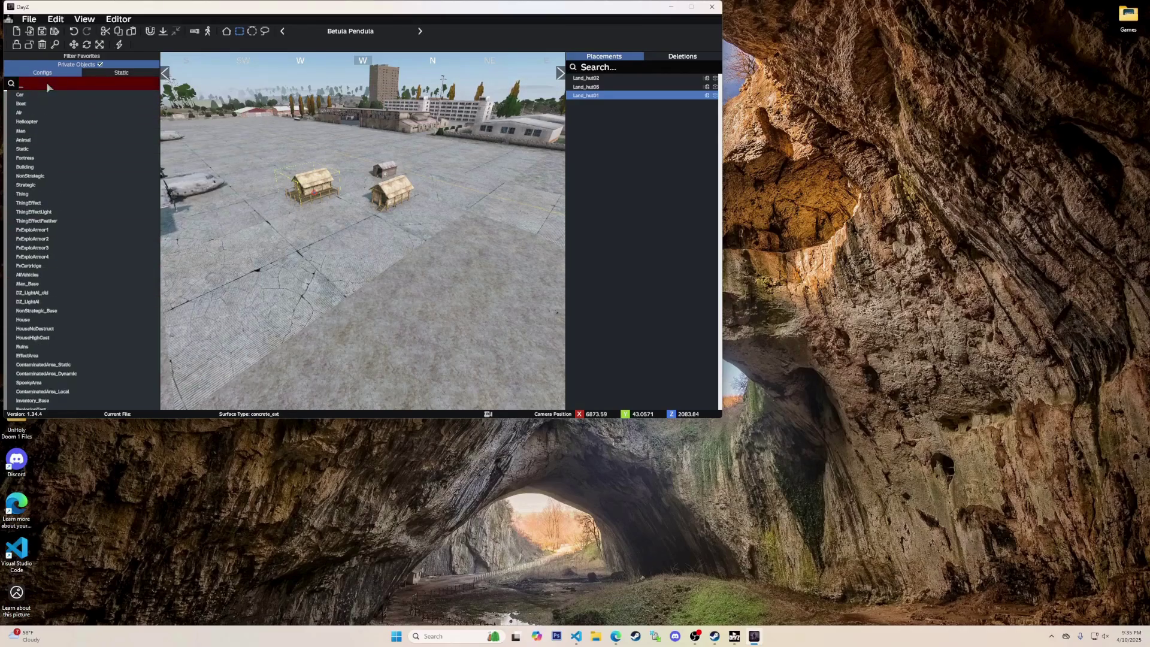
text(bld)
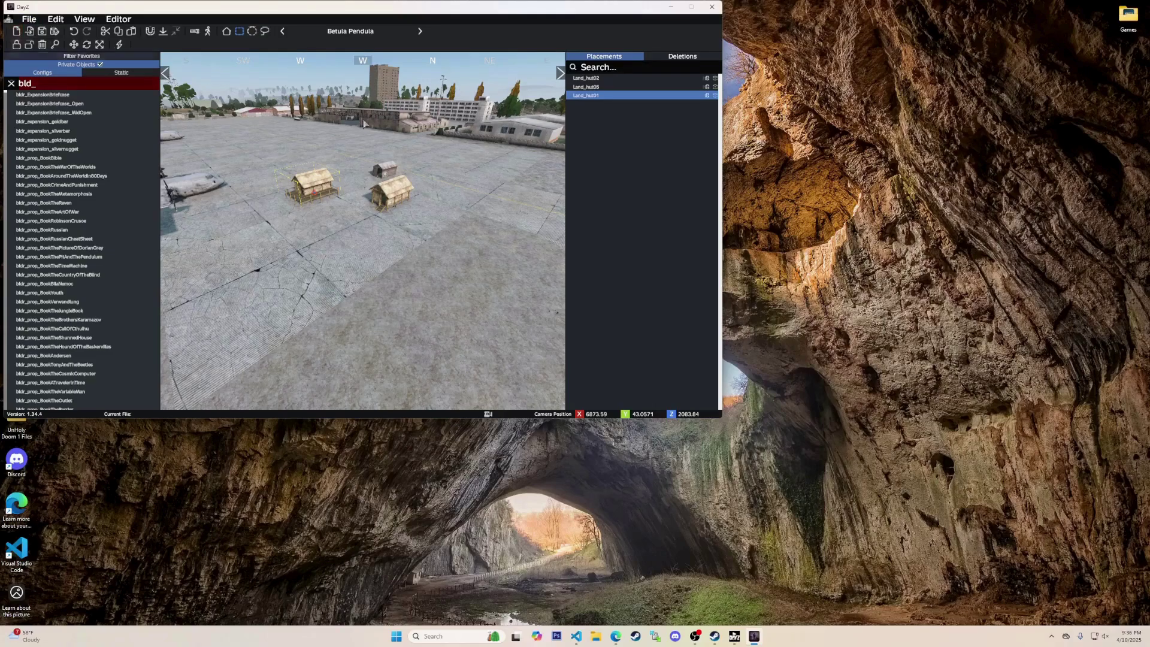
Delete the placed Land_hut01, and try undo and redo to restore it
click(593, 97)
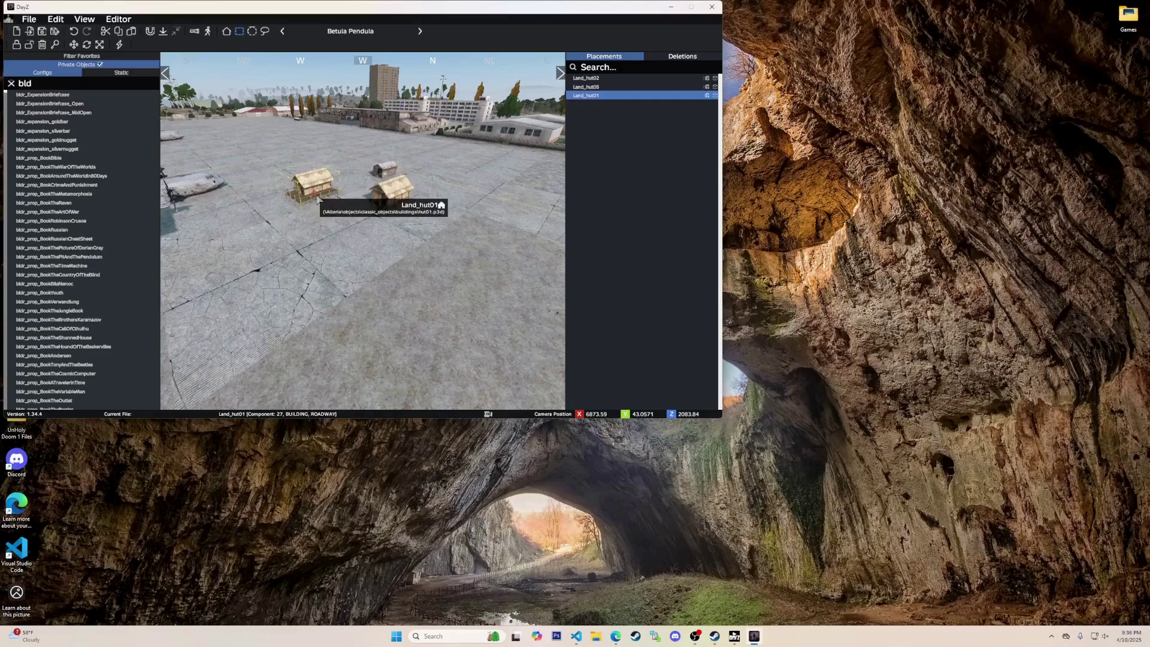
key(Delete)
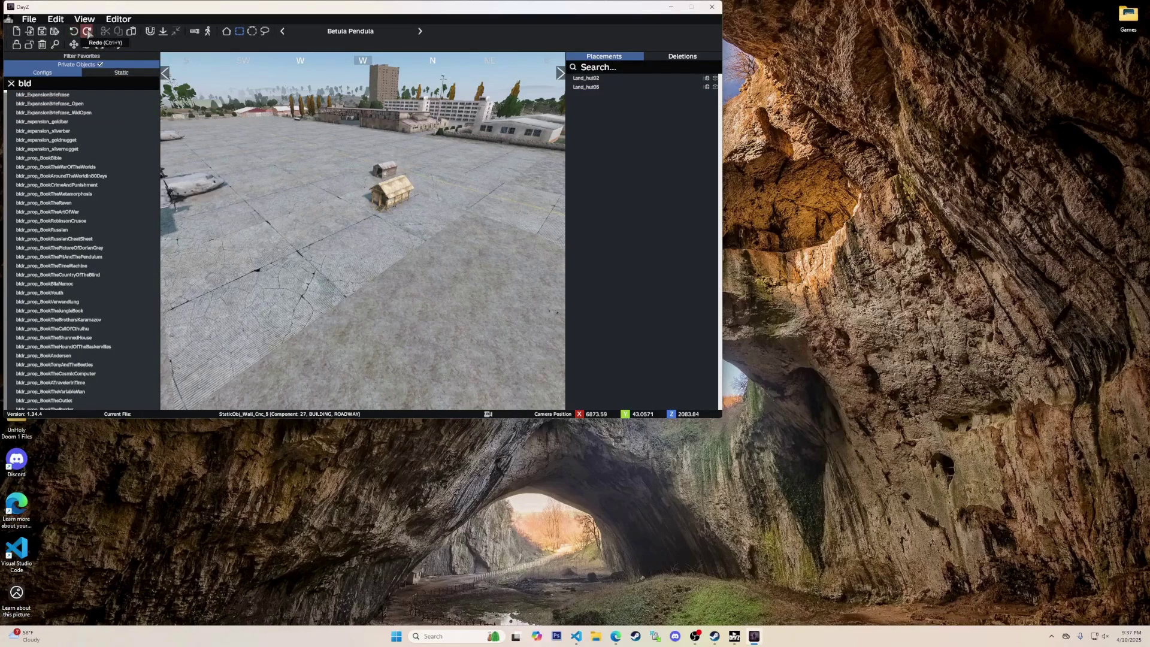
click(88, 33)
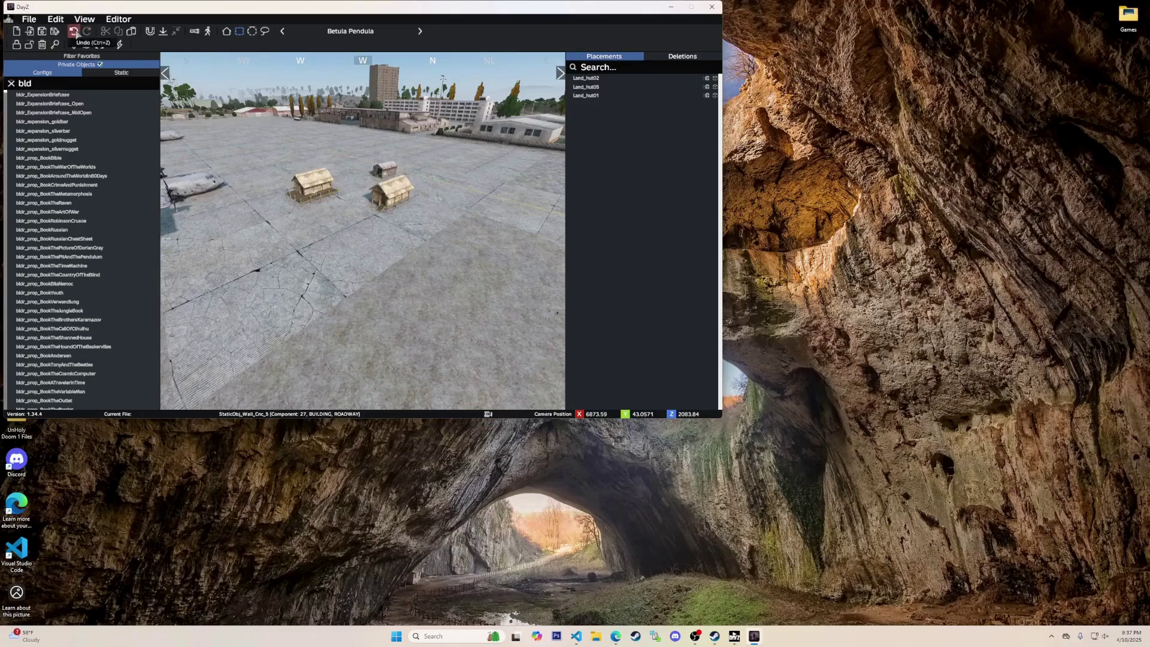
click(74, 31)
click(87, 32)
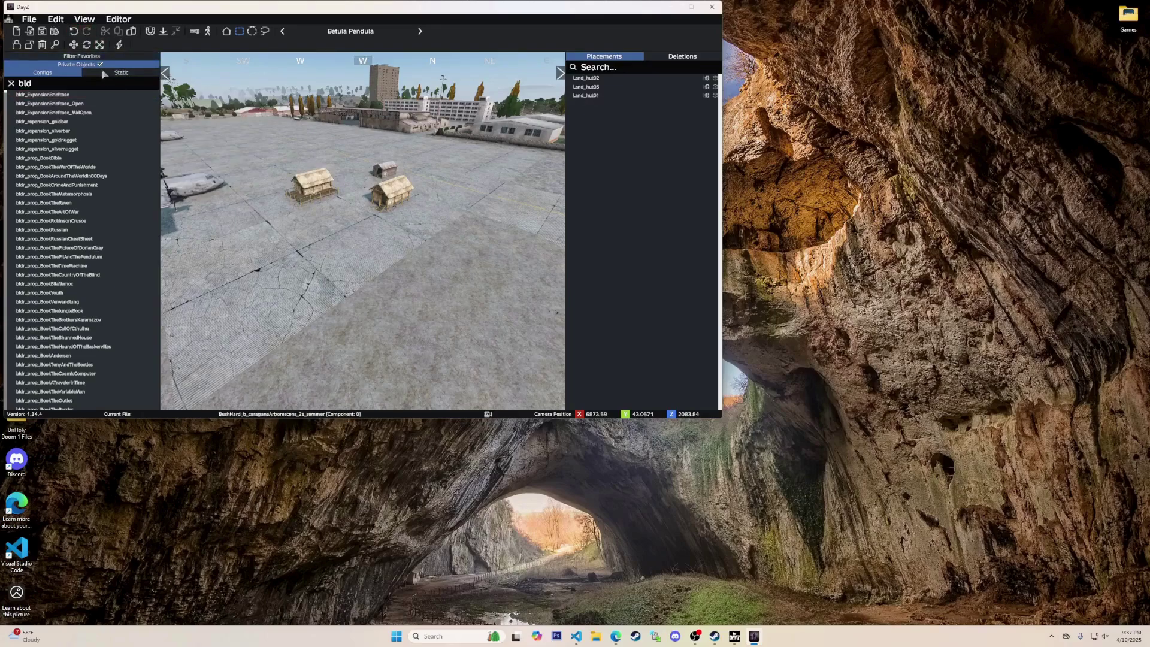
Cut the Land_hut01 building from the apron and undo the cut
click(314, 191)
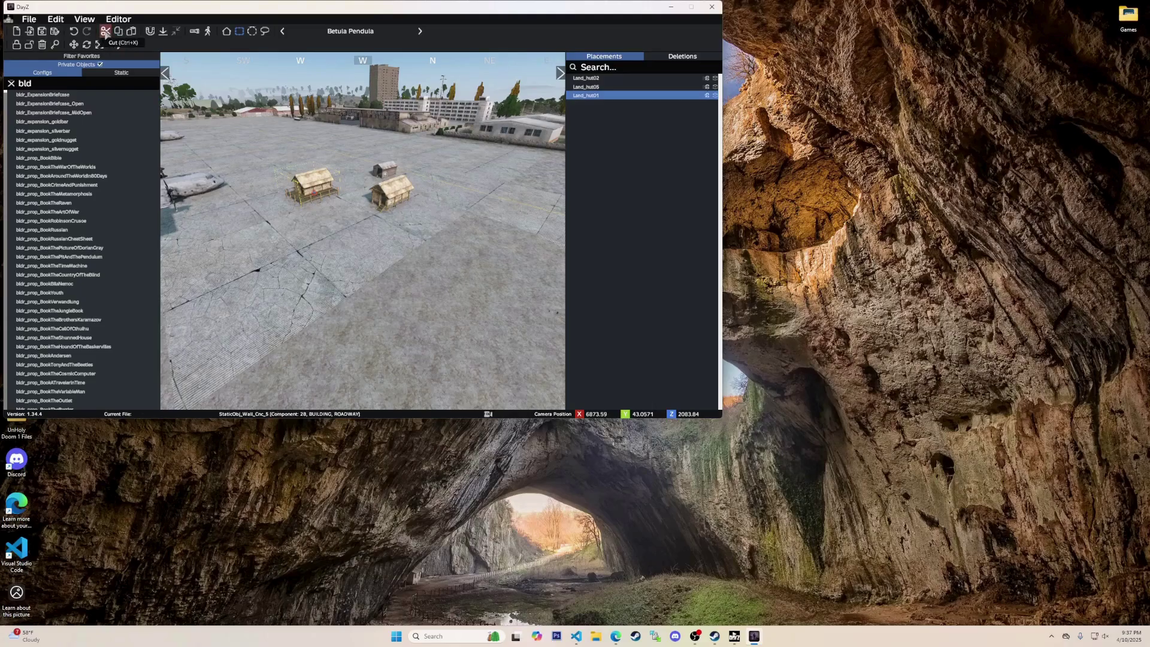
click(106, 32)
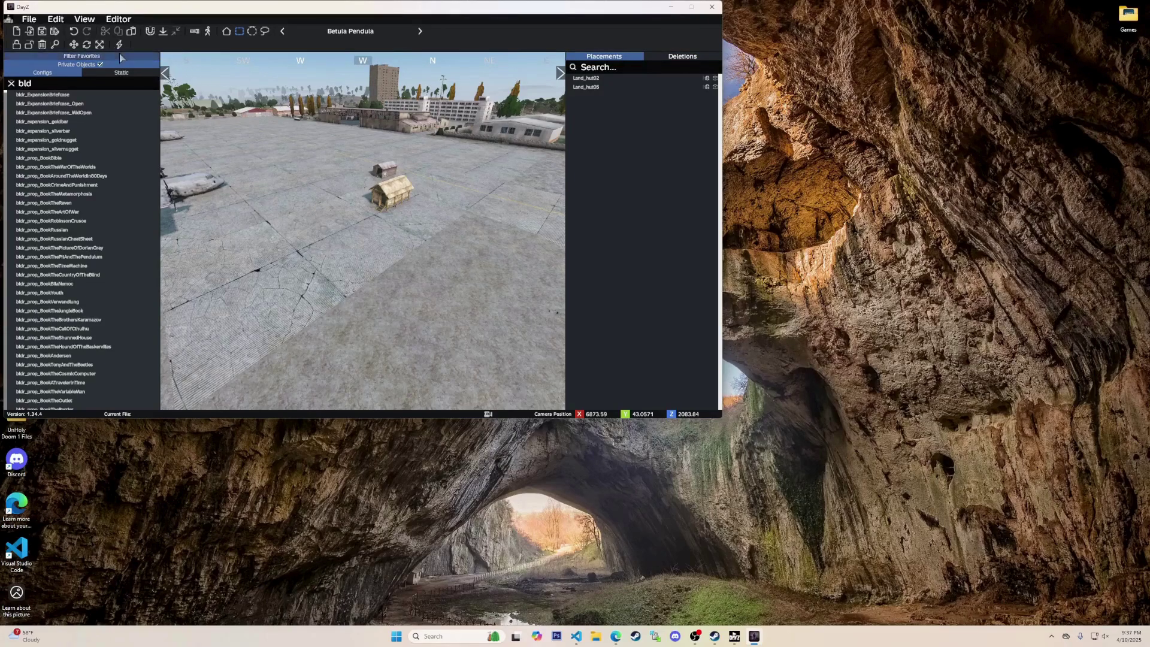
click(76, 33)
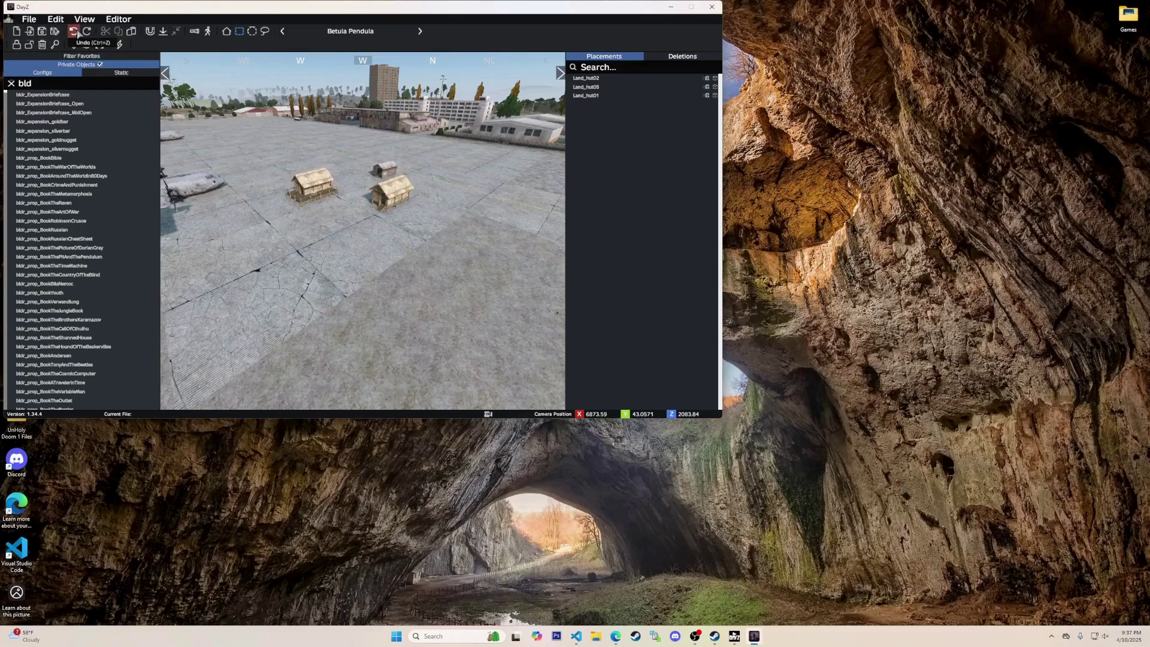
Copy Land_hut01 and paste the duplicate on the apron next to Land_hut02
click(310, 197)
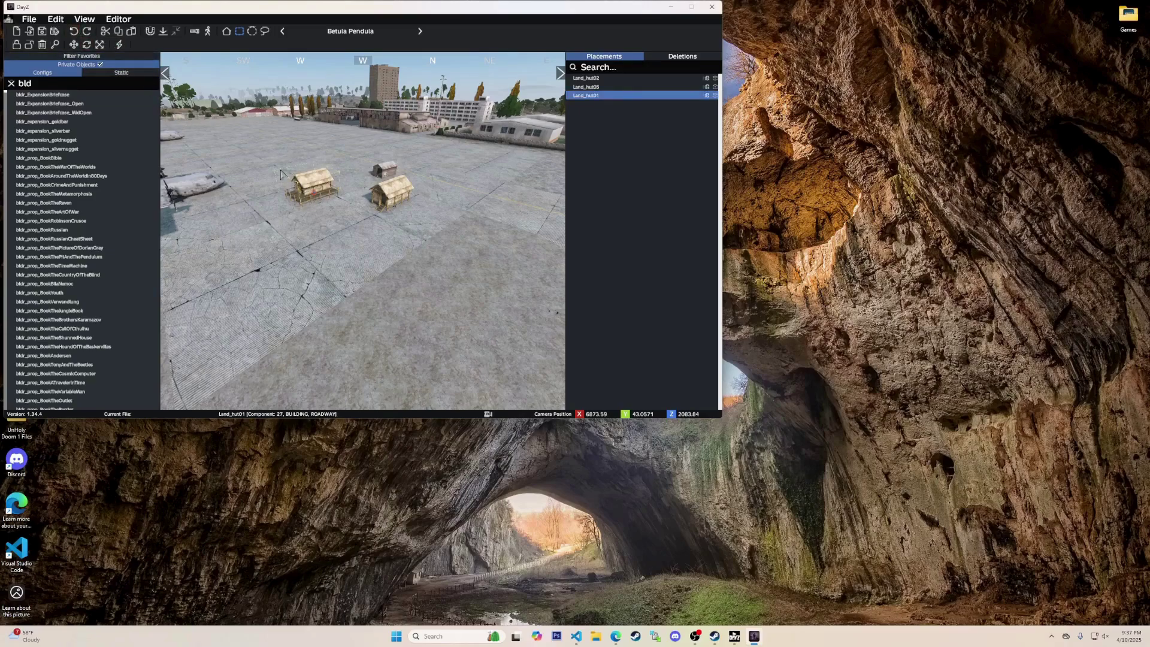
click(118, 32)
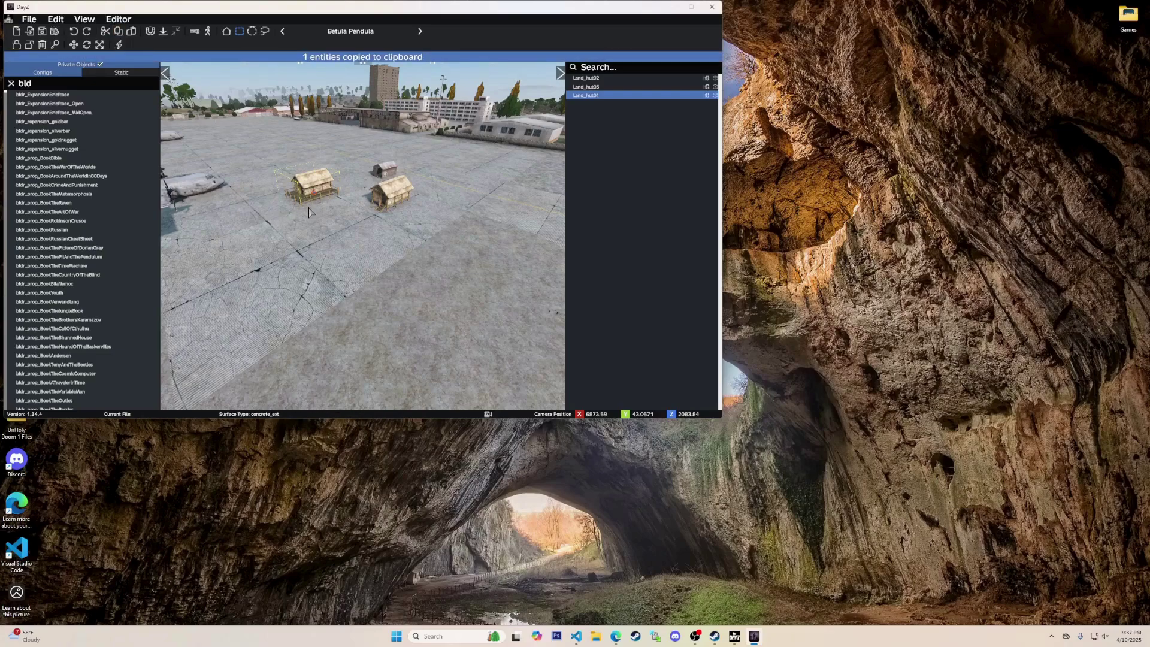
click(308, 225)
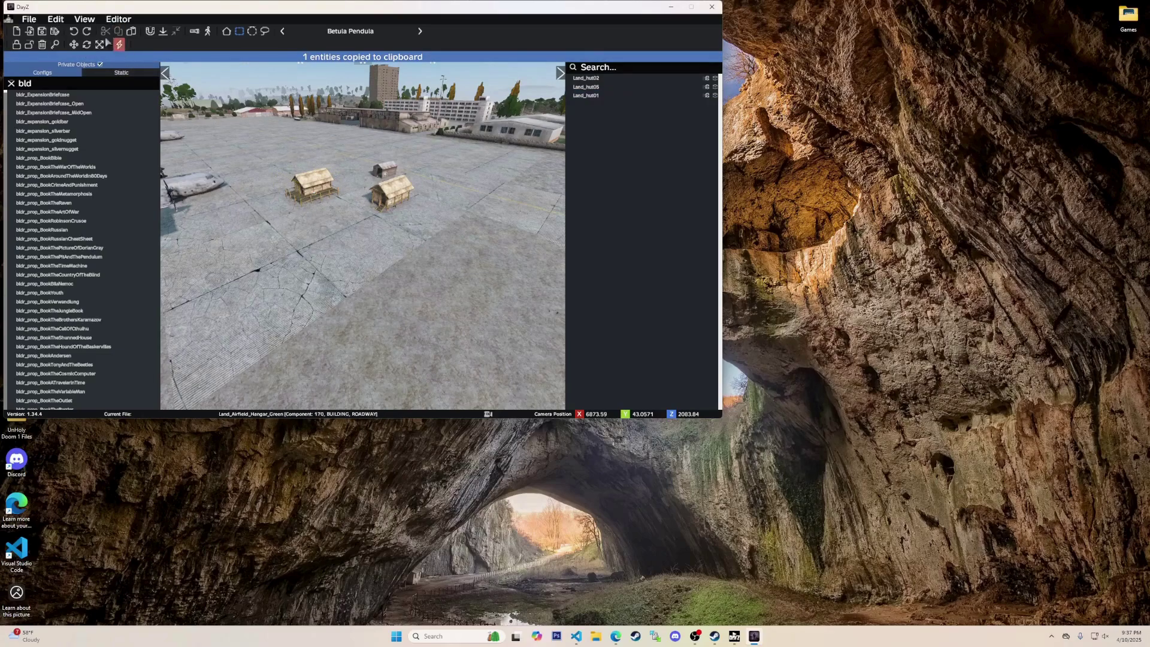
click(131, 32)
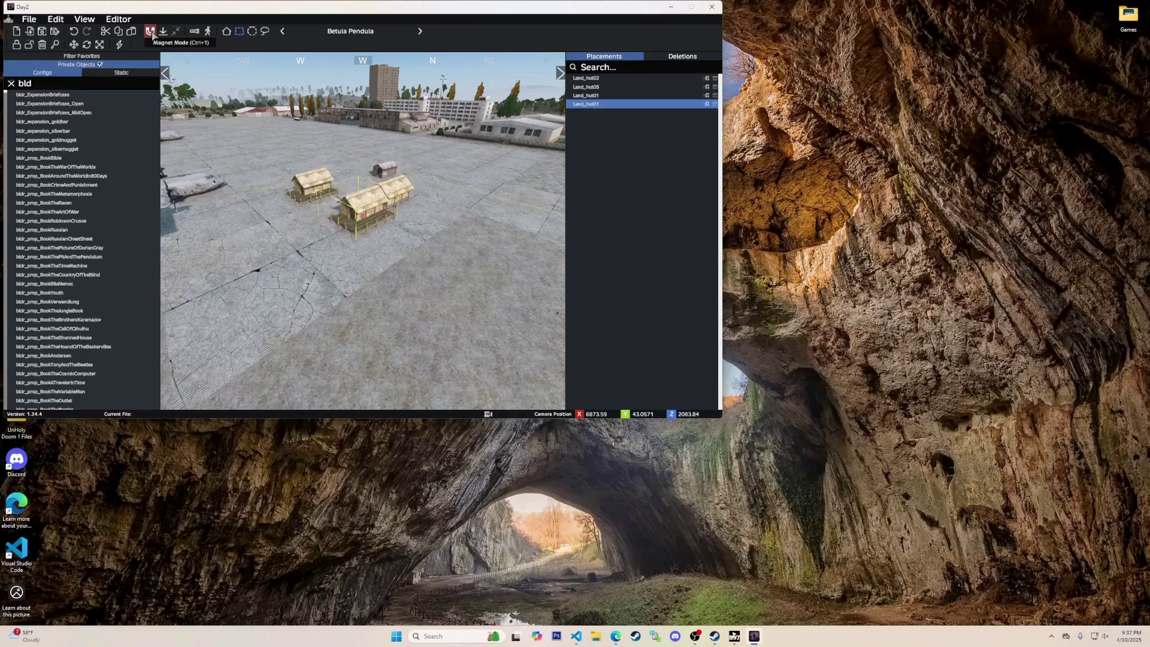
Filter the object list by "land", place another Land_hut01 near the first one with Magnet Mode on, and turn the mode off
mouse_move(75, 191)
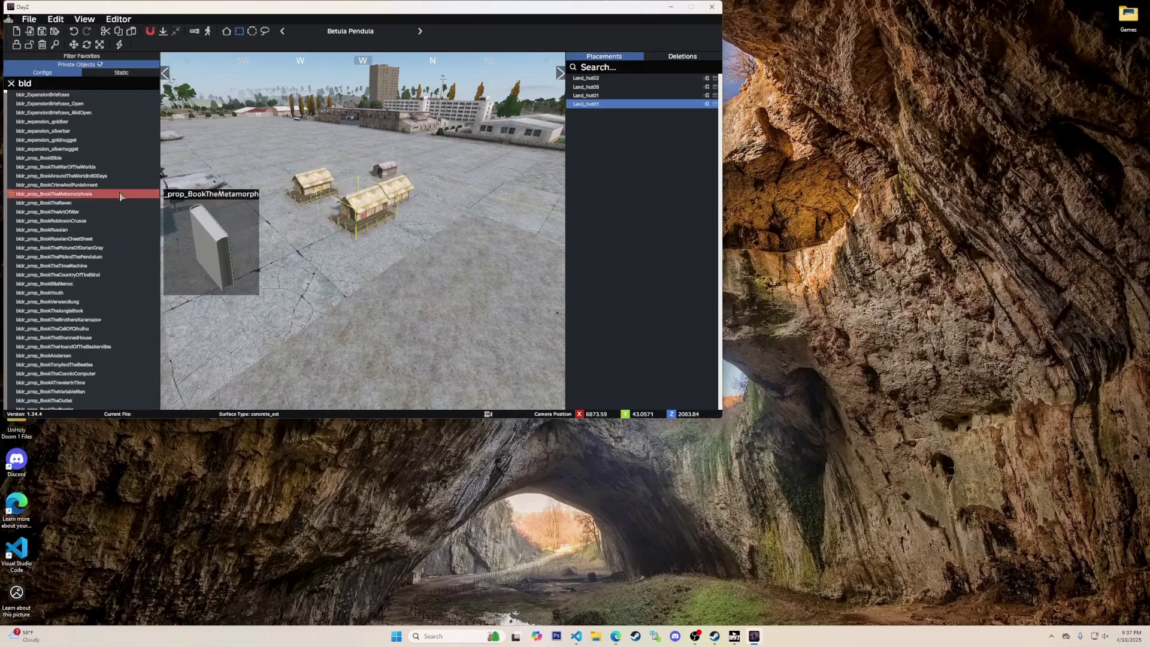
click(56, 88)
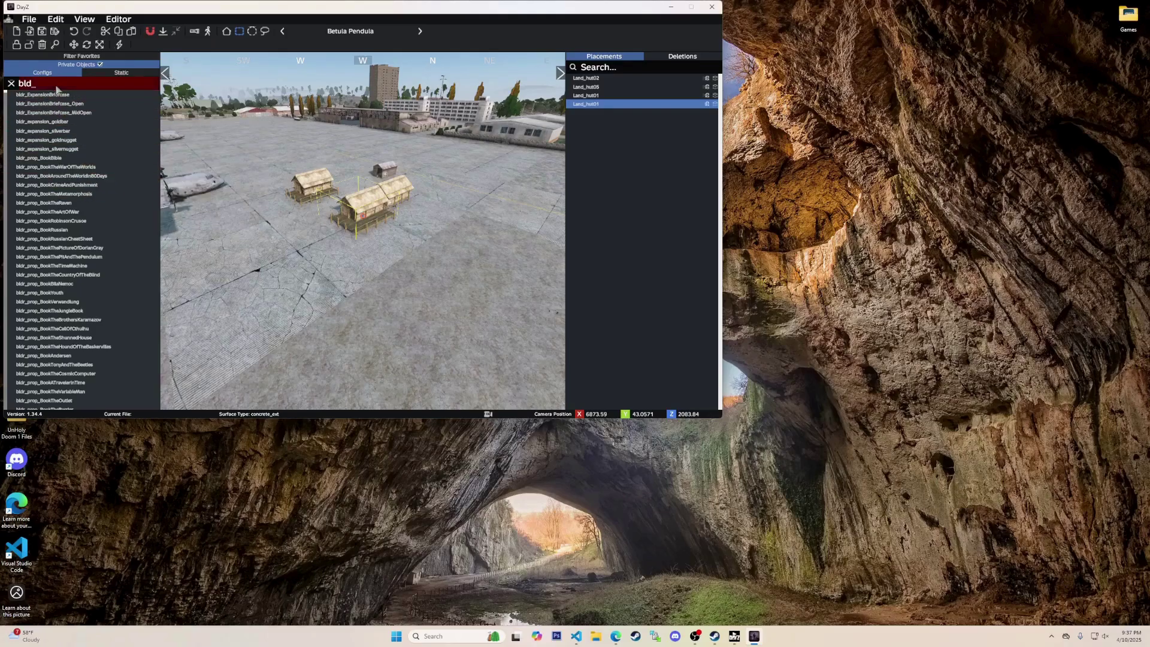
key(BackSpace)
key(BackSpace)
key(BackSpace)
text(land)
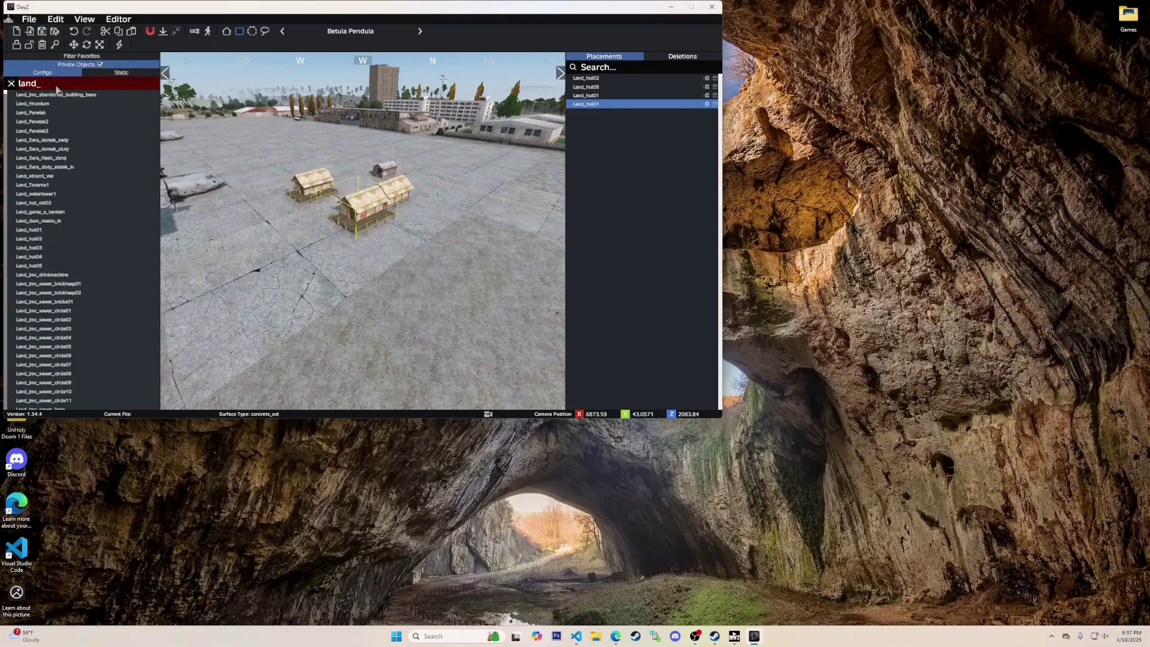
drag(29, 229, 286, 233)
click(151, 33)
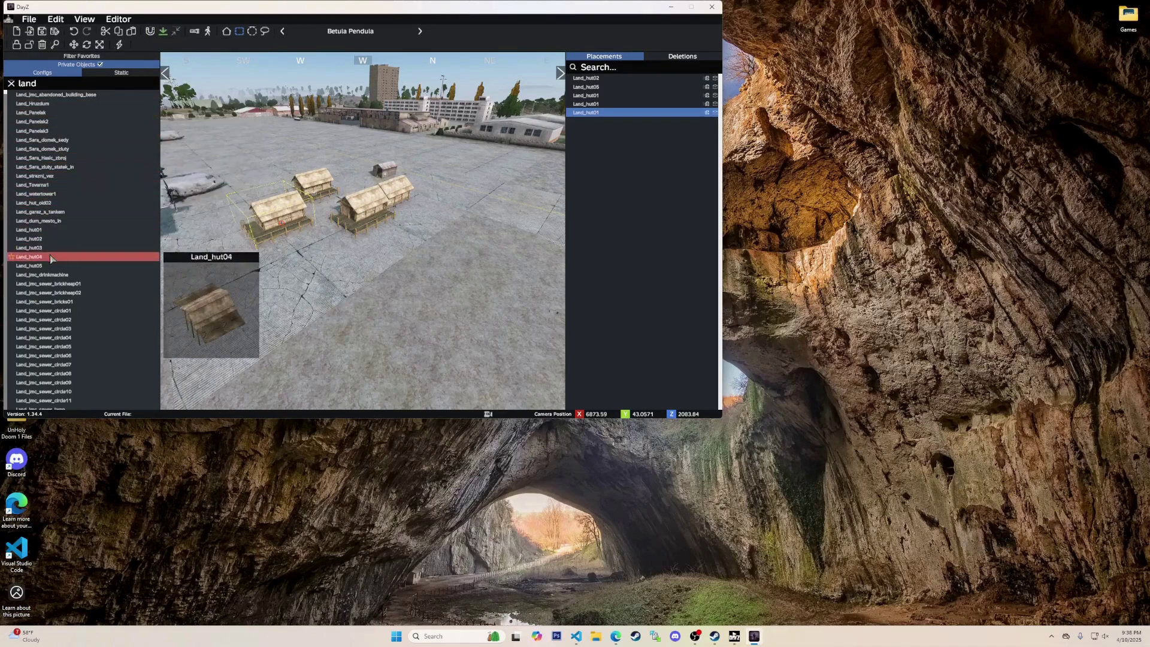
Place a Land_hut04 on the apron in front of the other huts and turn off ground placement mode
click(133, 258)
drag(134, 258, 408, 264)
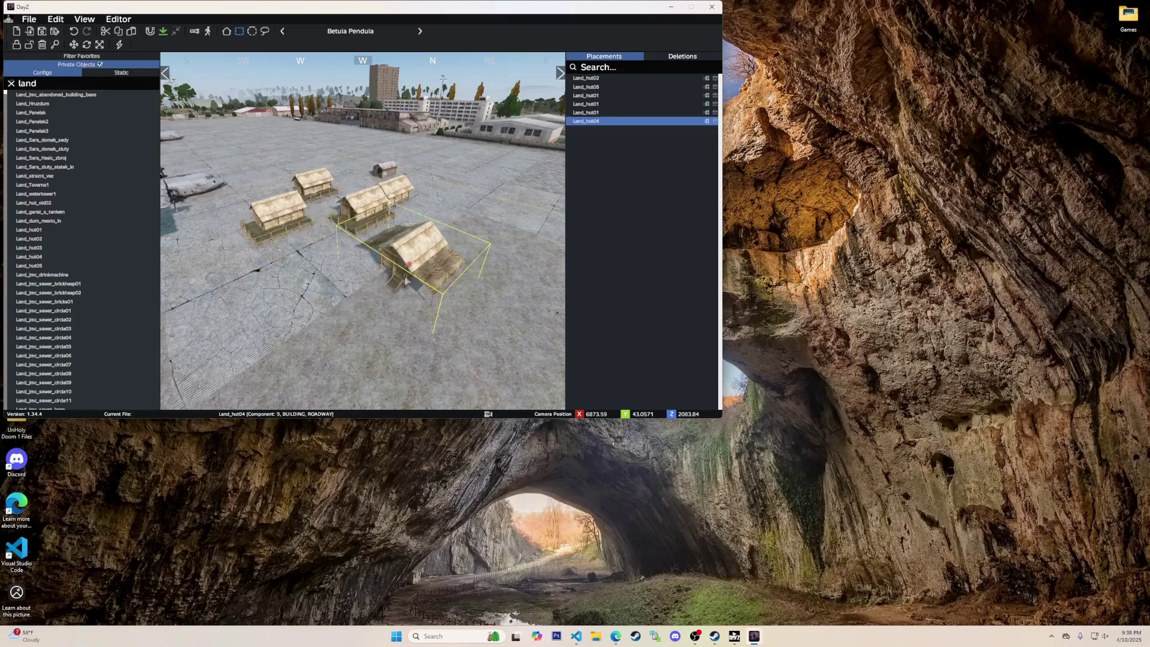
click(164, 32)
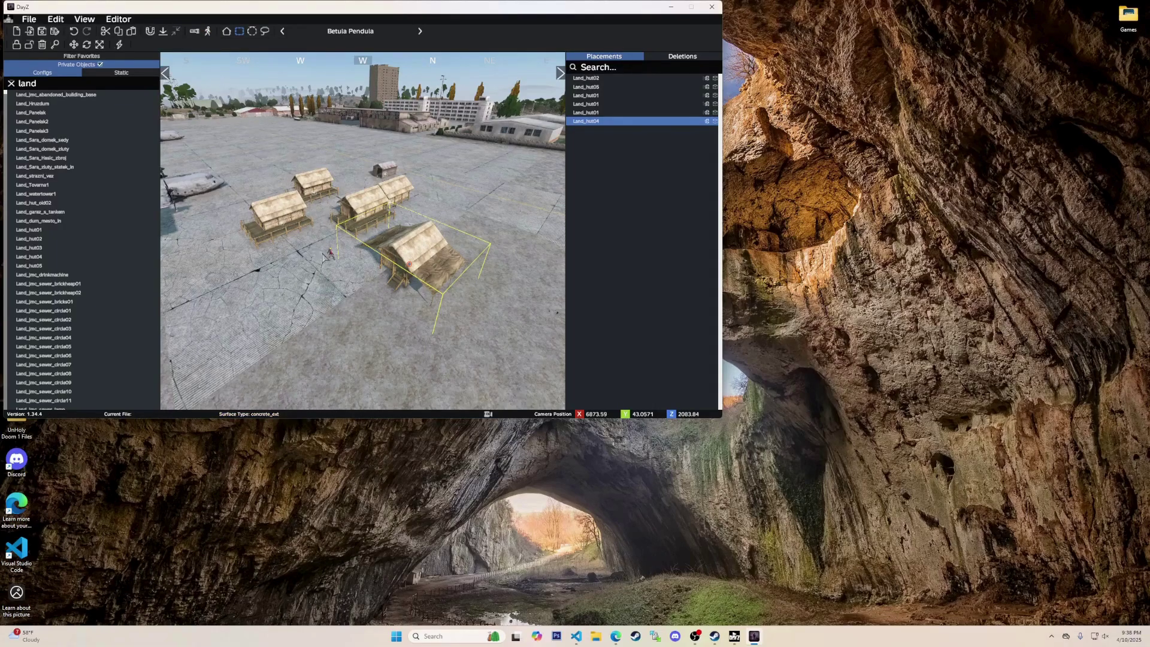
Select the two Land_hut01 buildings nearest the aircraft with an area selection and switch to the ellipse selection tool
key(w)
right_drag(276, 167, 249, 199)
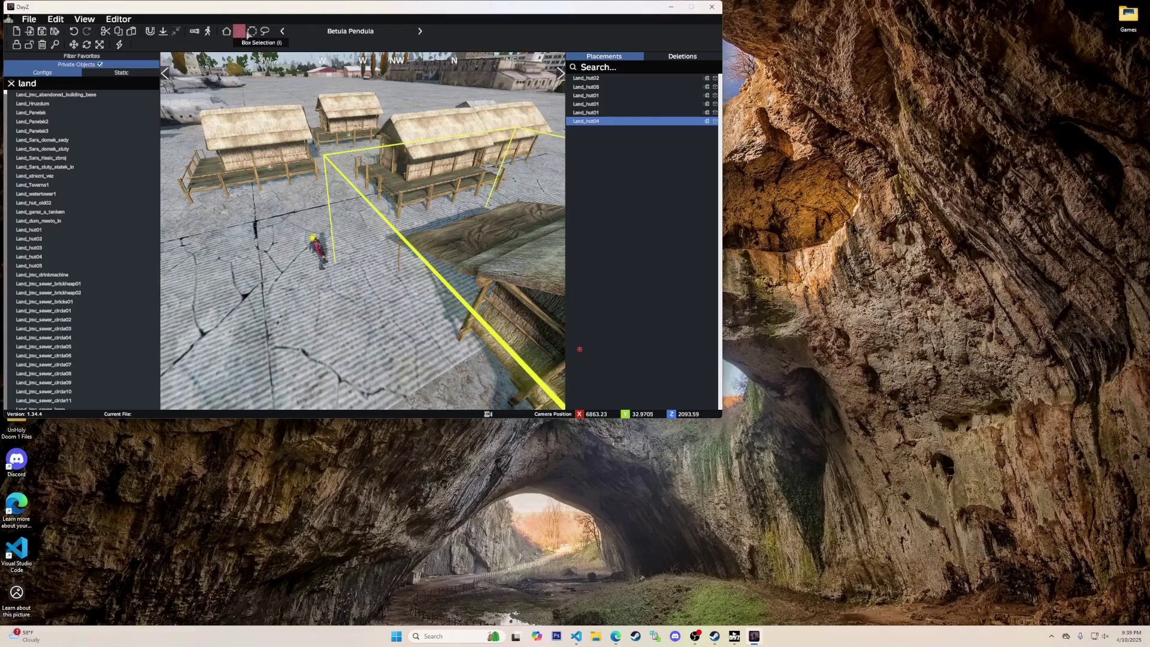
right_drag(297, 251, 268, 201)
drag(268, 200, 229, 129)
click(252, 31)
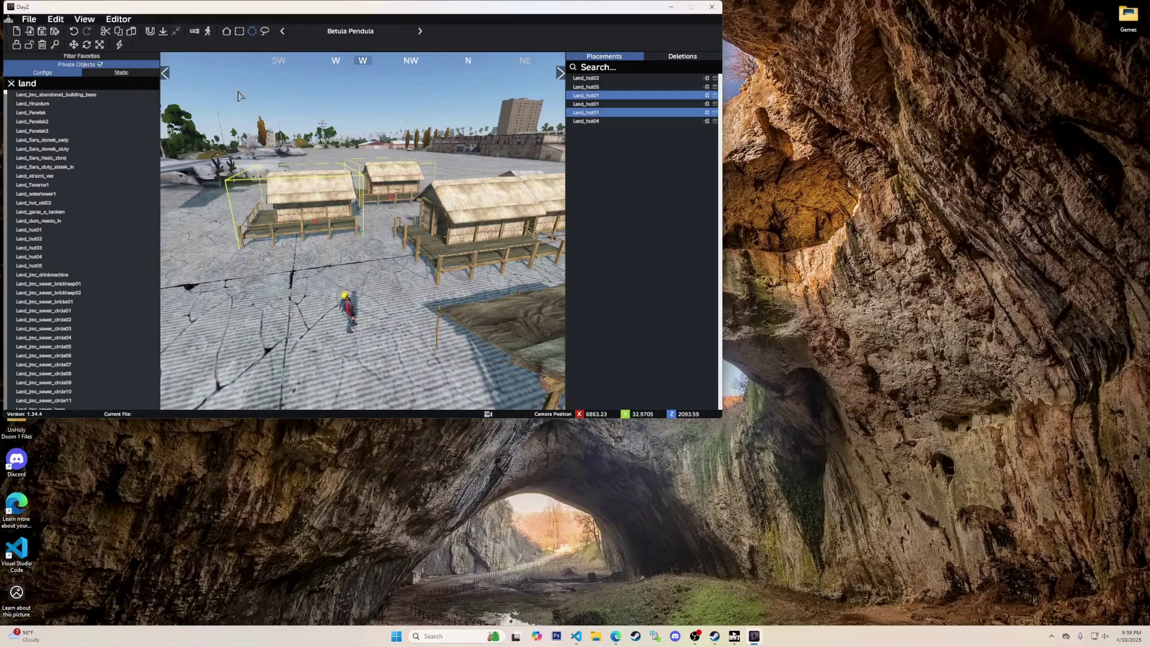
Switch to the lasso selection tool and select the same two Land_hut01 buildings again
click(265, 31)
click(469, 277)
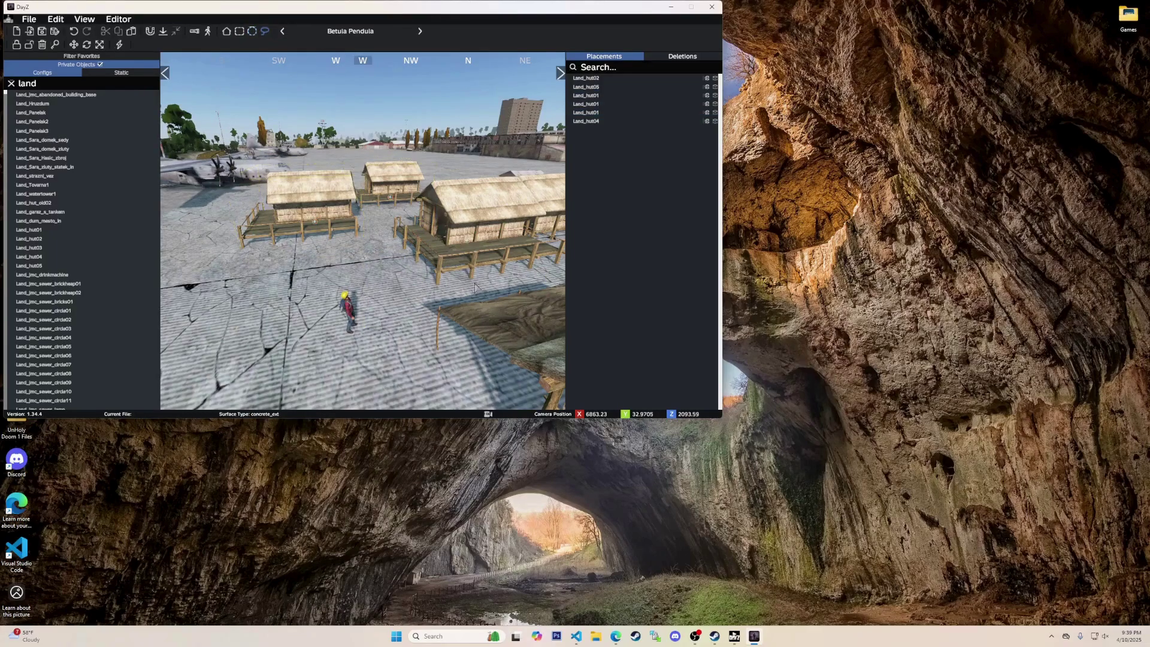
mouse_move(469, 276)
mouse_down()
mouse_move(307, 157)
mouse_move(240, 257)
mouse_move(255, 260)
mouse_up()
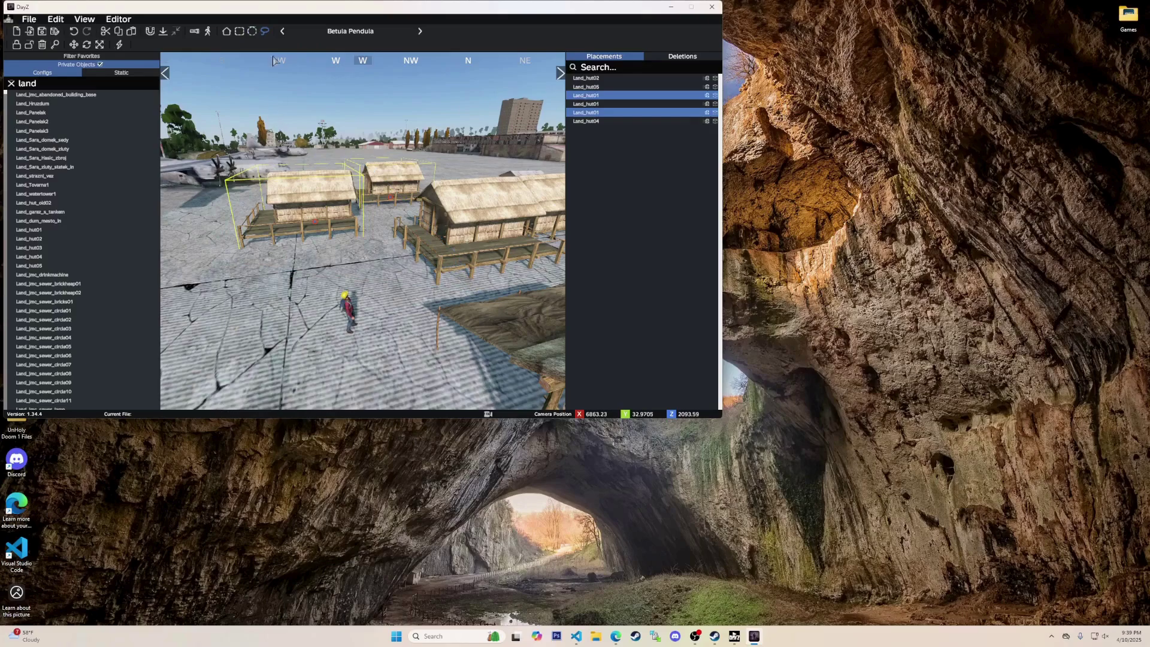
Enable the Betula Pendula brush, browse the available brush types including Lock and Unlock, and return to Betula Pendula
click(361, 34)
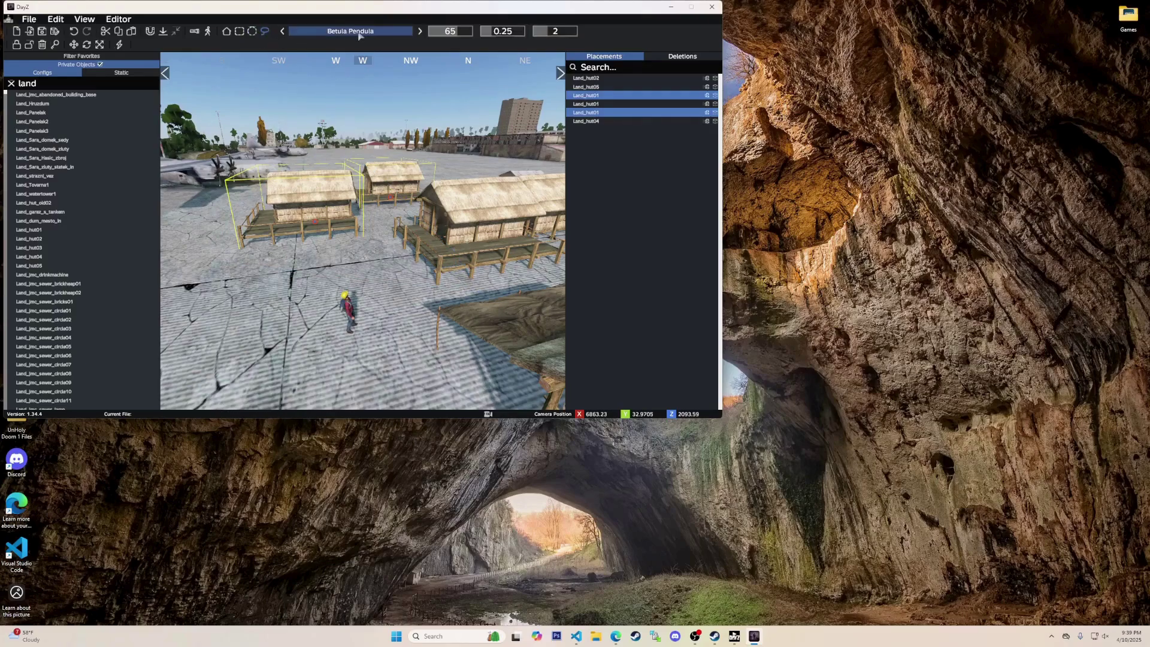
click(421, 34)
click(421, 34)
click(421, 34)
click(421, 34)
click(421, 34)
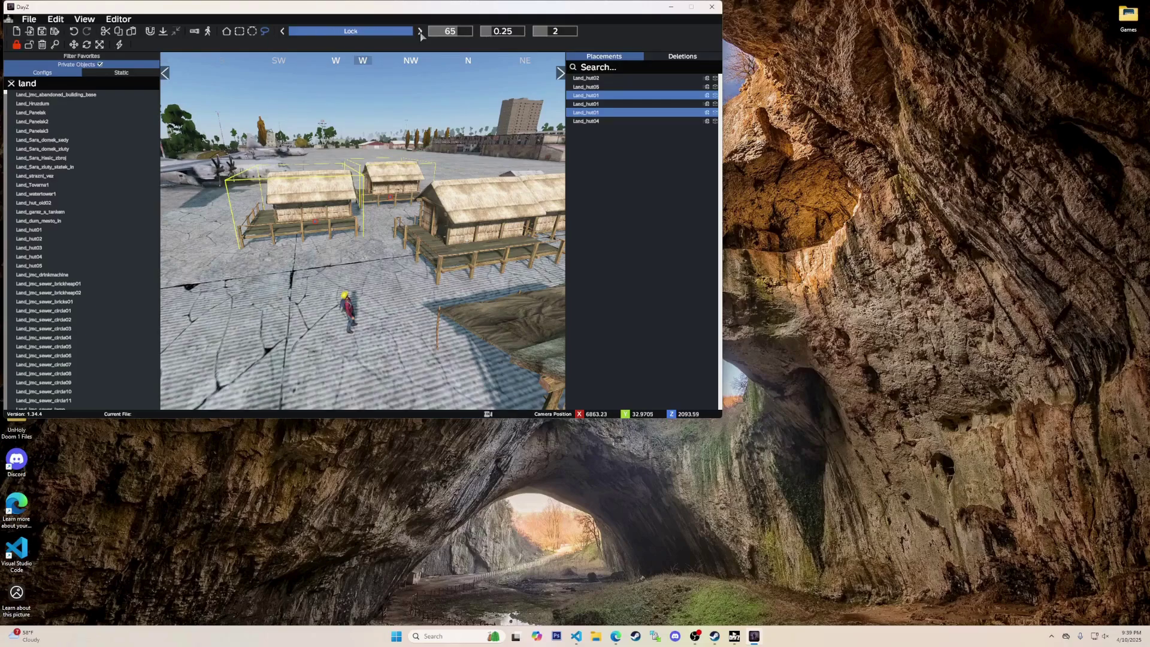
click(421, 33)
click(283, 32)
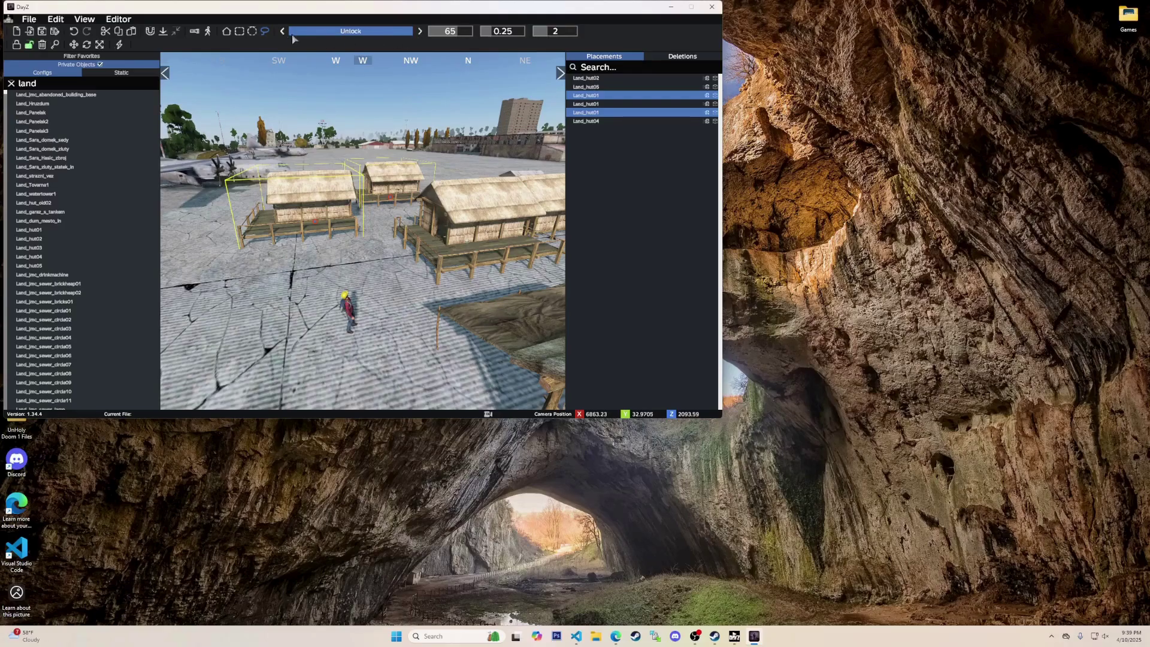
click(420, 33)
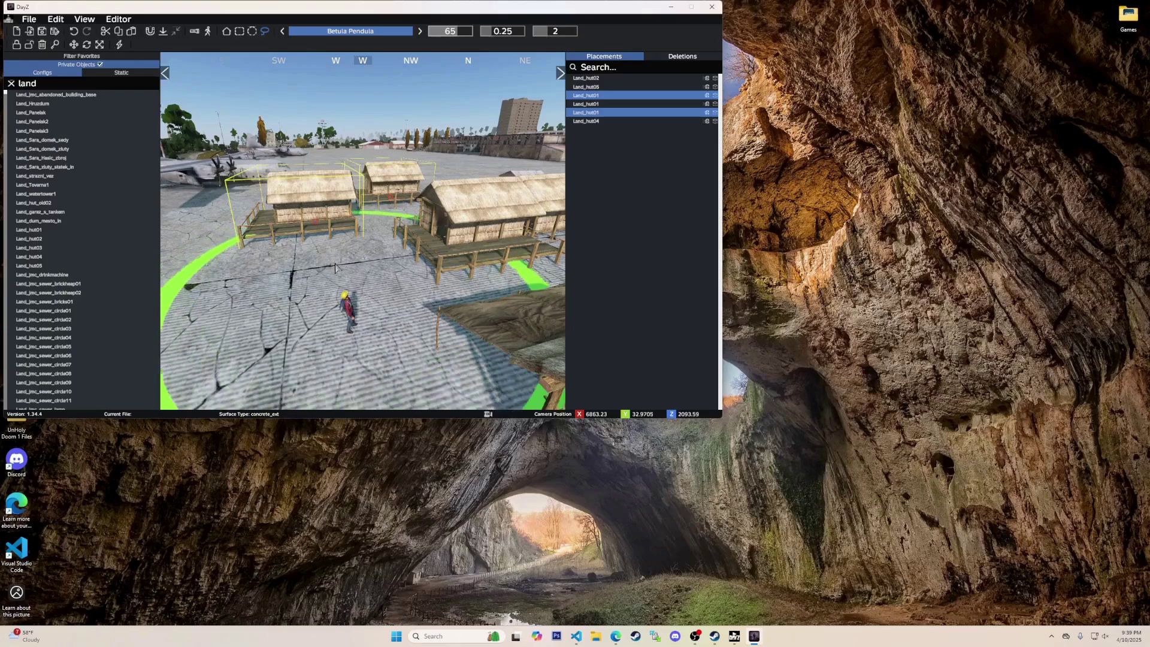
Paint a patch of Betula Pendula trees behind the huts and a patch of Fagus Sylvatica trees beside it
click(339, 237)
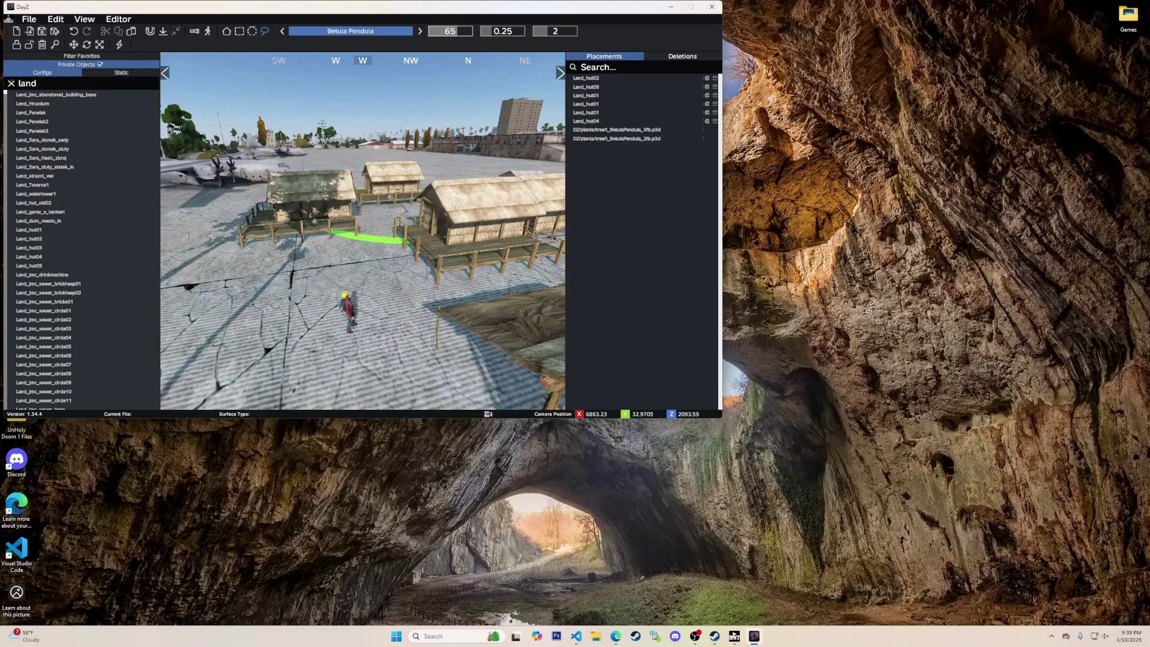
click(462, 179)
click(469, 175)
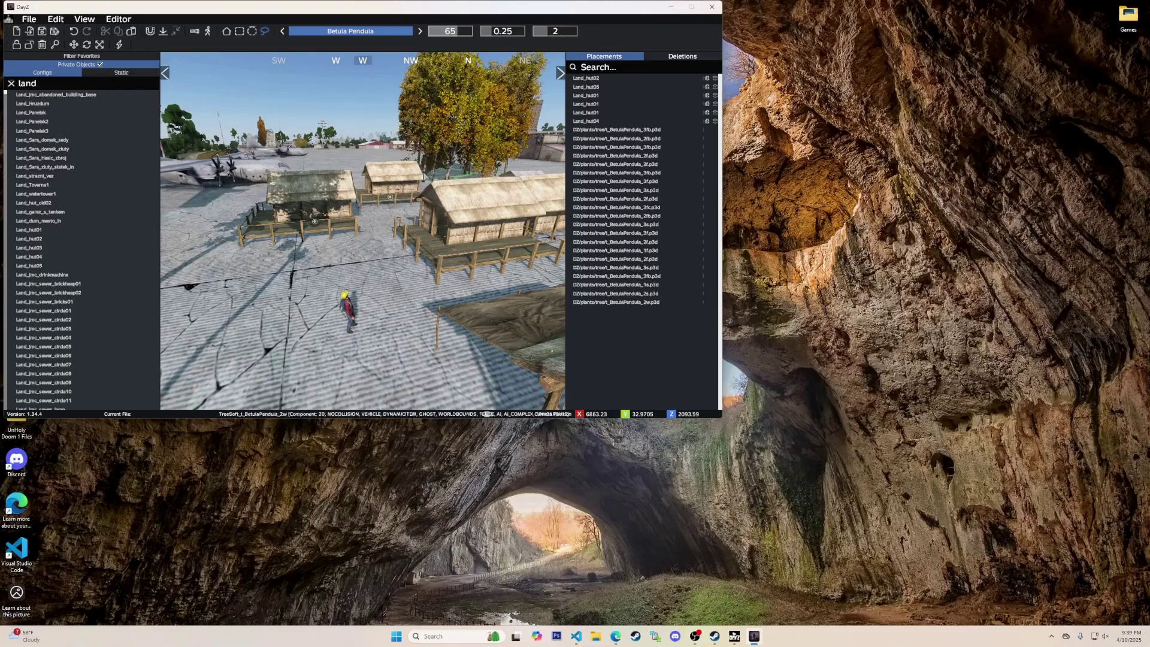
click(453, 174)
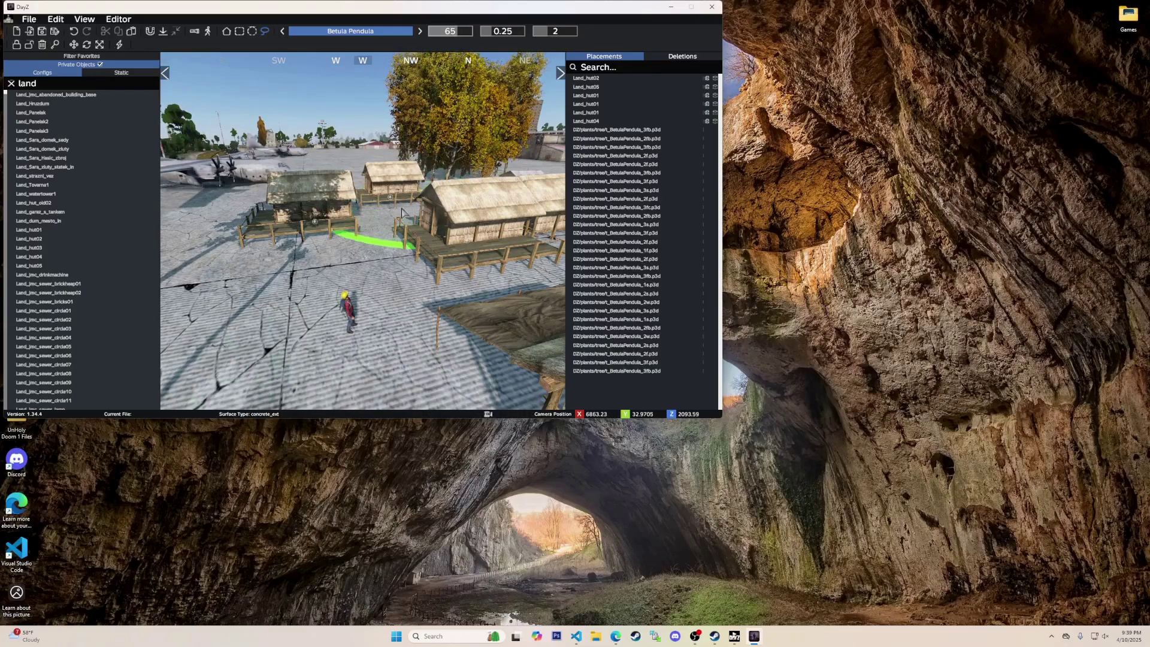
click(420, 31)
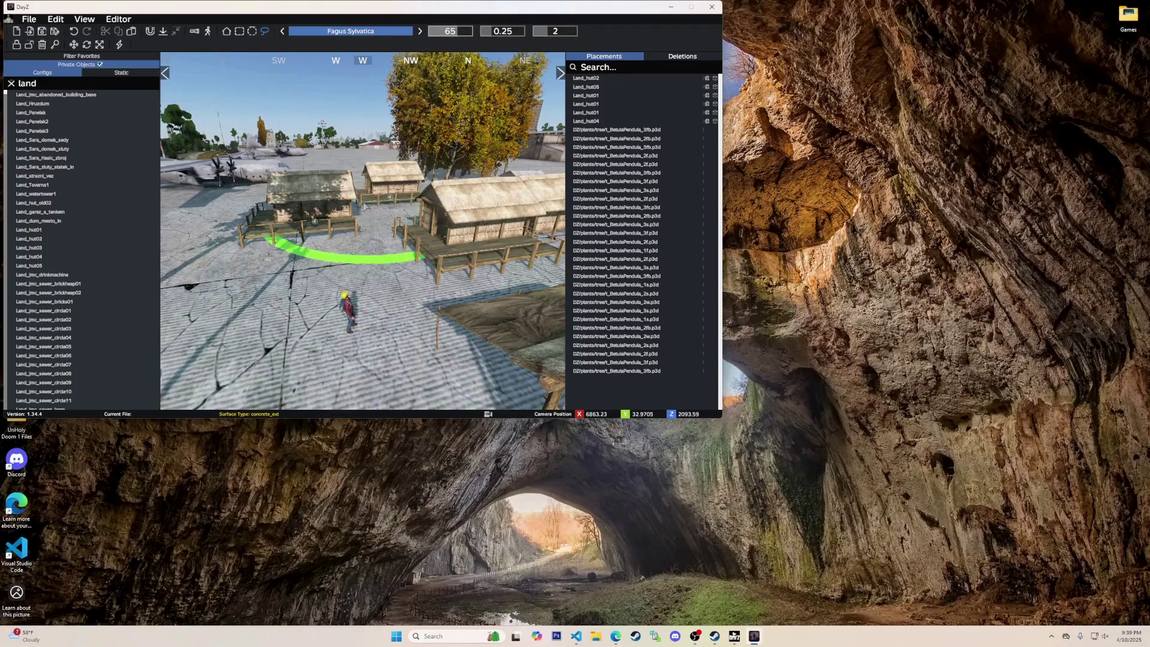
drag(363, 174, 388, 171)
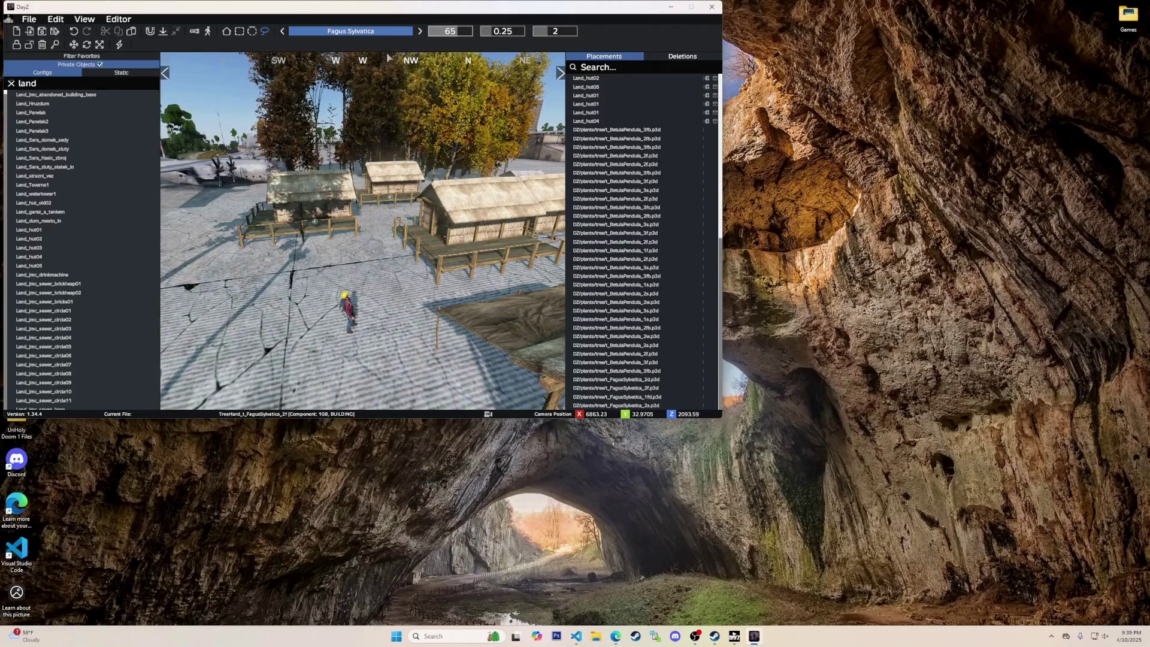
Erase some trees and all huts except one Land_hut01 and Land_hut04 with the Delete brush, and turn the brush off
click(420, 30)
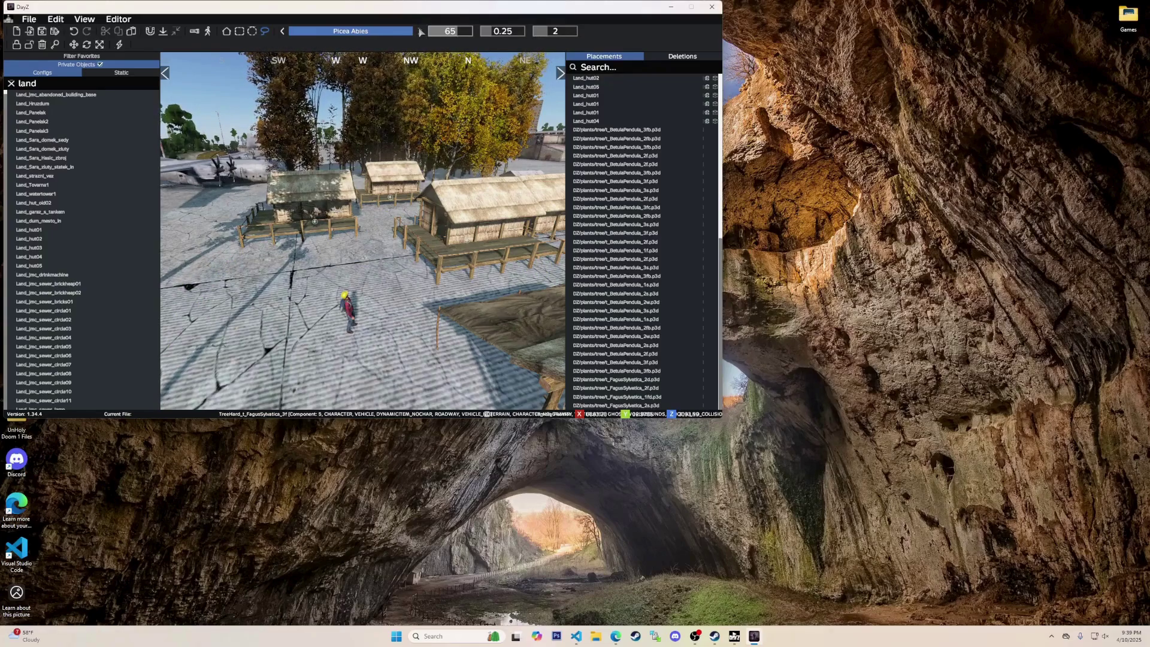
click(420, 30)
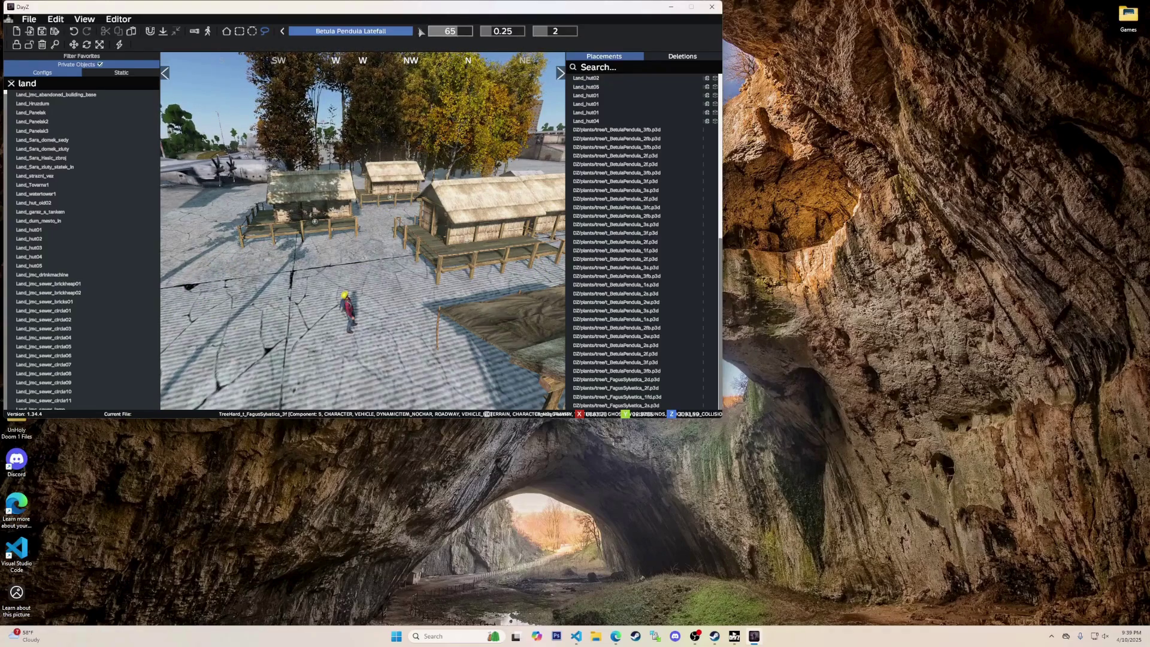
click(420, 30)
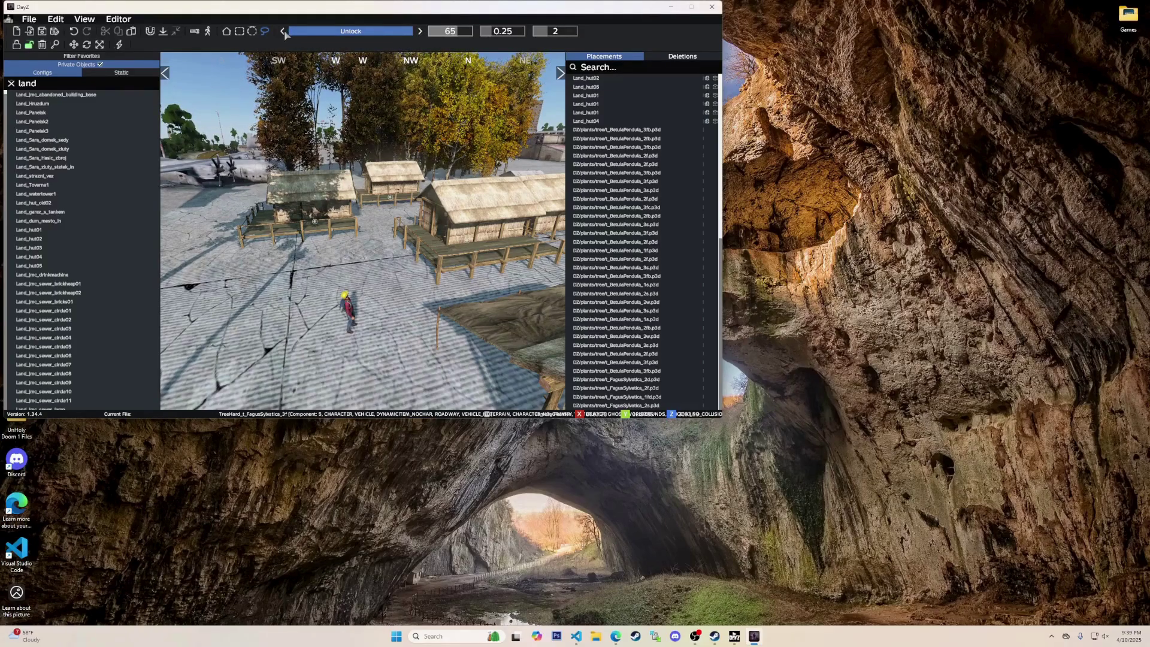
click(420, 31)
click(393, 192)
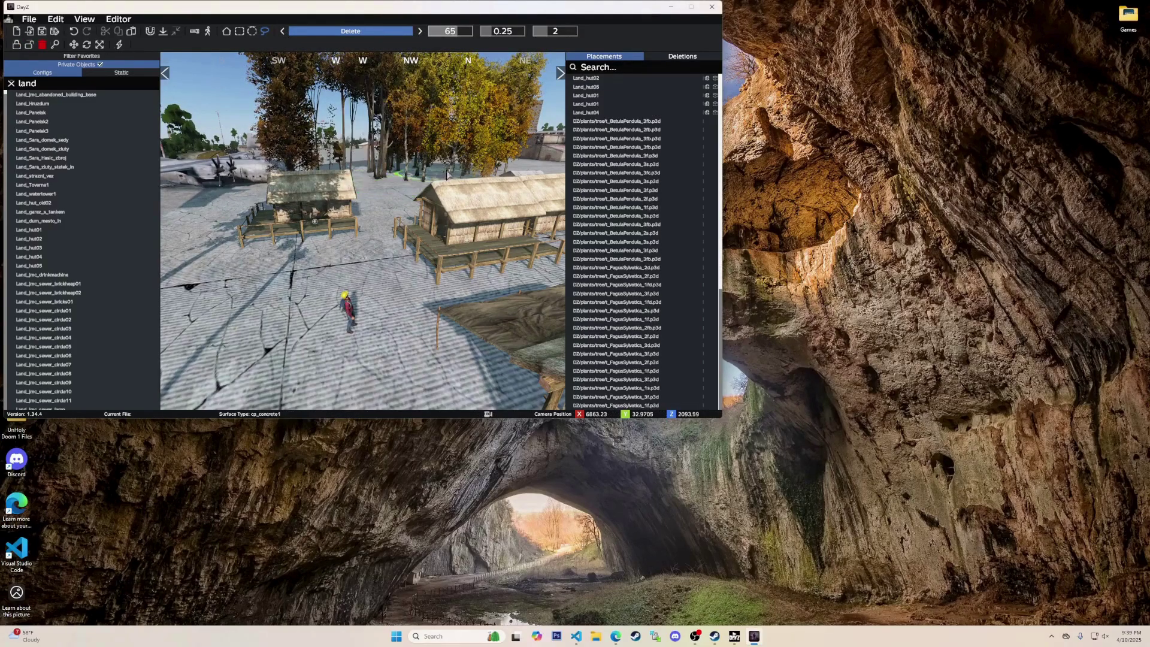
mouse_move(392, 187)
mouse_down()
mouse_move(473, 255)
mouse_move(496, 196)
mouse_up()
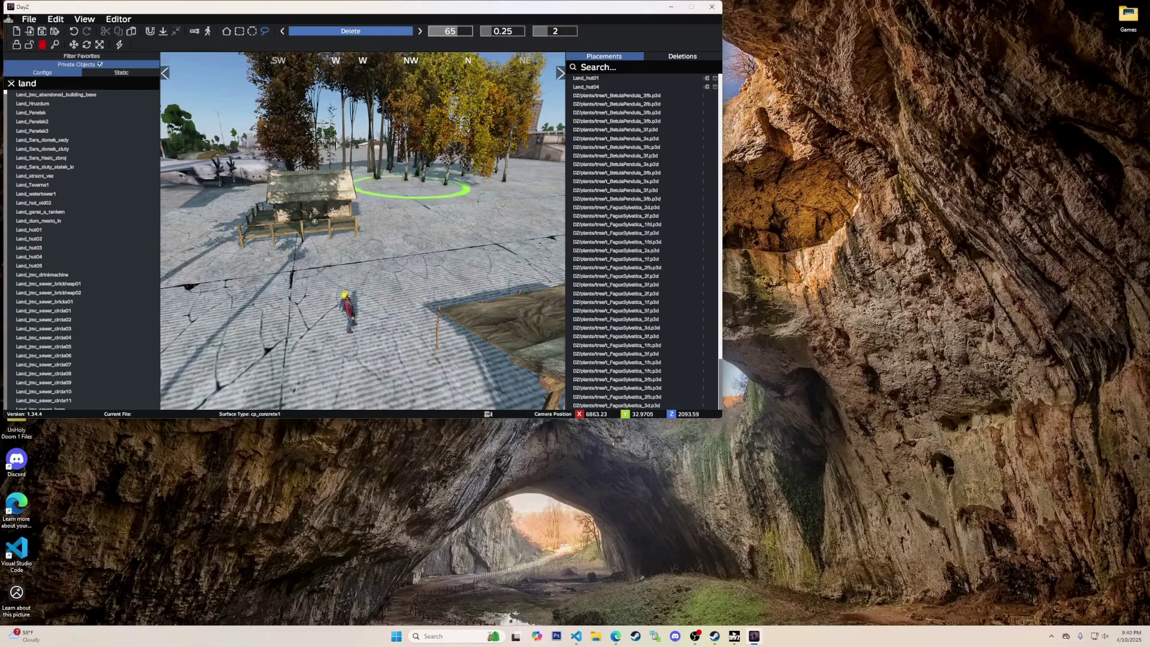
click(42, 44)
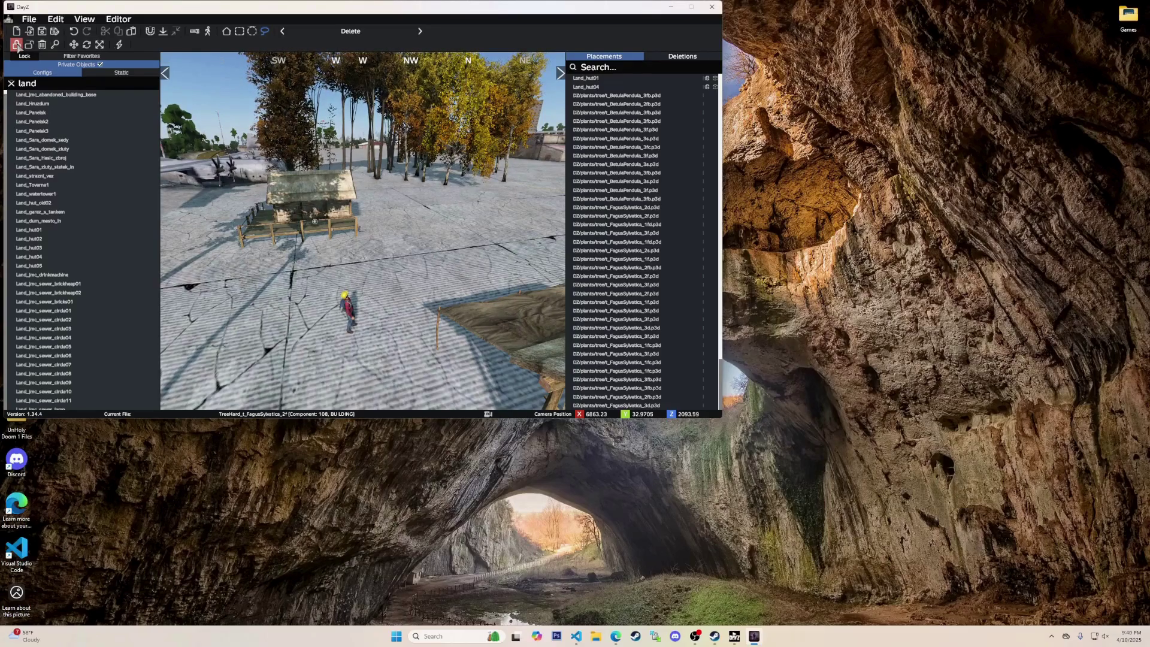
Switch the Lock brush on and off, selecting the remaining Land_hut01 while the brush is off
click(16, 45)
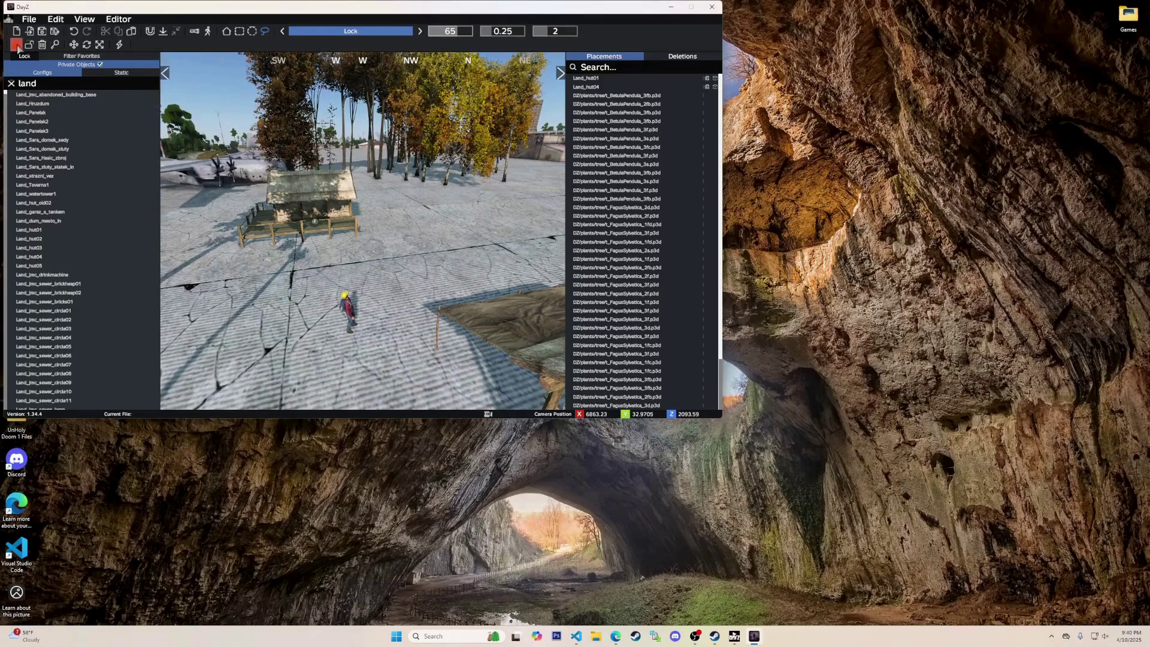
click(16, 46)
click(314, 224)
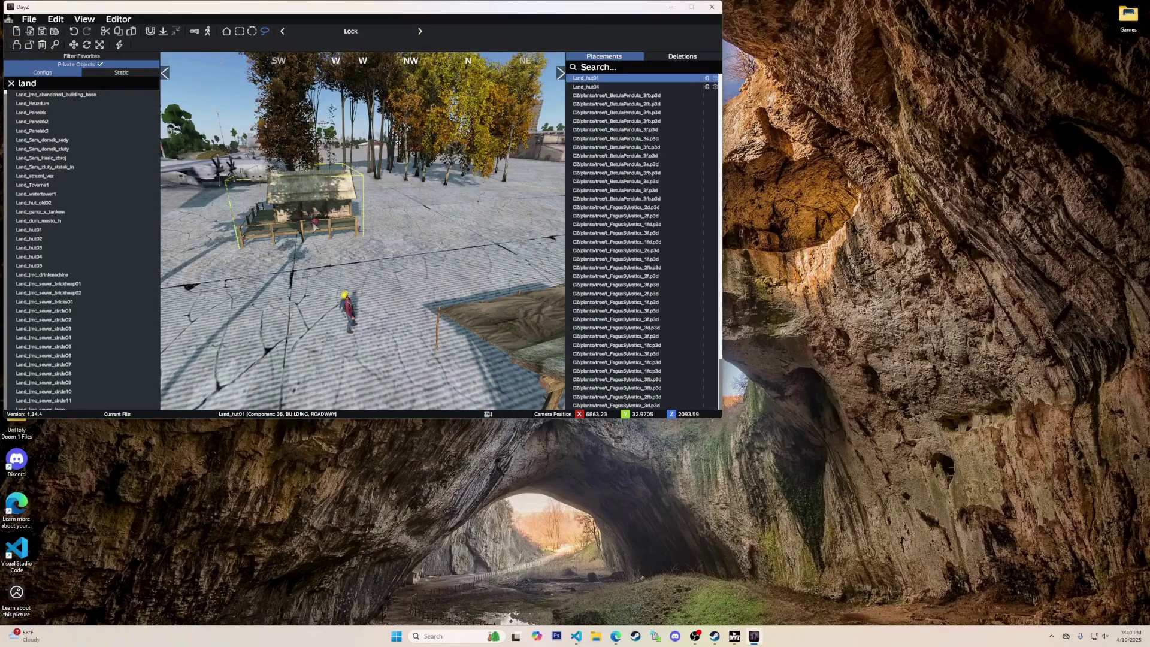
click(17, 46)
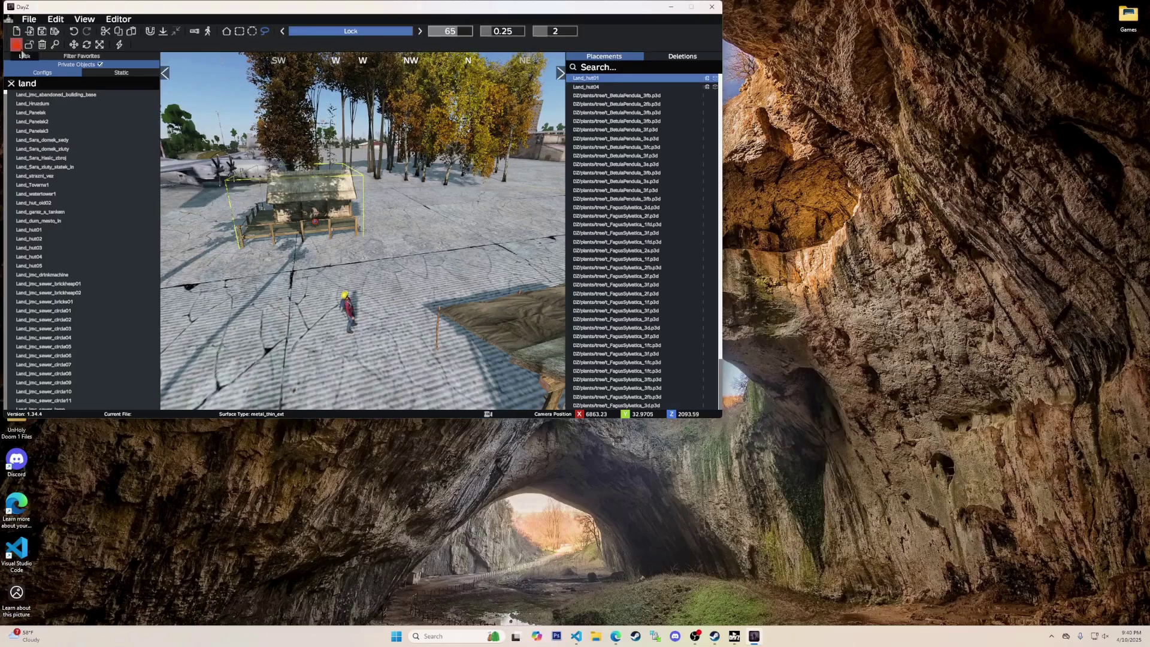
click(17, 47)
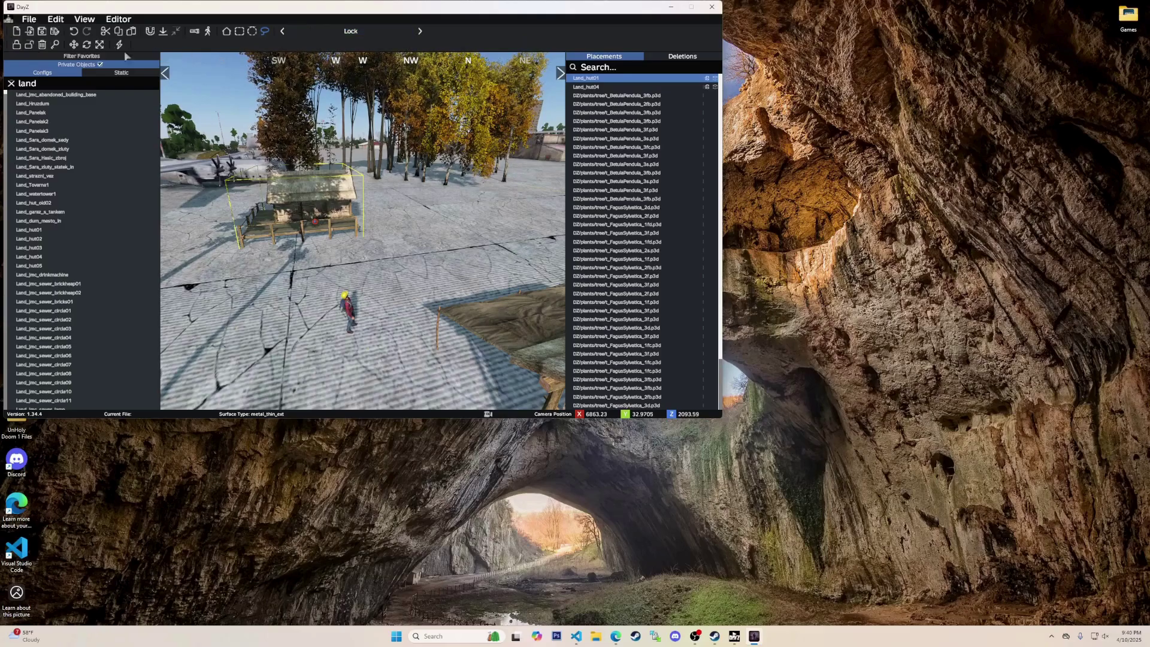
Try the Unlock brush on the painted trees and turn the brush off
click(28, 44)
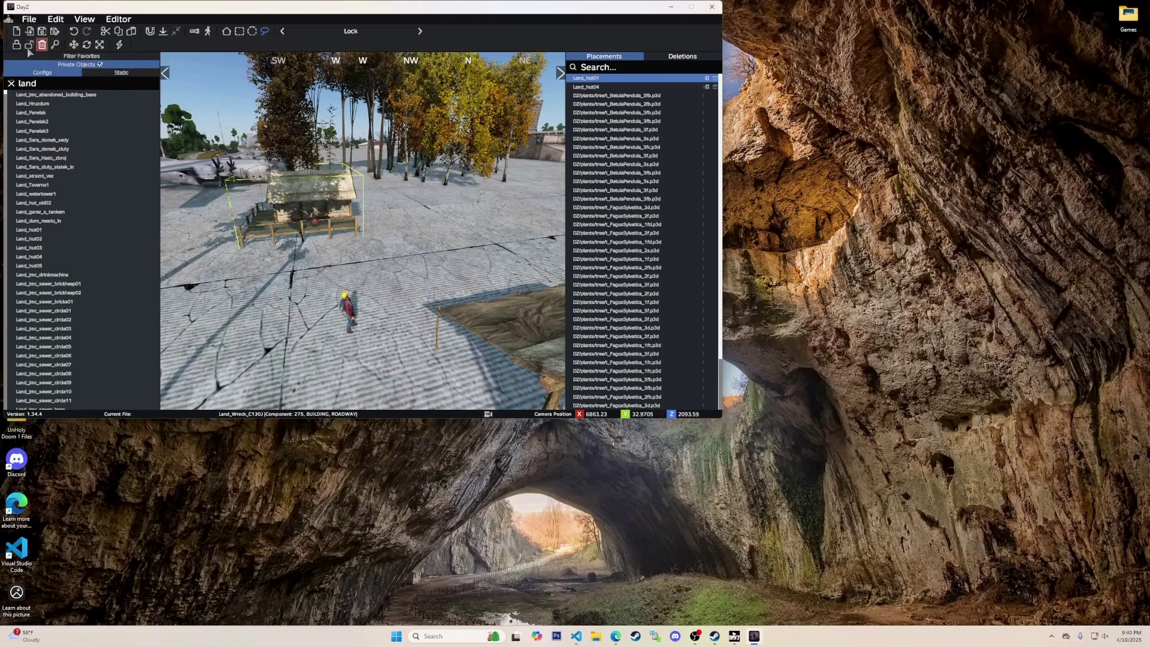
click(438, 180)
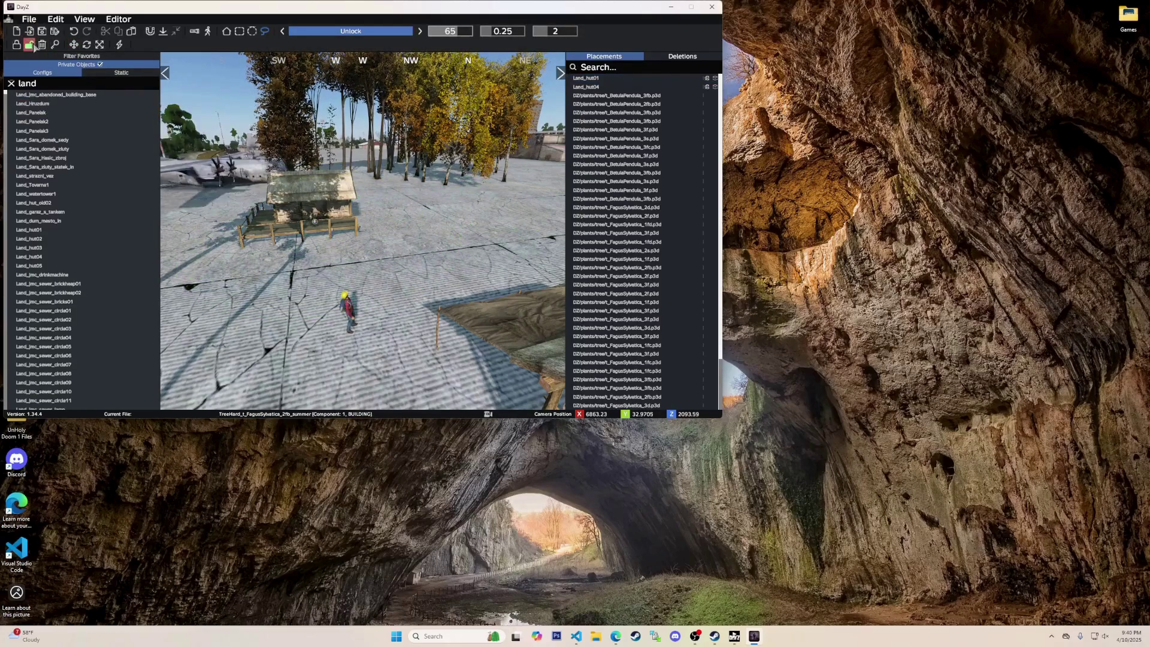
click(29, 45)
Erase the remaining Land_hut01 with the Delete brush and turn the brush off
click(41, 45)
click(309, 207)
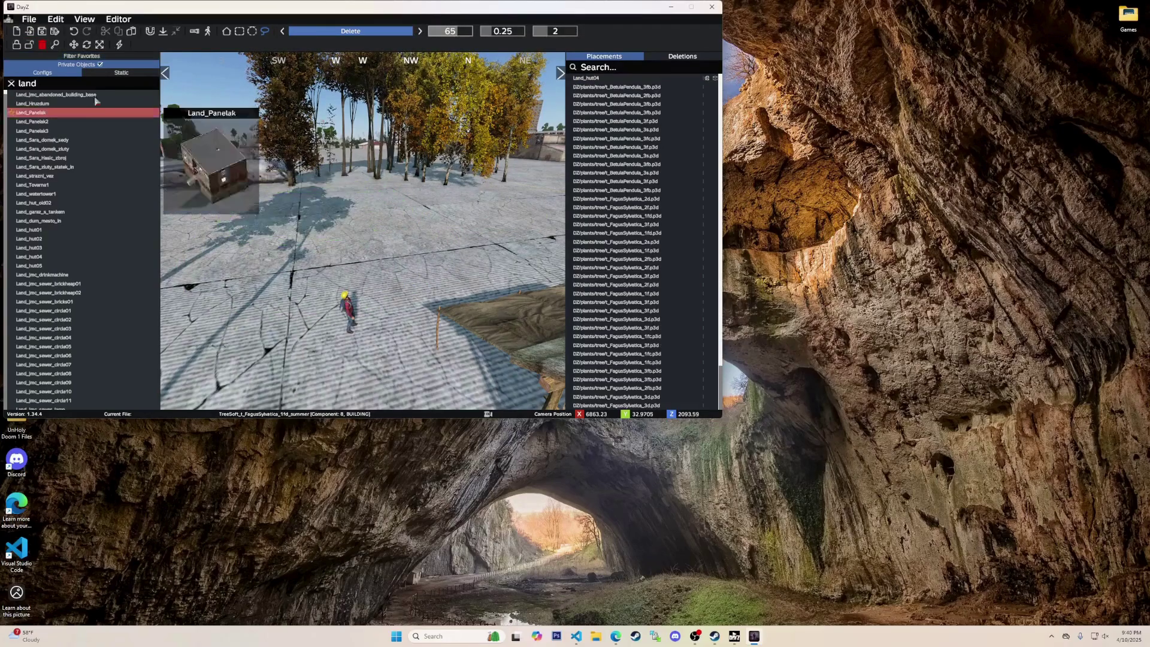
click(45, 46)
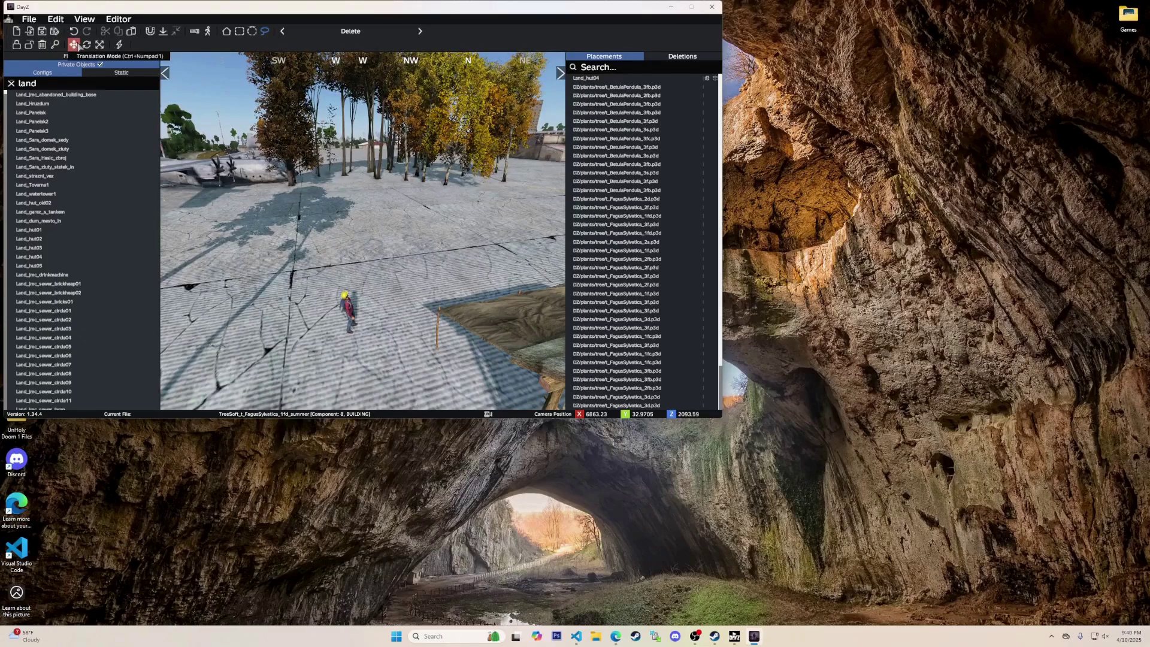
Select Land_hut04 and move it across the apron in Translation Mode
right_drag(360, 200, 589, 311)
click(496, 324)
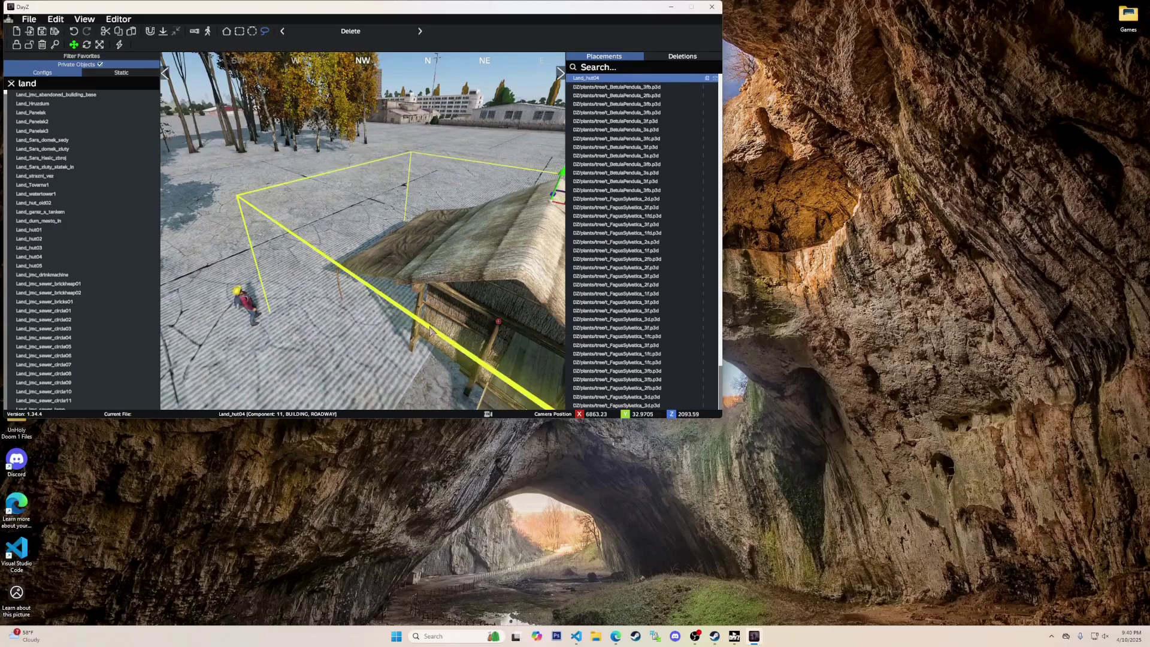
right_drag(430, 328, 460, 187)
drag(458, 175, 319, 202)
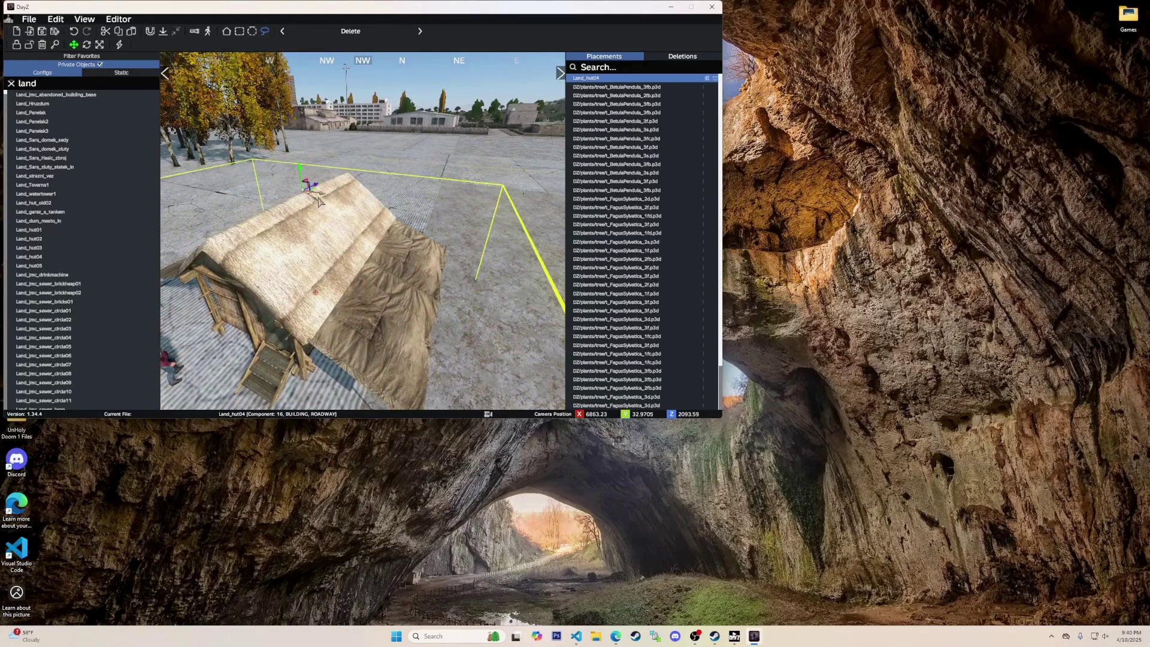
Tip Land_hut04 over in Rotation Mode and shrink it with the scale tool
click(87, 45)
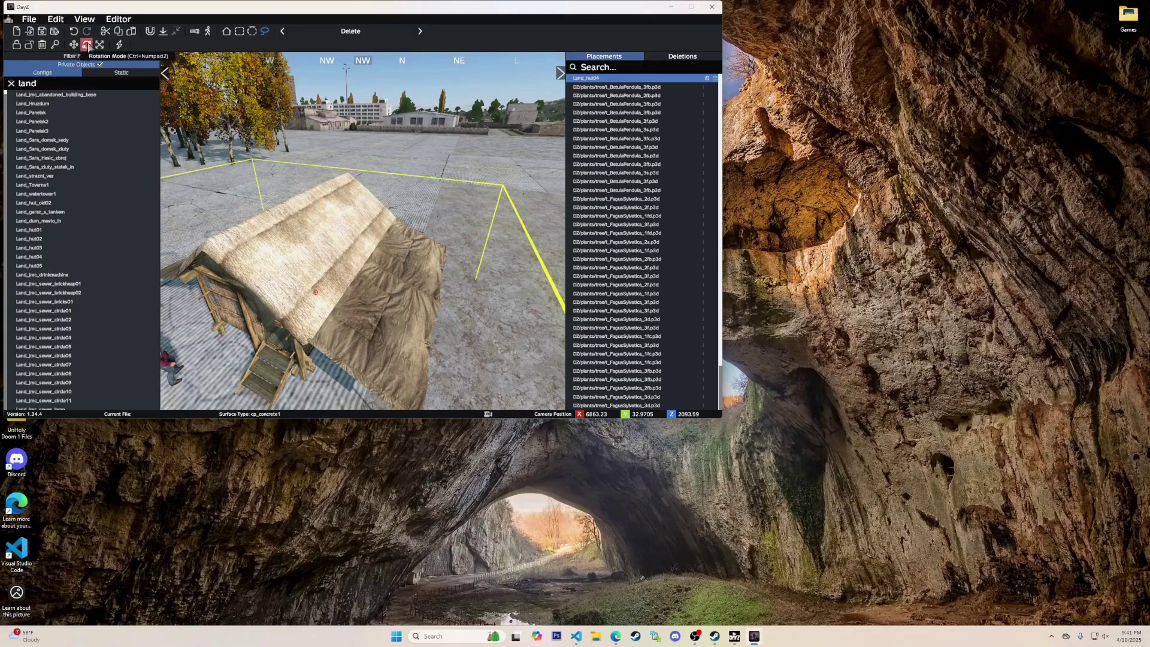
click(88, 47)
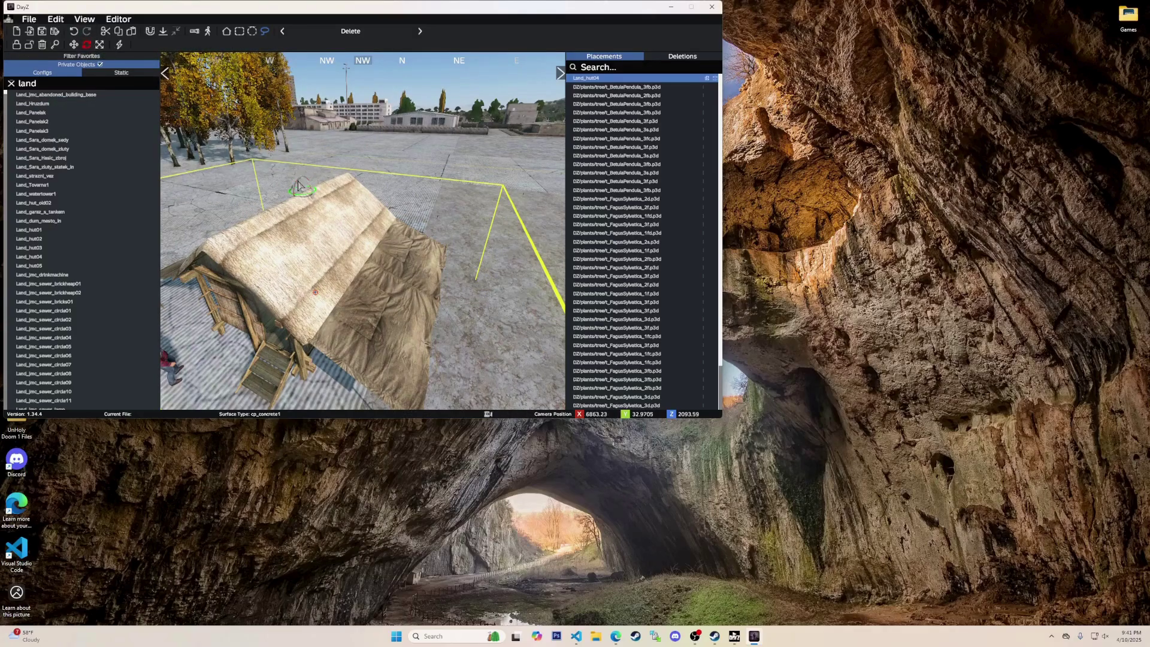
drag(298, 186, 289, 285)
click(99, 45)
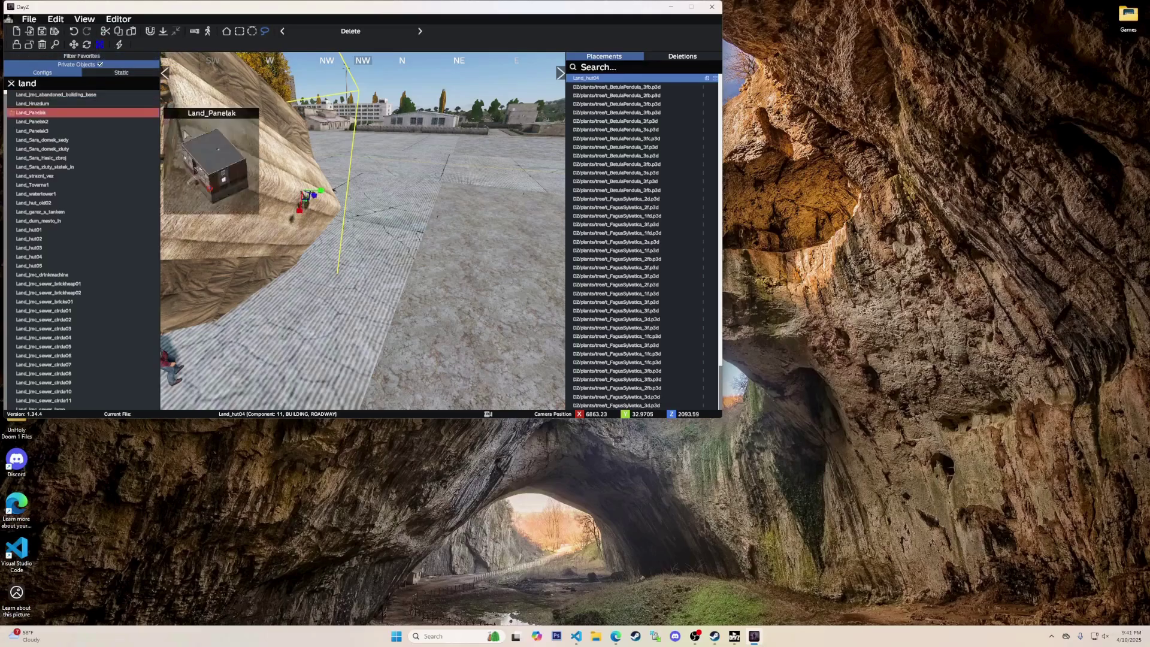
drag(311, 197, 264, 201)
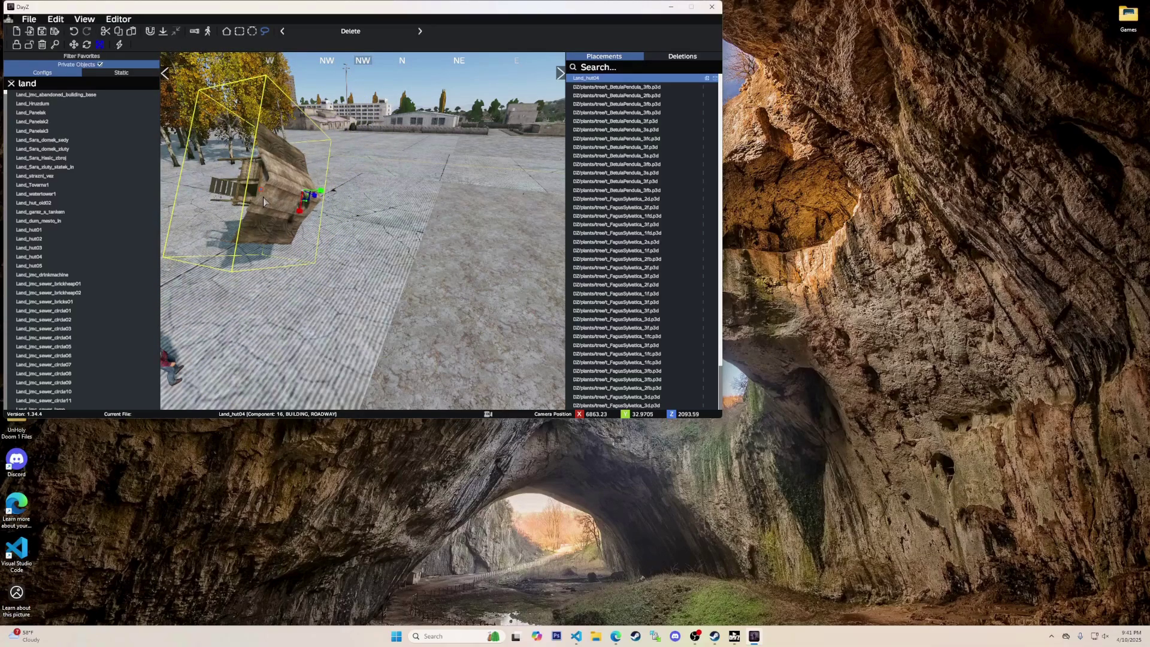
Open the properties of the tipped Land_hut04, review its position, orientation and scale, and close the dialog
drag(264, 197, 267, 201)
double_click(299, 205)
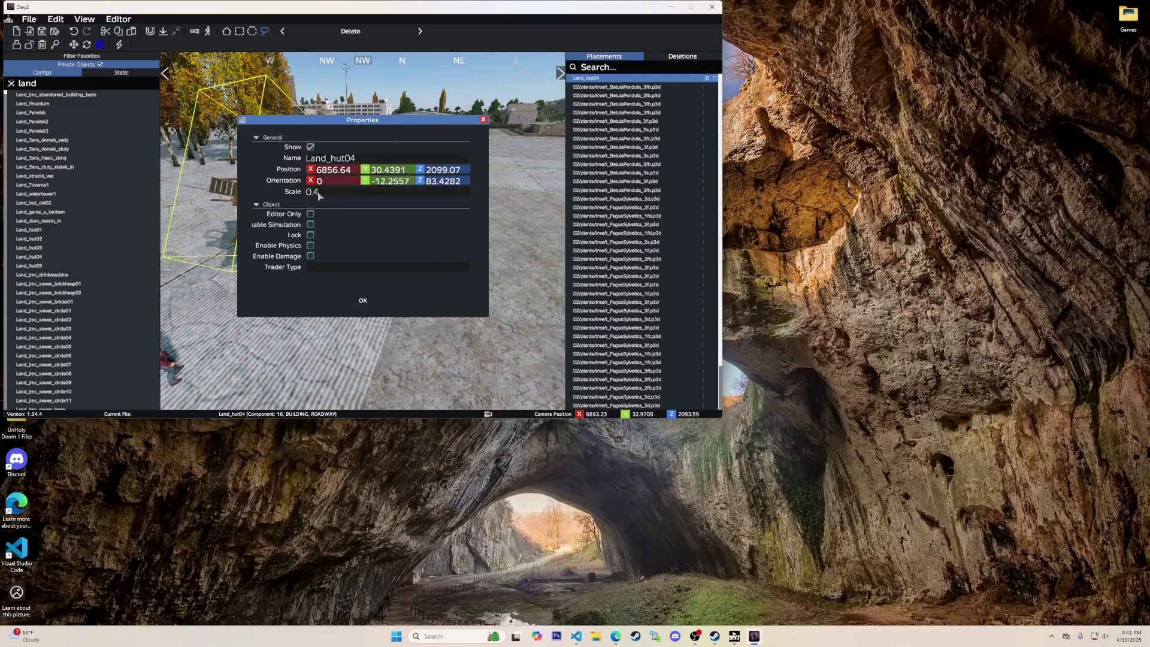
click(363, 301)
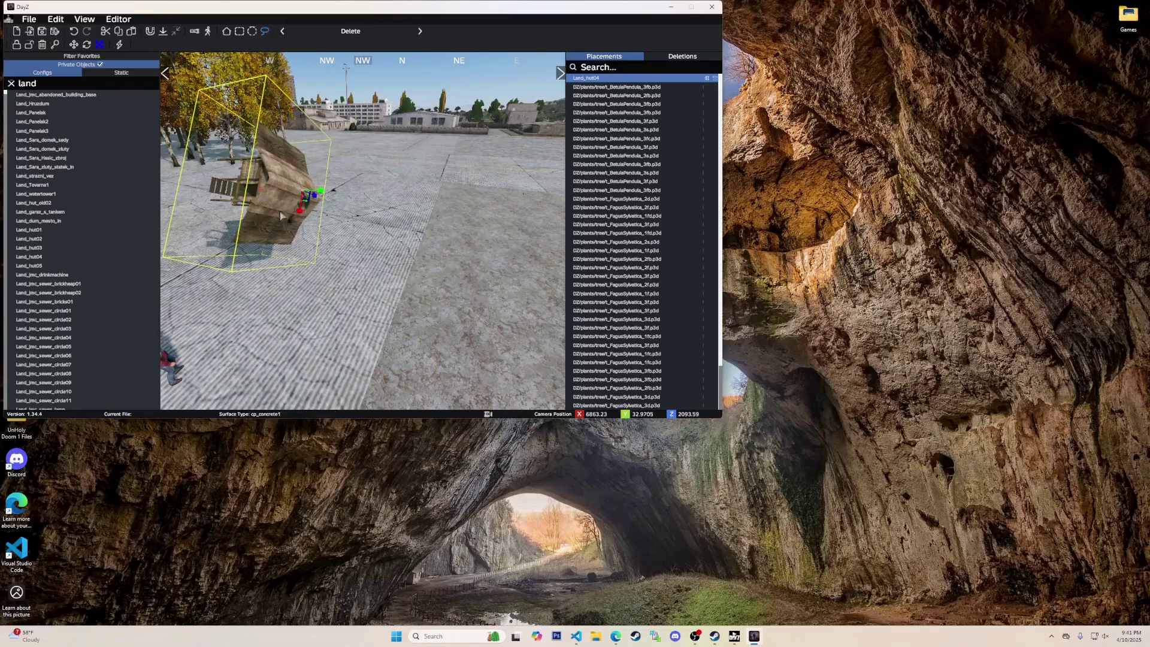
Strike the far side of the apron with the lightning tool and turn the tool off
click(119, 46)
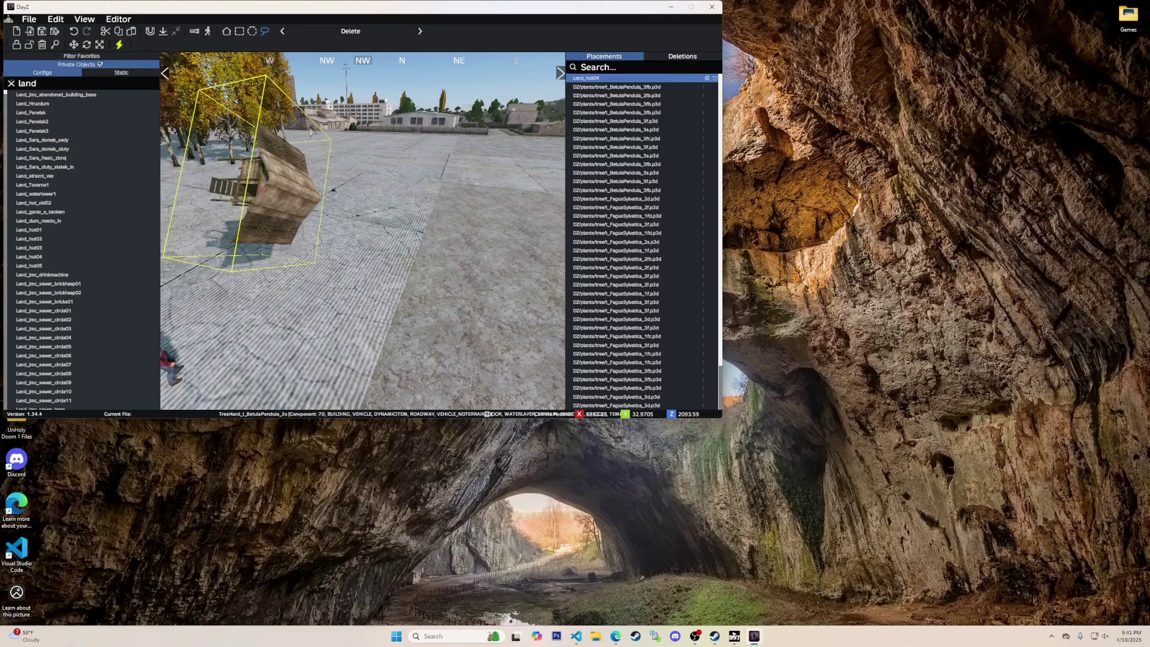
click(376, 143)
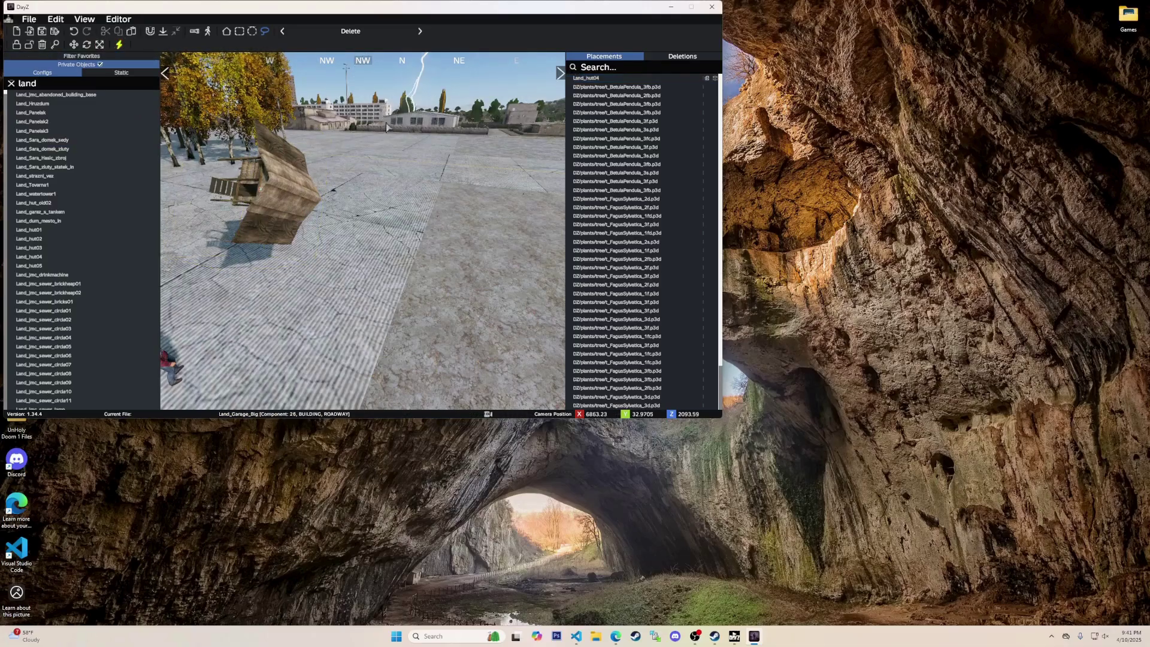
click(119, 46)
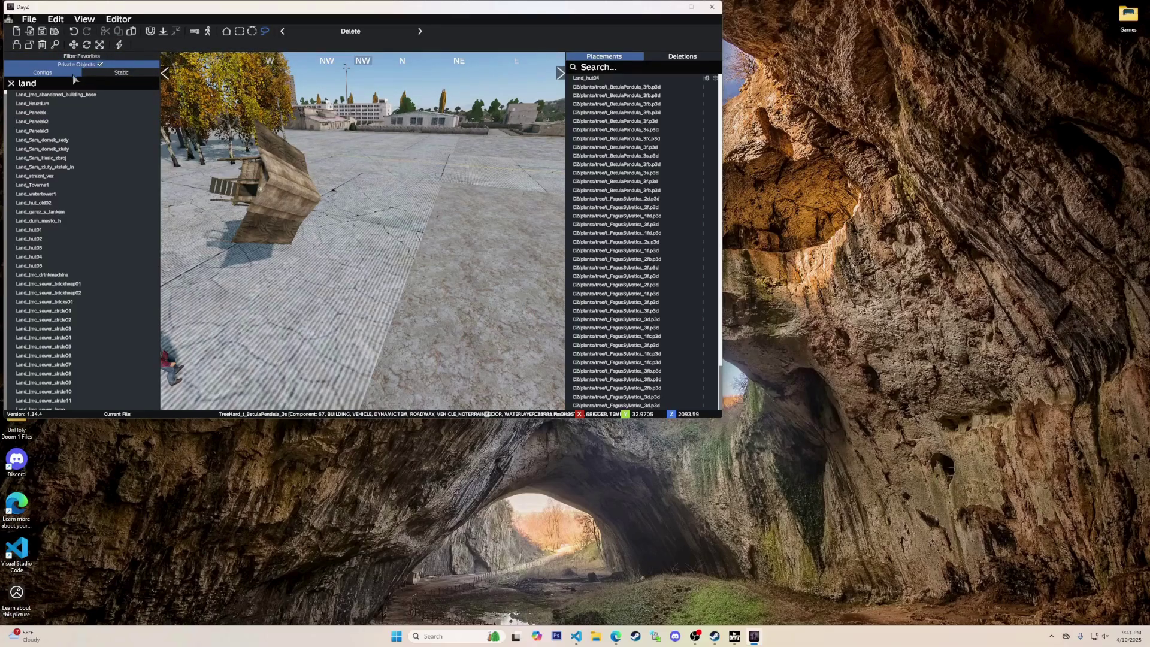
Place a Land_hut01 beside the tipped hut and move it closer across the apron
click(38, 232)
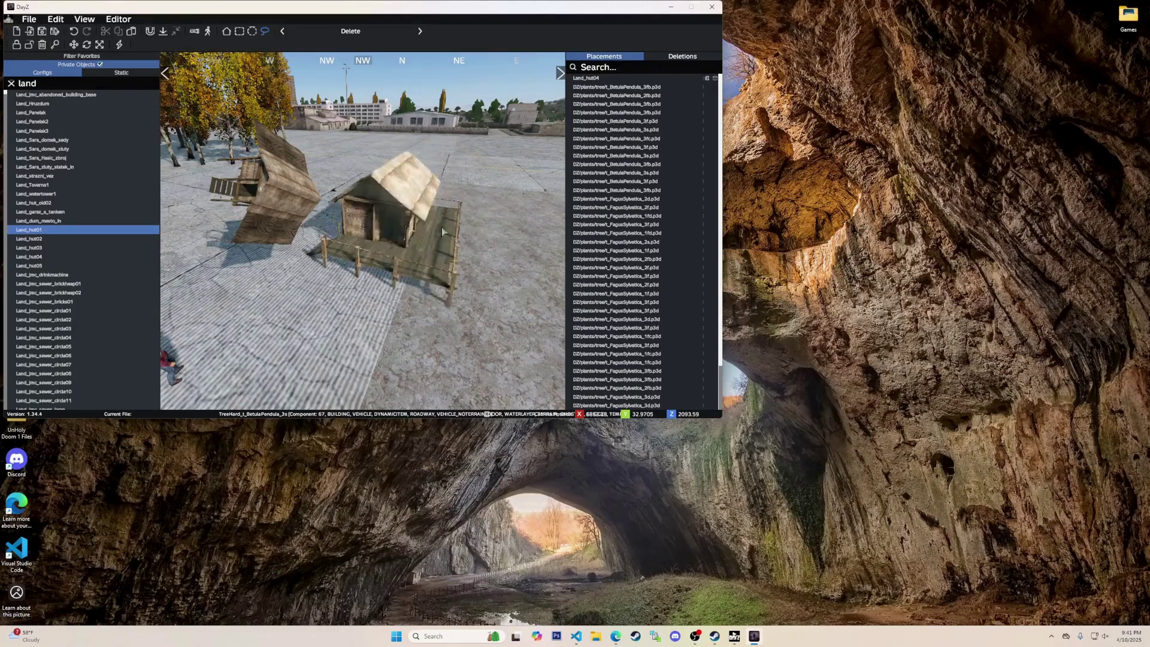
click(437, 218)
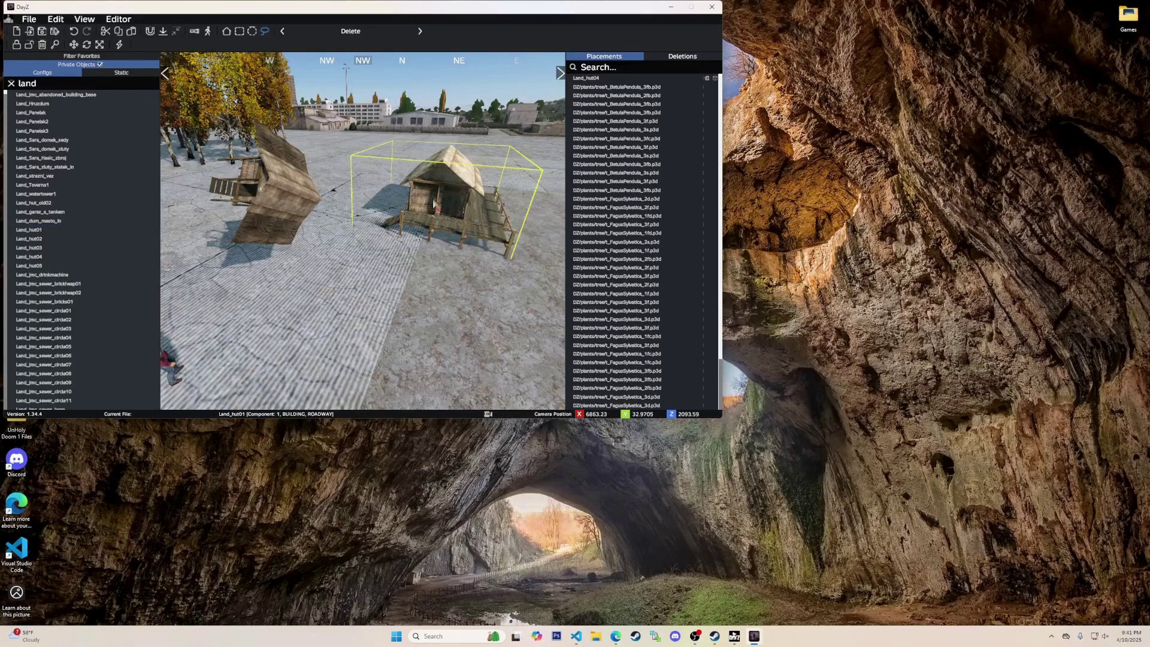
drag(433, 198, 425, 240)
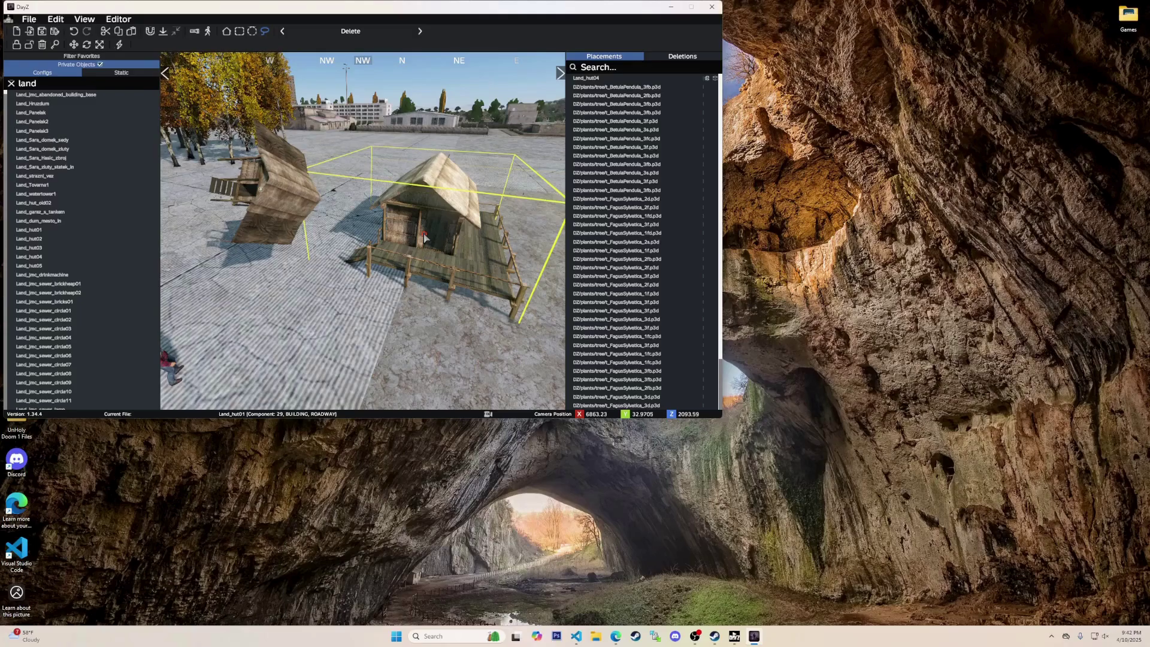
Rotate the new Land_hut01 about its vertical axis so its railed deck faces the camera
mouse_move(424, 234)
shift+mouse_down()
mouse_move(443, 235)
mouse_move(428, 256)
shift+mouse_up()
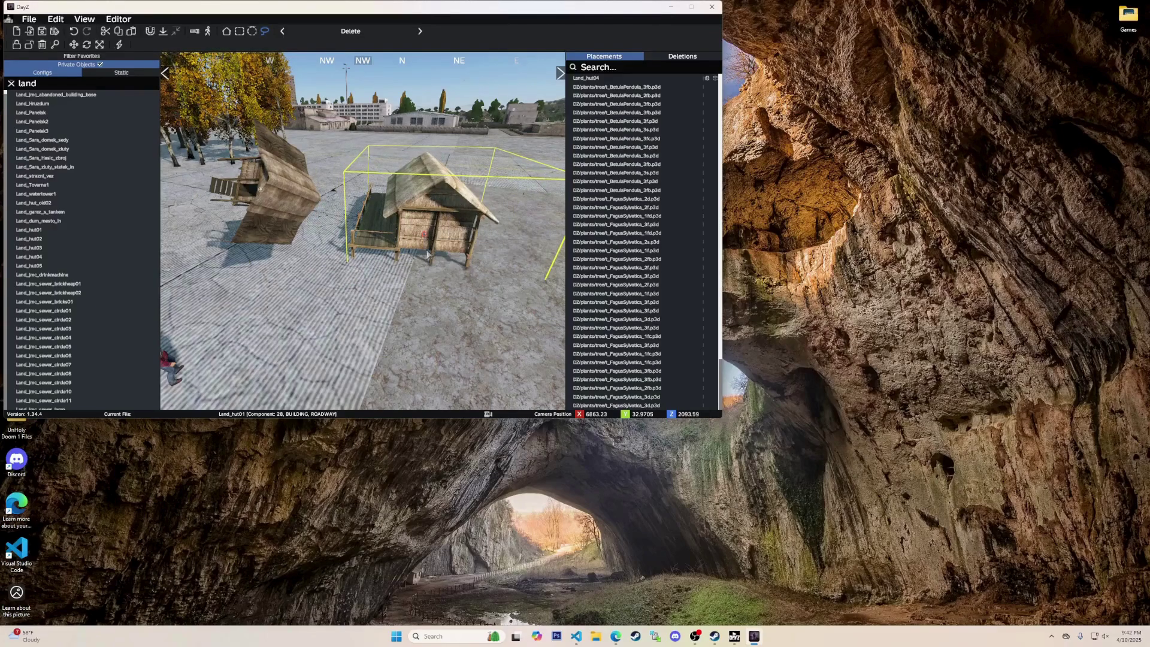
click(418, 269)
mouse_move(425, 238)
shift+mouse_down()
mouse_move(412, 246)
mouse_move(439, 246)
shift+mouse_up()
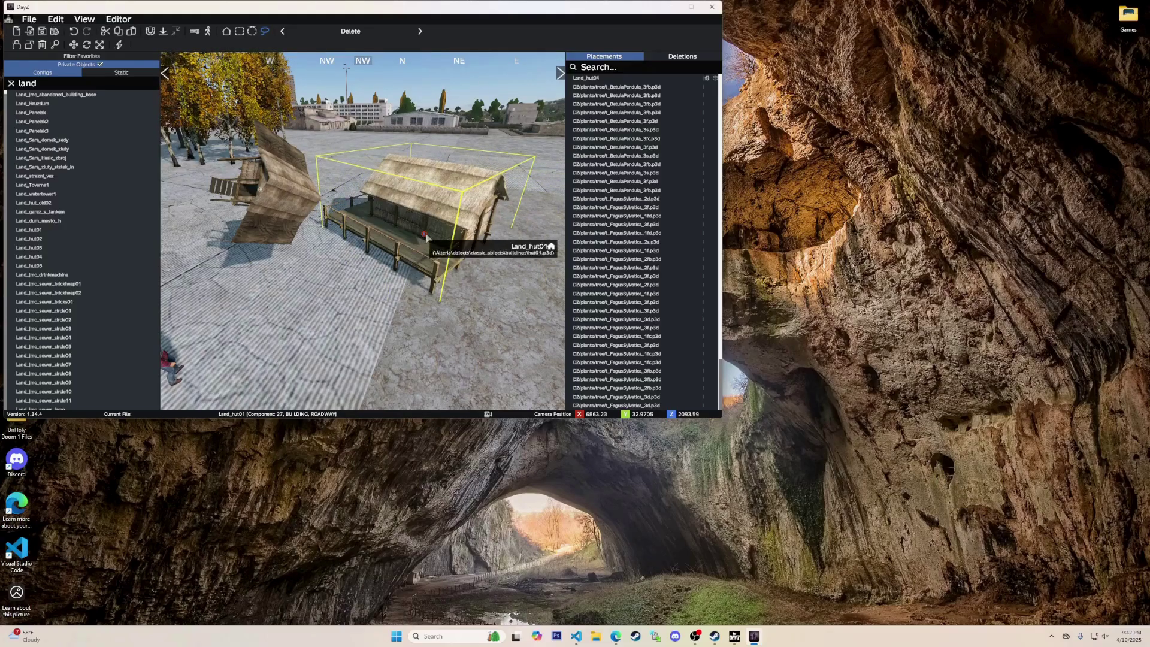
Raise Land_hut01 off the ground so its full stilts stand above the apron
mouse_move(423, 238)
mouse_down()
mouse_move(431, 154)
mouse_move(432, 258)
mouse_move(432, 194)
mouse_move(432, 217)
mouse_up()
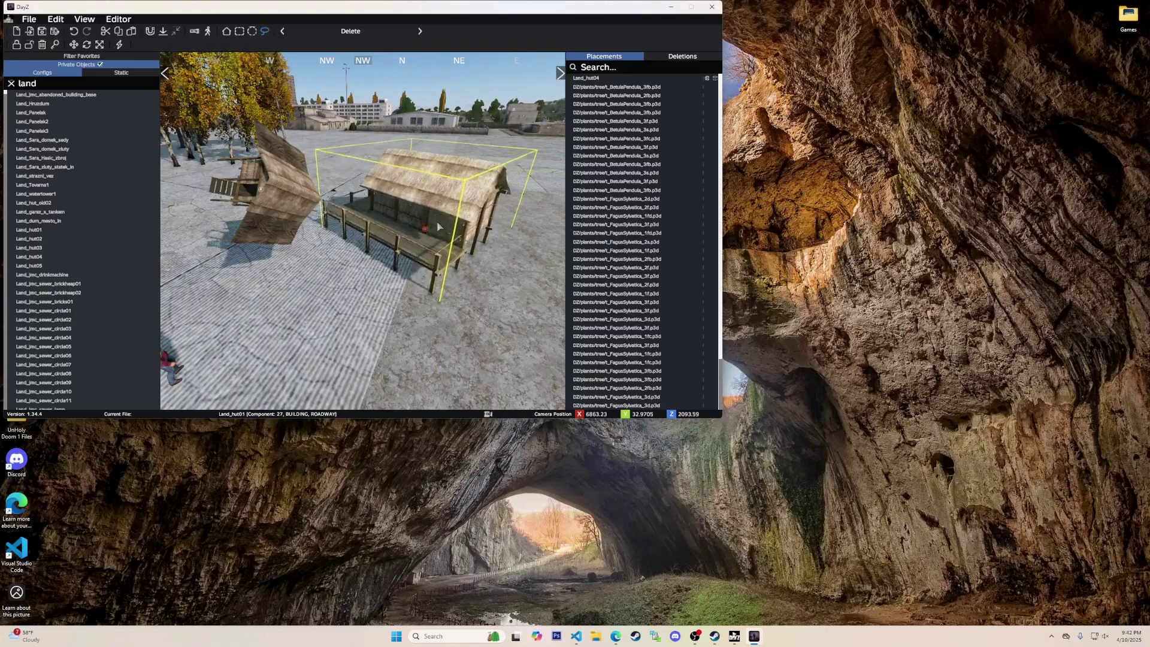
drag(438, 221, 438, 206)
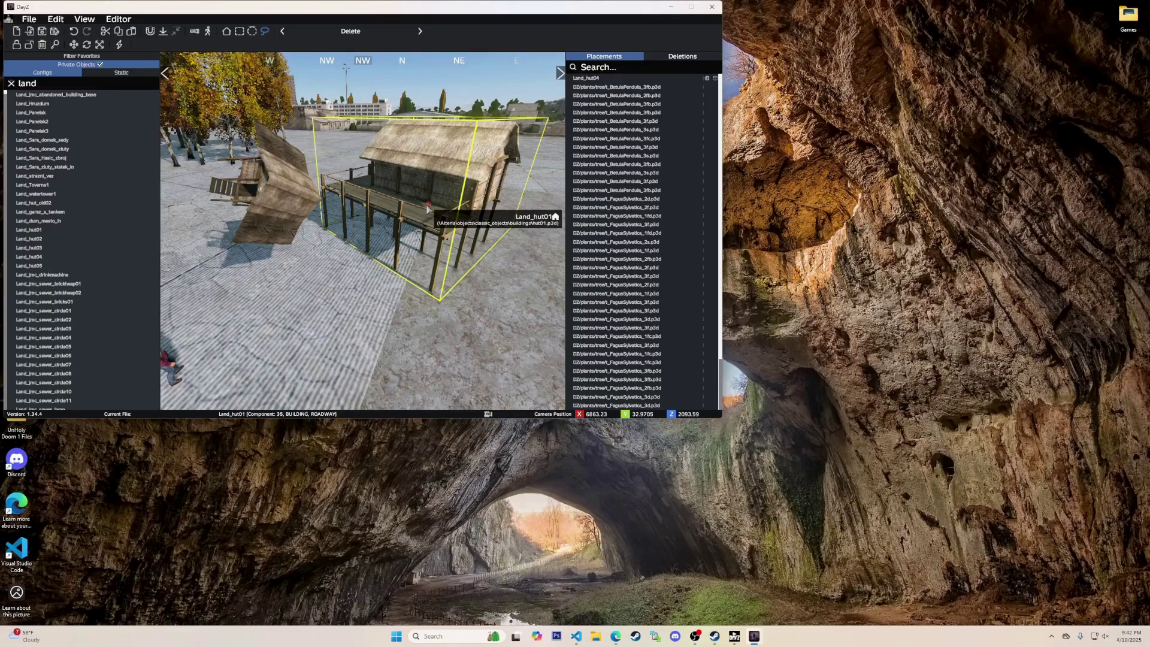
drag(428, 209, 428, 209)
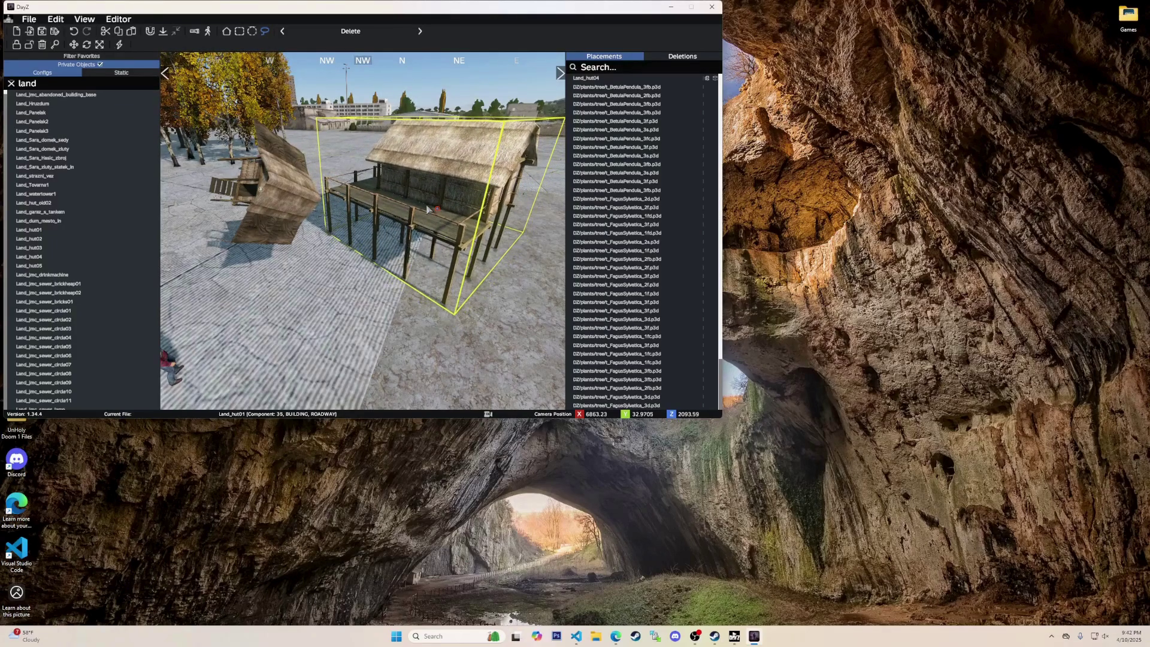
Spin the raised Land_hut01 in both directions until its stairs stand on the side away from the tipped hut
scroll(429, 210, up, 6)
scroll(429, 210, down, 8)
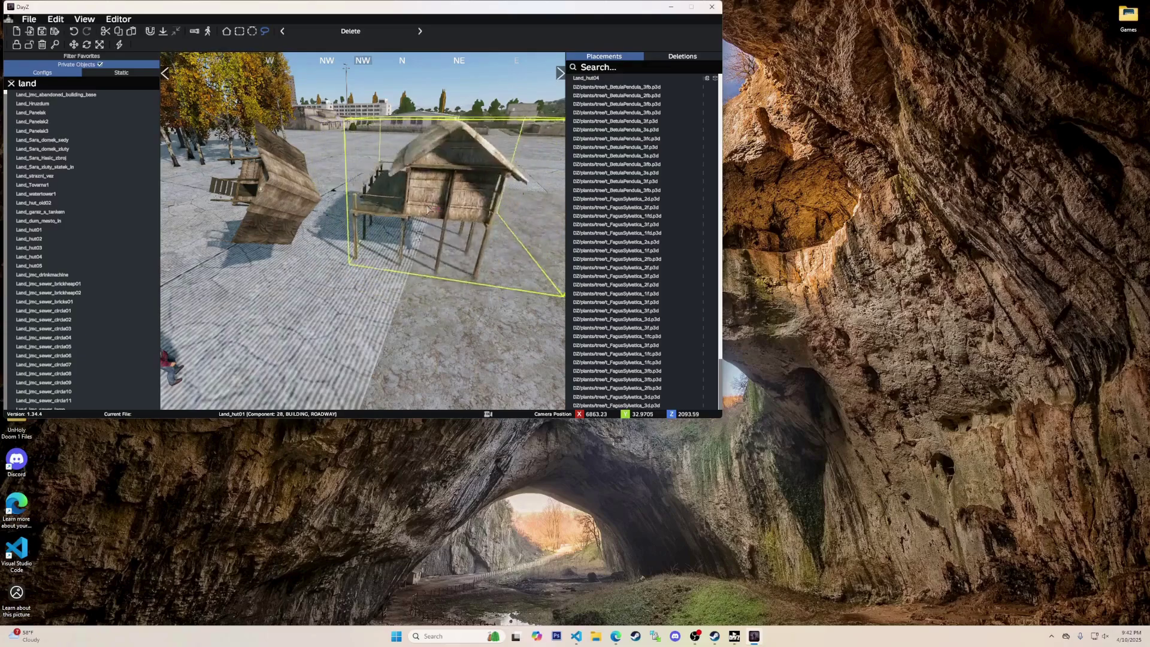
scroll(429, 209, down, 8)
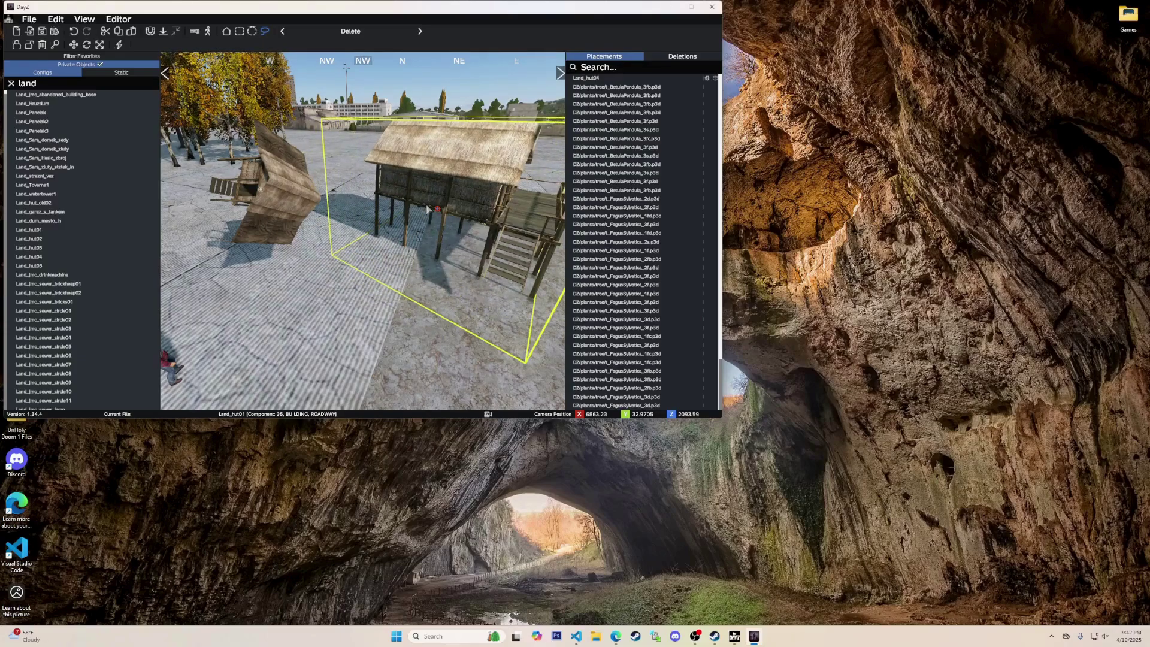
scroll(429, 210, up, 5)
scroll(428, 210, down, 7)
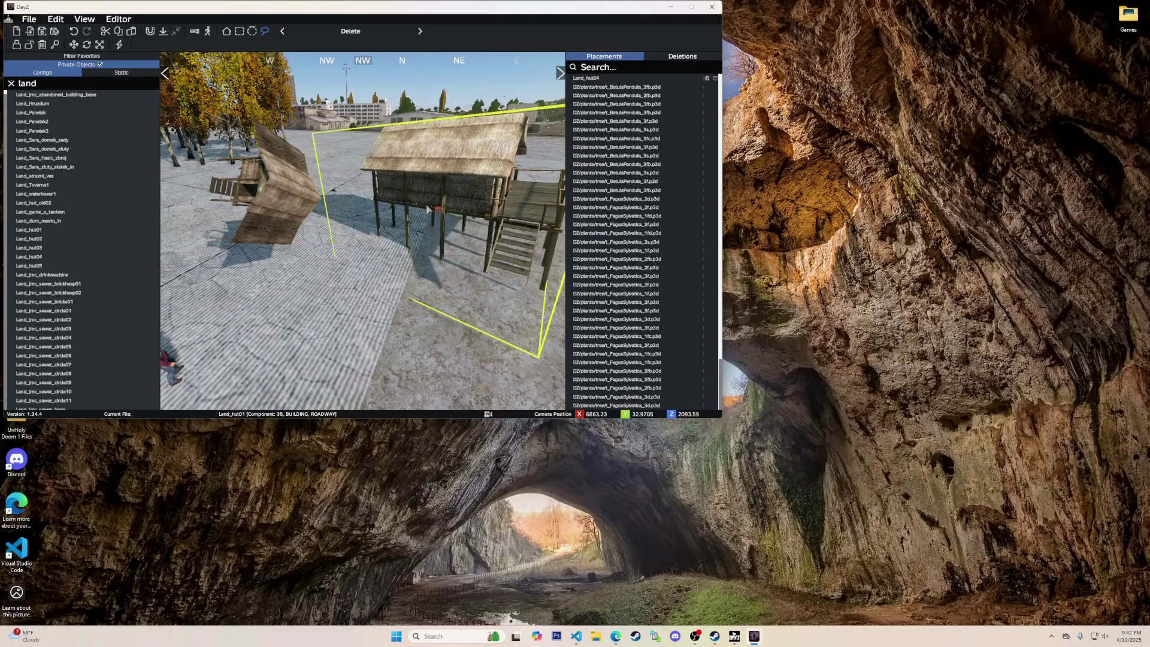
drag(428, 209, 429, 209)
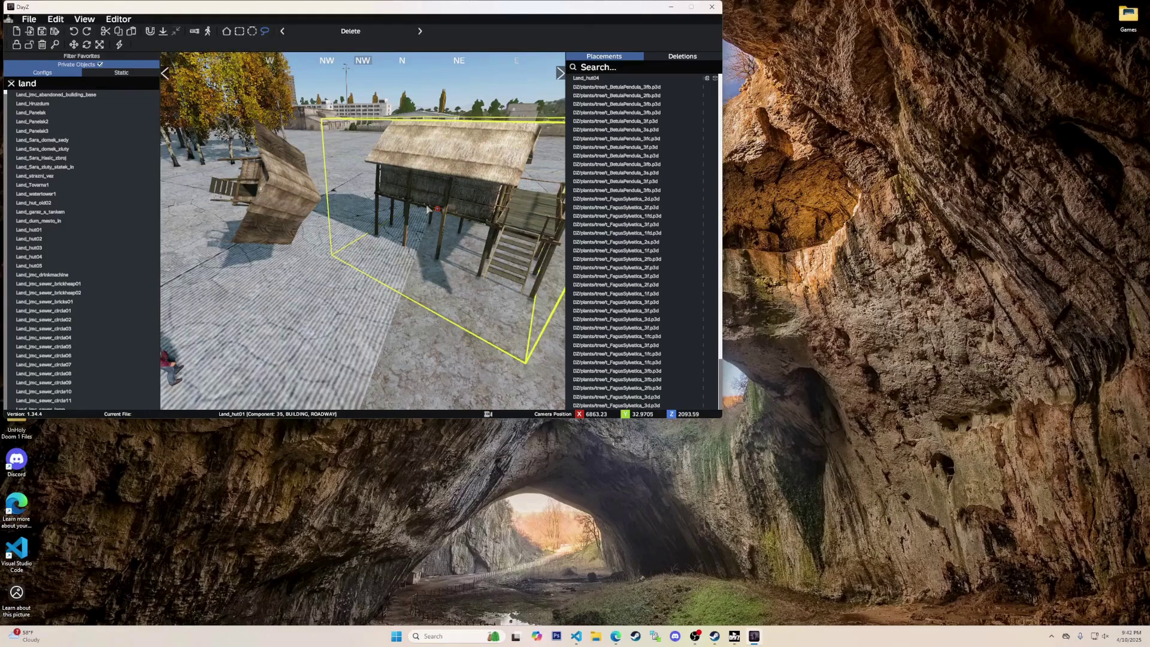
Shift the raised Land_hut01 far across the apron and back, and nudge it towards the tipped hut
key(Up)
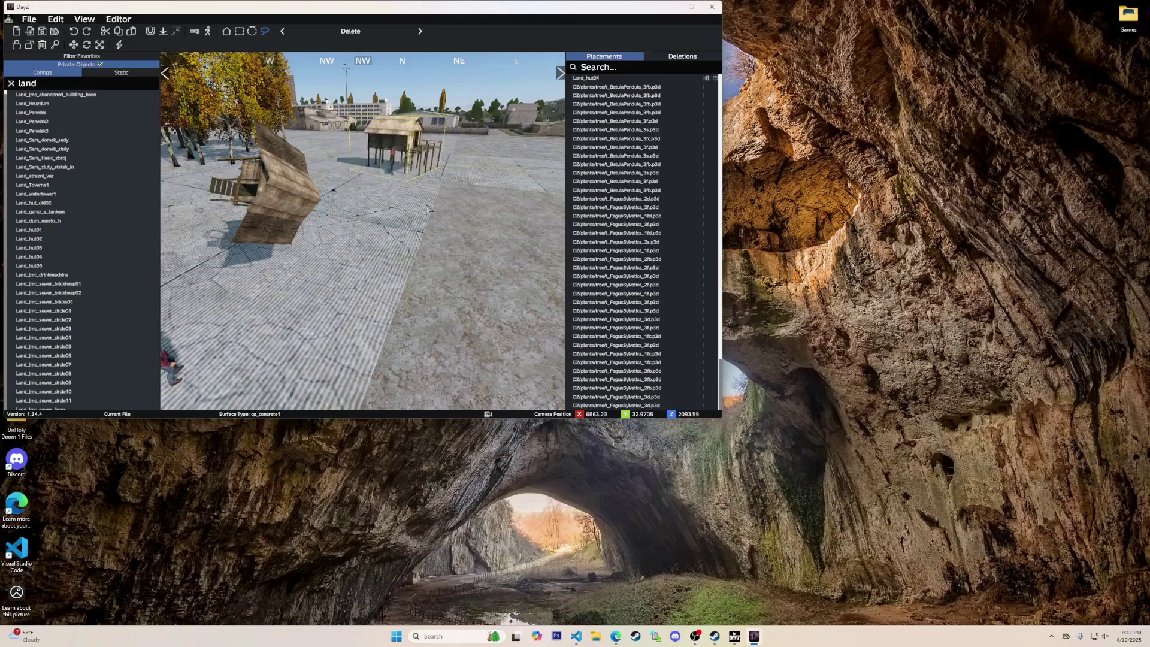
key(Down)
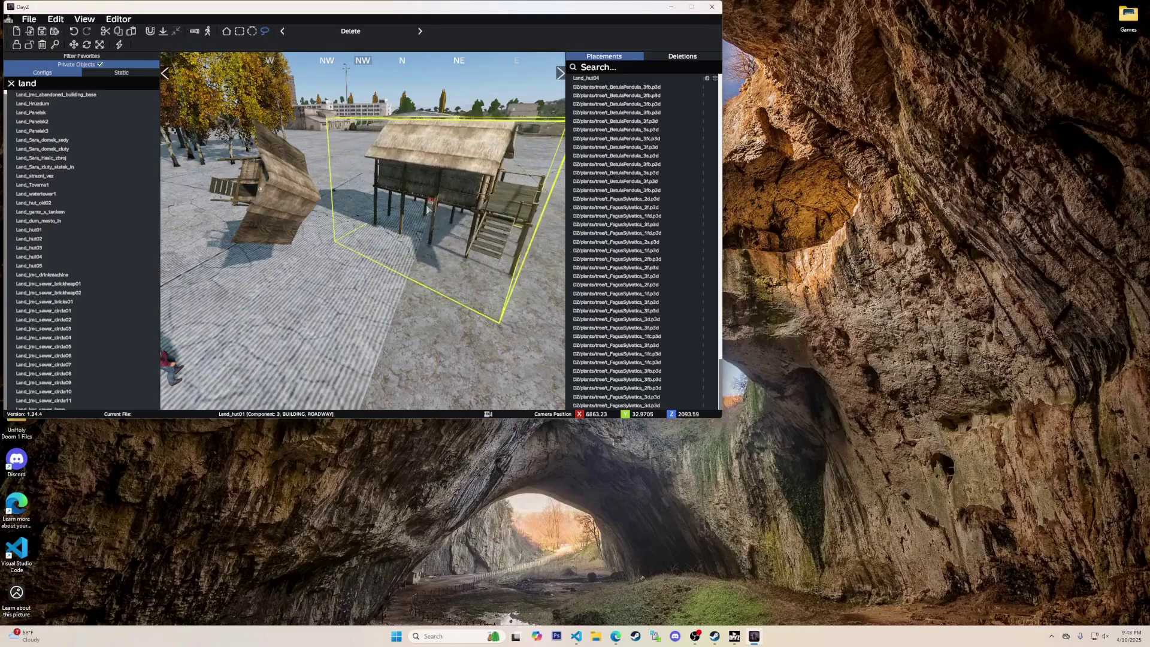
key(Up)
drag(429, 209, 429, 210)
key(Left)
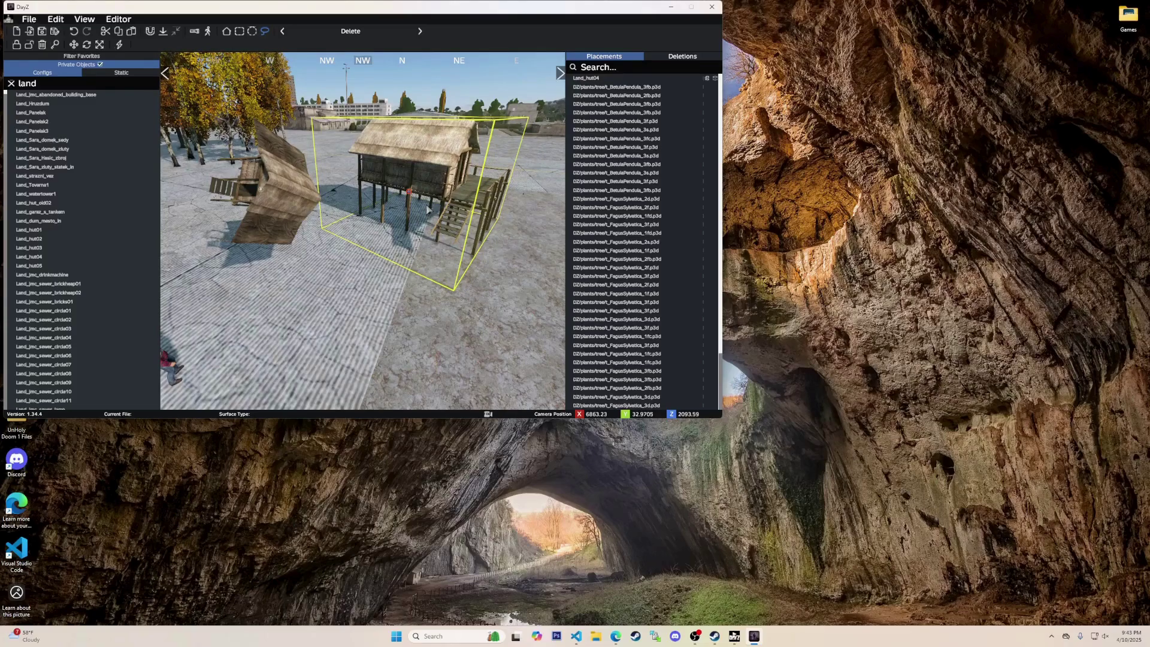
Duplicate the raised Land_hut01 and line the copy up in front of the original so their walkways join
drag(429, 210, 429, 209)
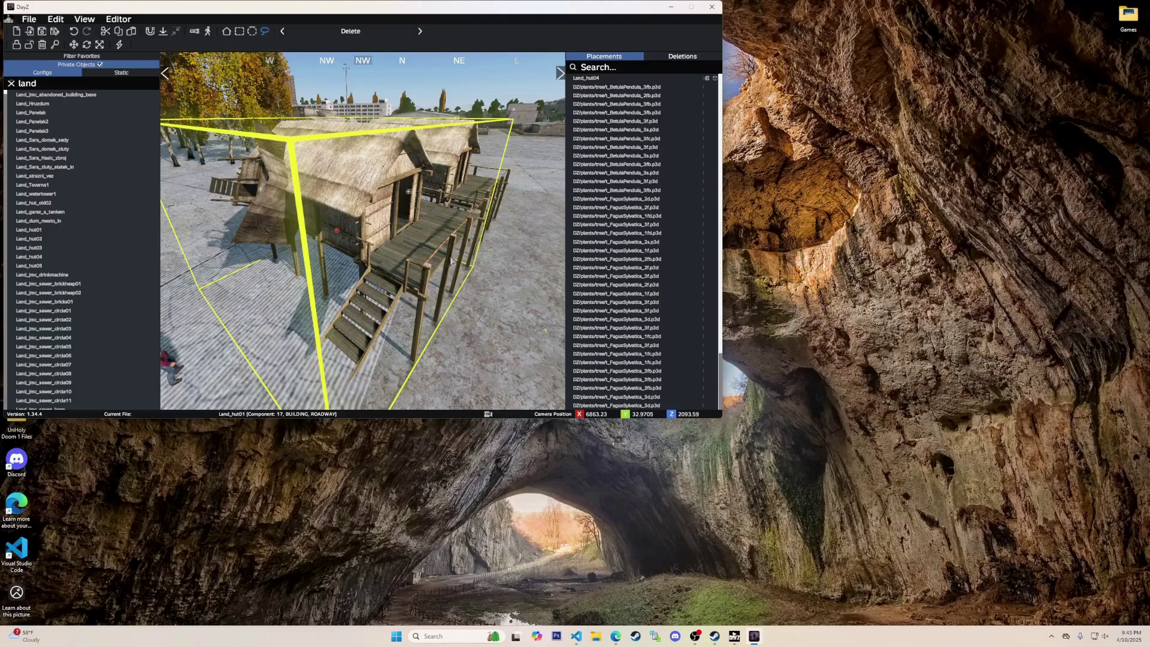
key(d)
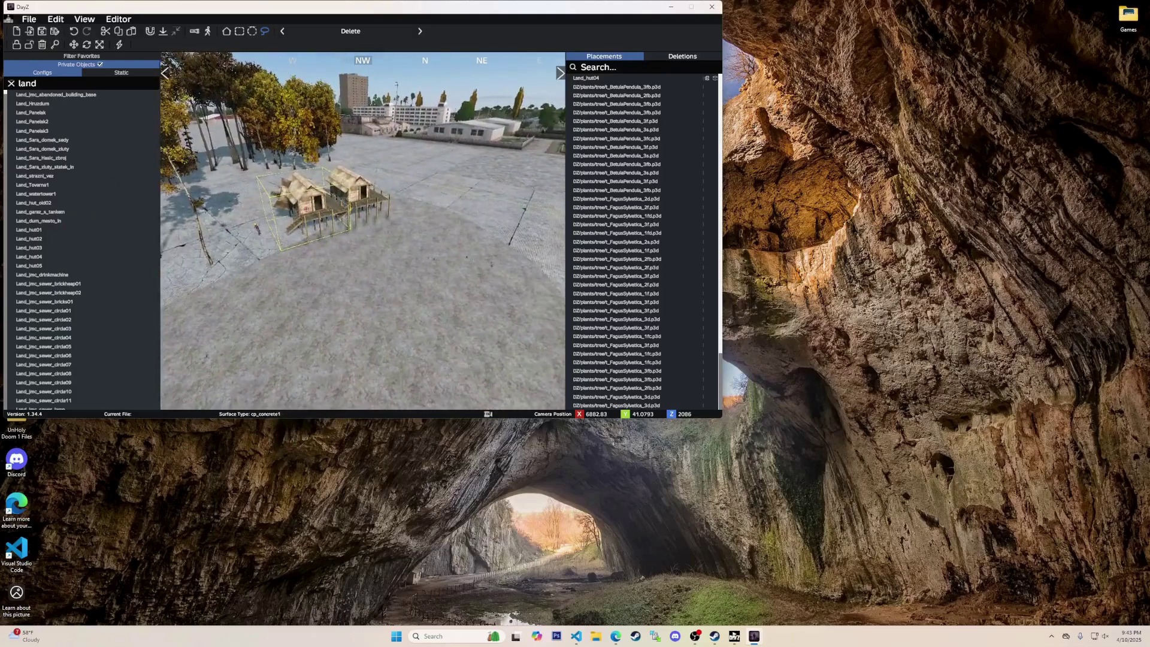
key(w)
right_drag(363, 217, 367, 231)
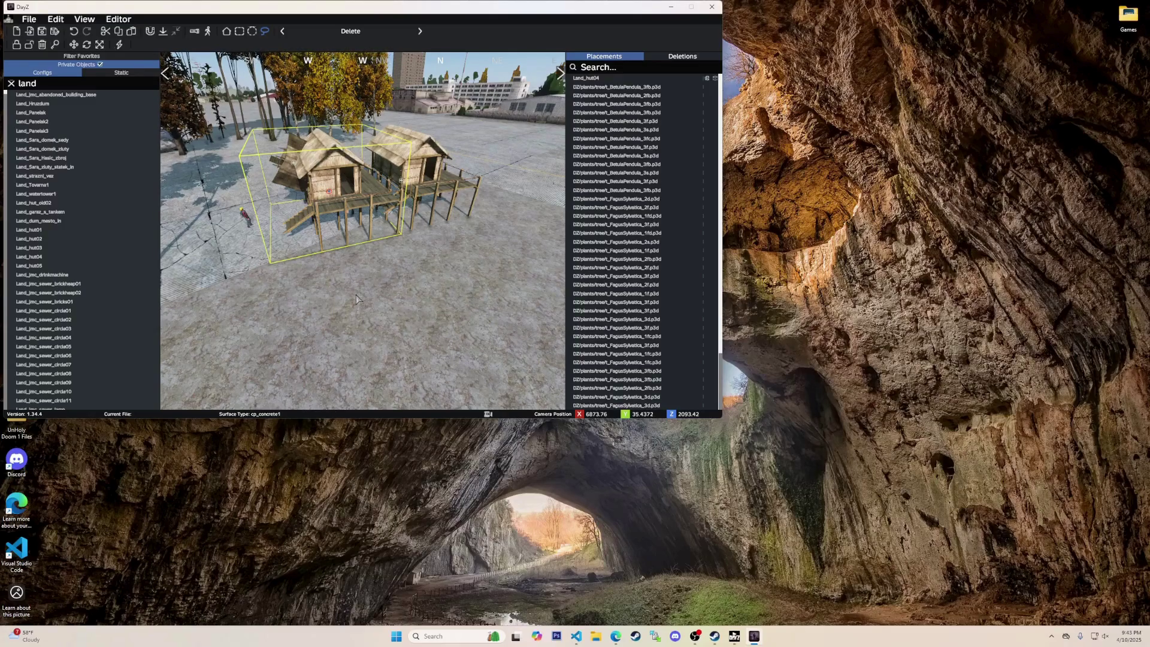
Teleport the survivor character around the apron and onto the roof of the duplicated hut
key(y)
key(y)
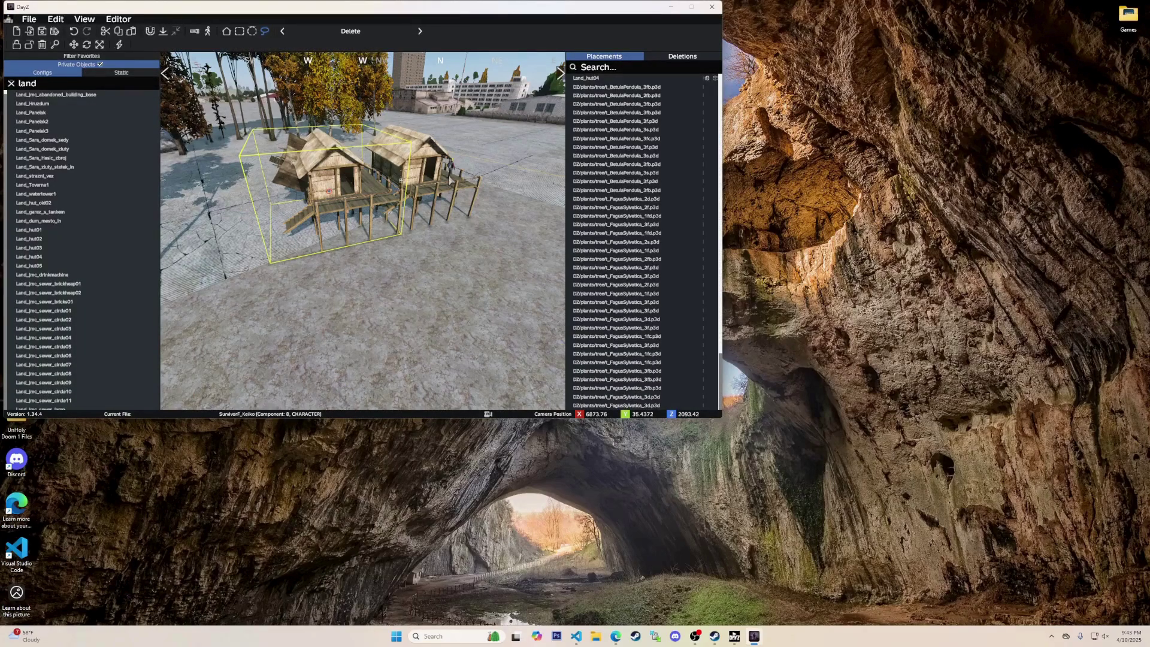
key(t)
key(t)
key(t)
key(t)
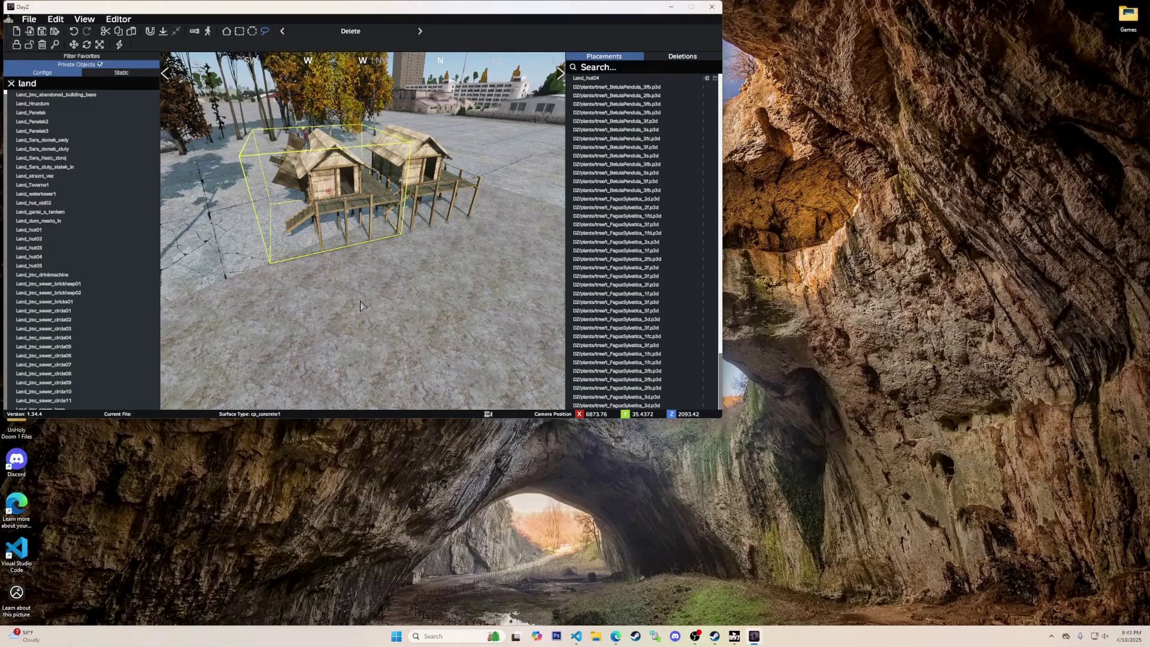
Take control of the survivor on the roof, switch to third-person view and return to the editor
key(x)
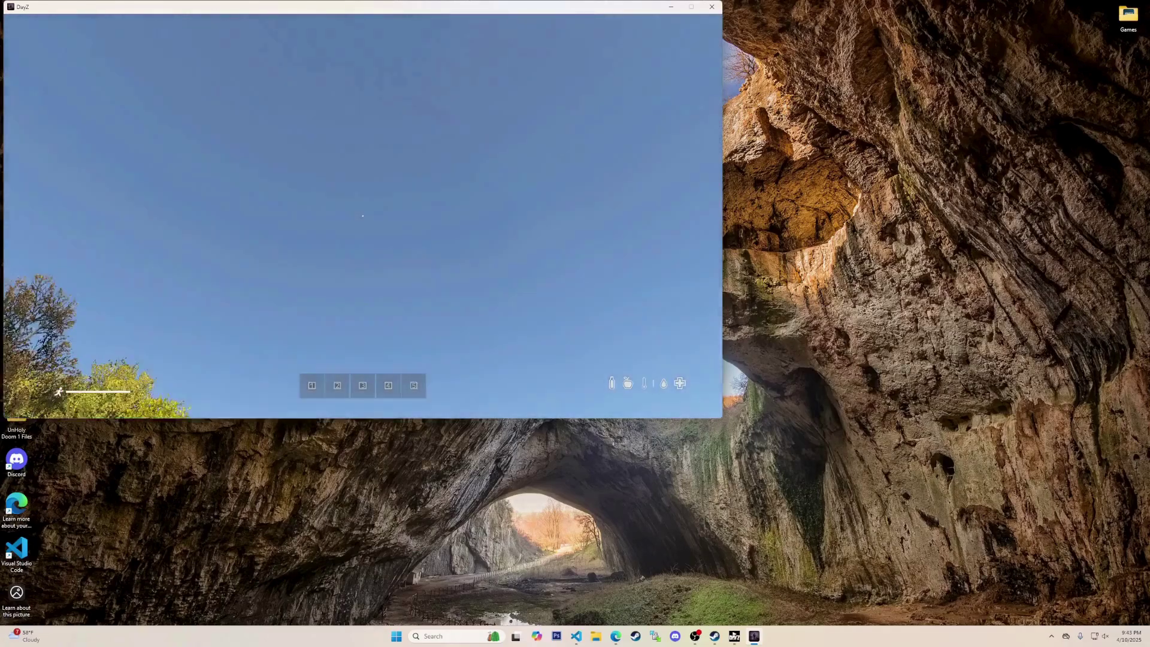
key(v)
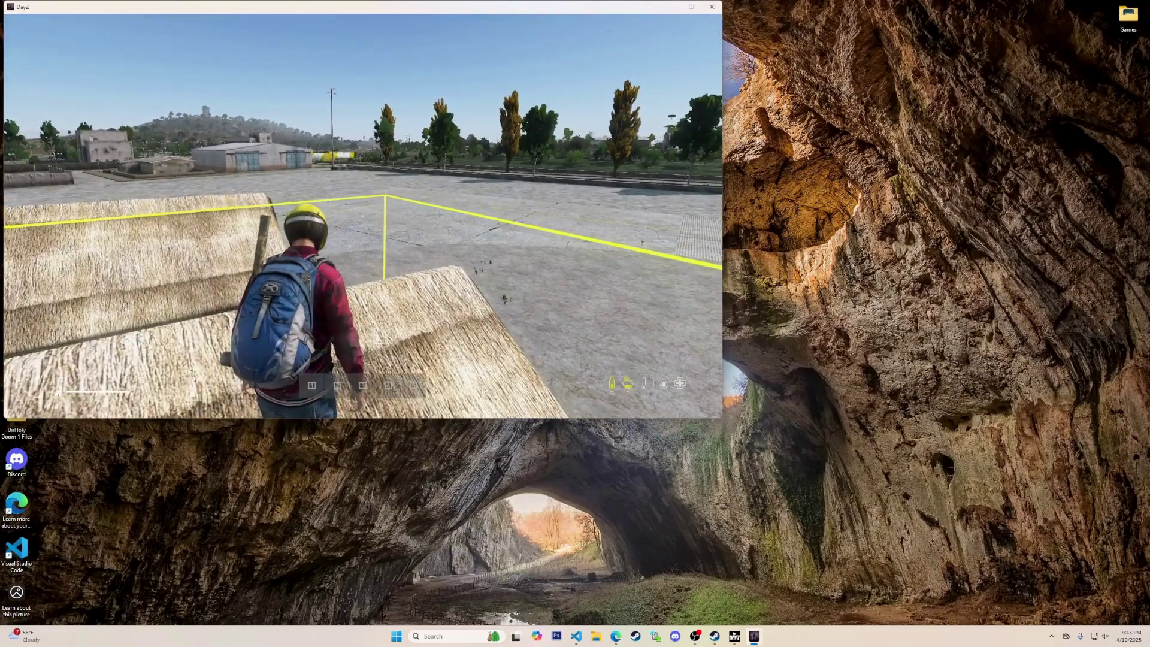
key(F4)
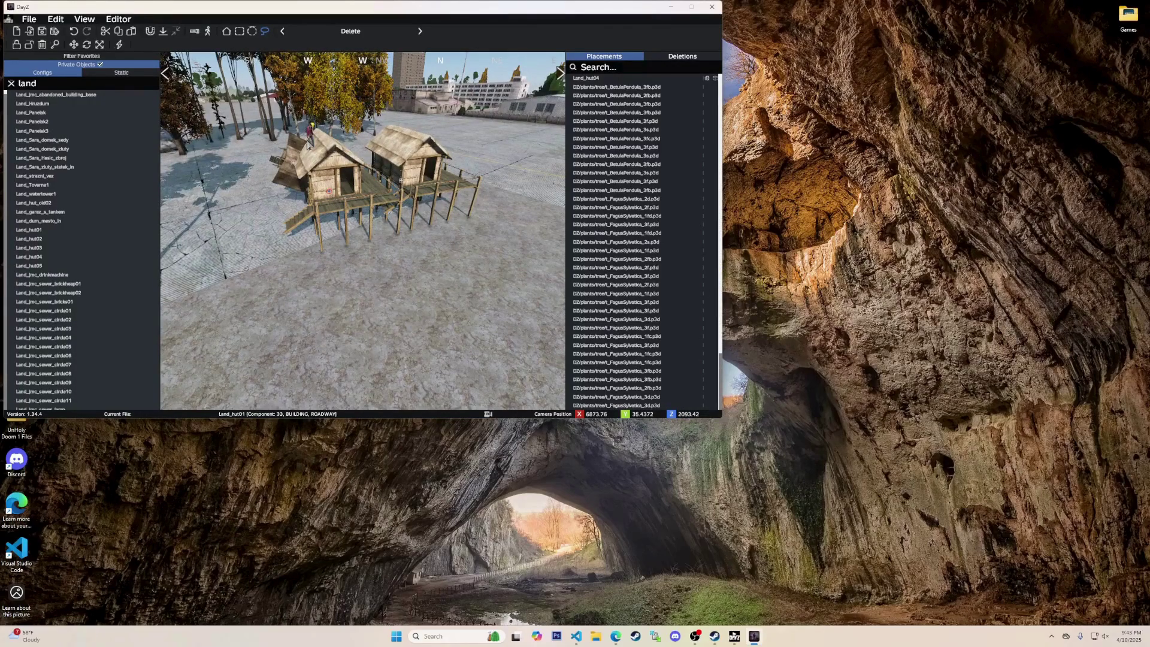
Hide the duplicated Land_hut01 and check the object options in the Placements list while locating its entry
click(329, 199)
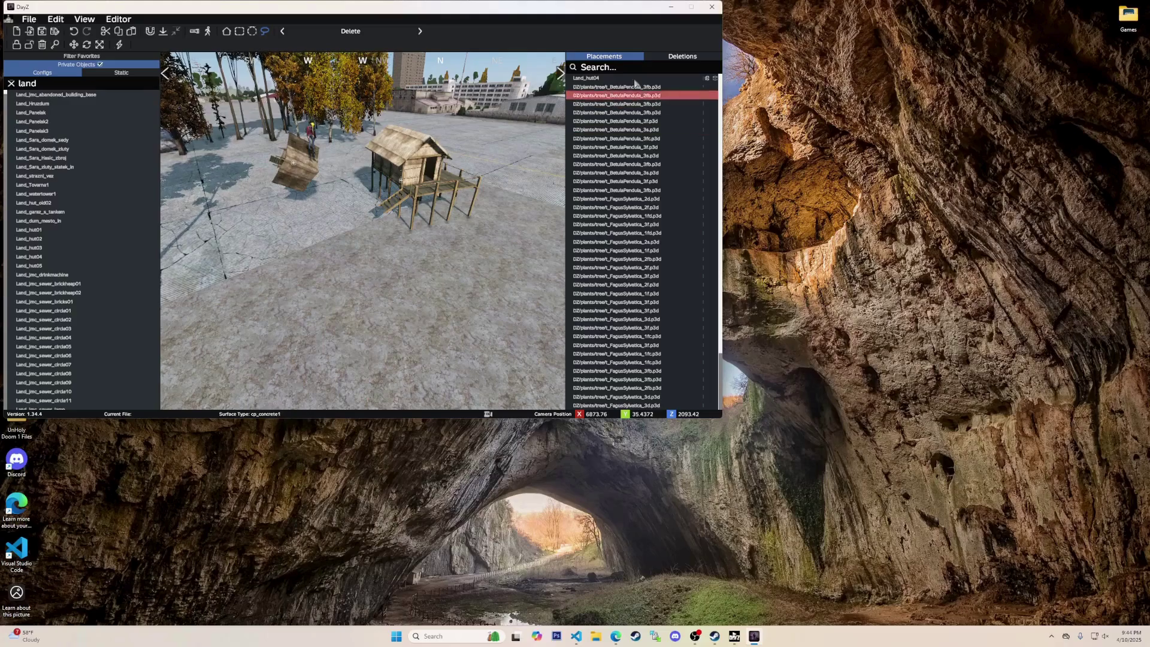
click(676, 77)
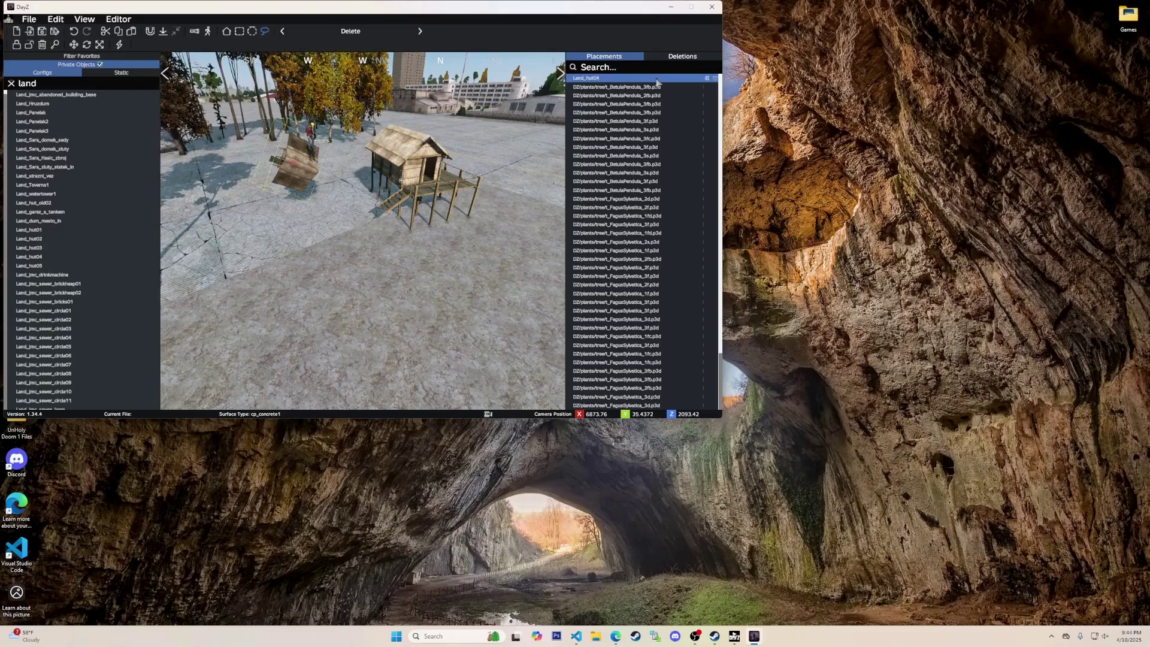
right_click(657, 80)
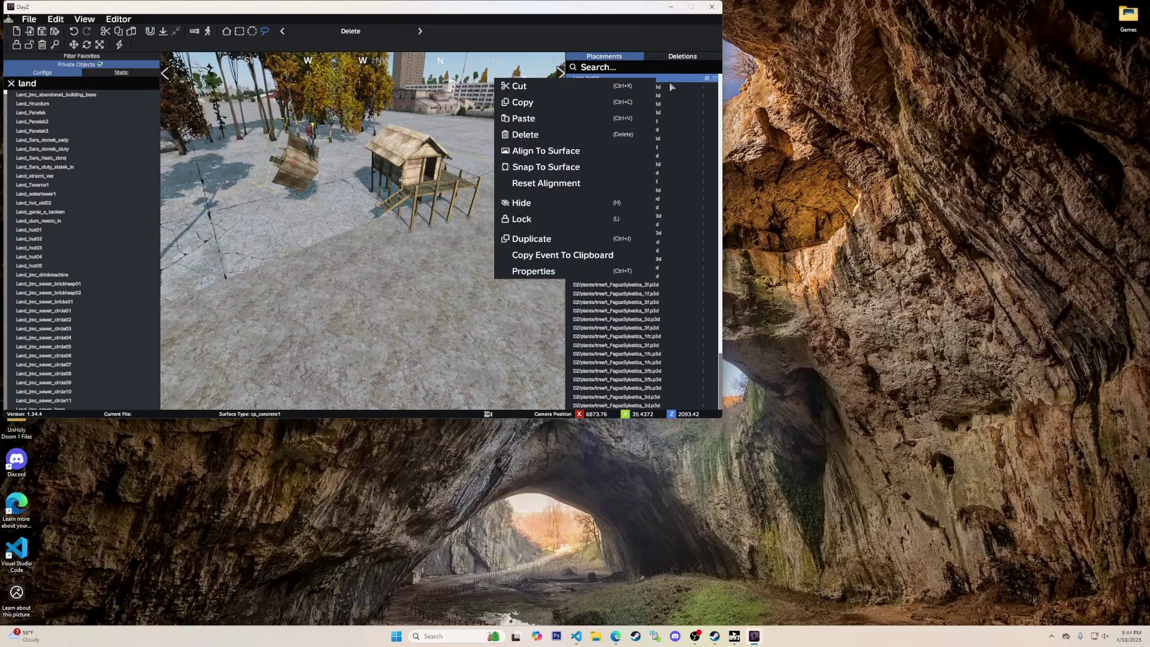
right_click(671, 84)
scroll(719, 108, down, 2)
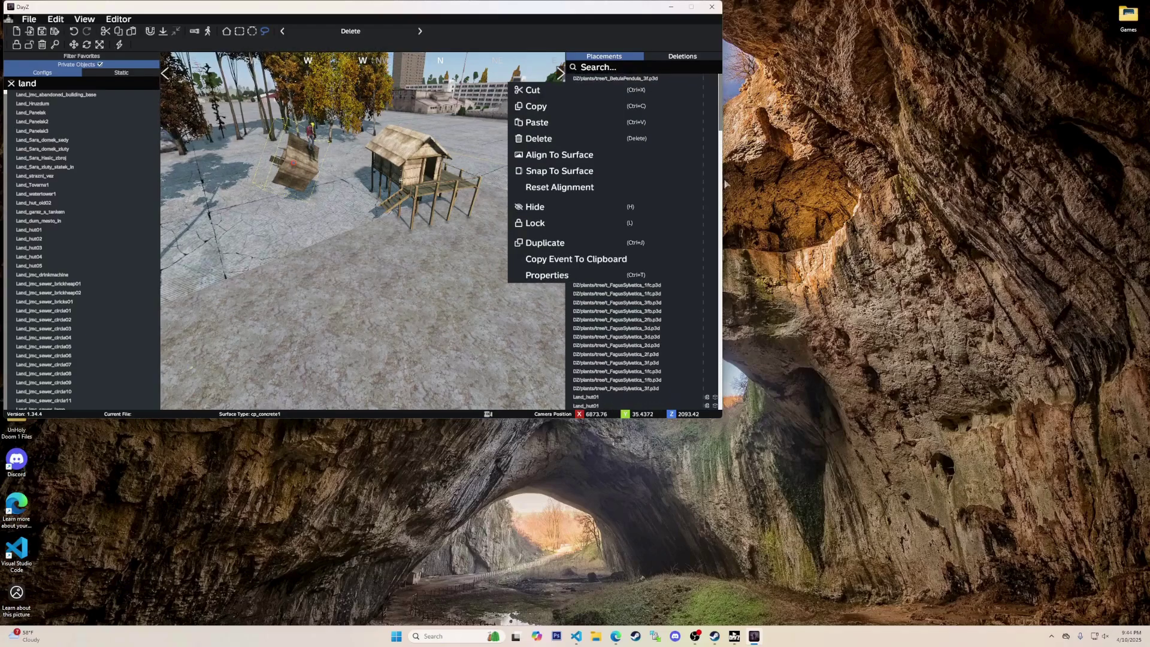
Show the hidden Land_hut01 again through its entry in the Placements list and clear the selection
right_click(590, 406)
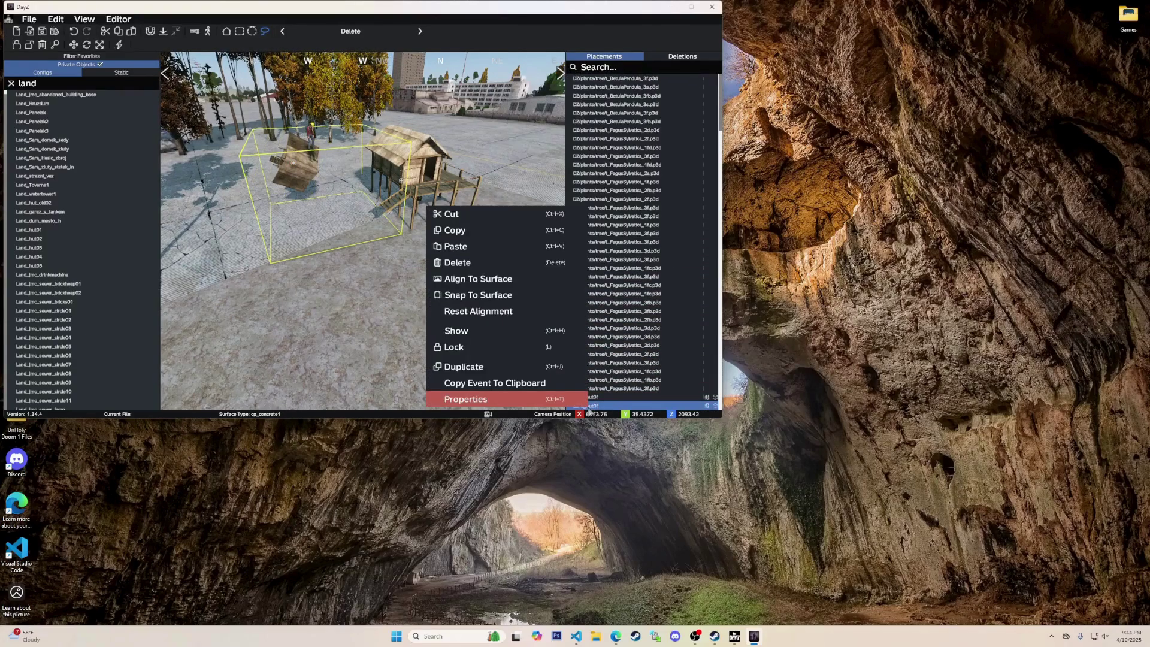
click(469, 333)
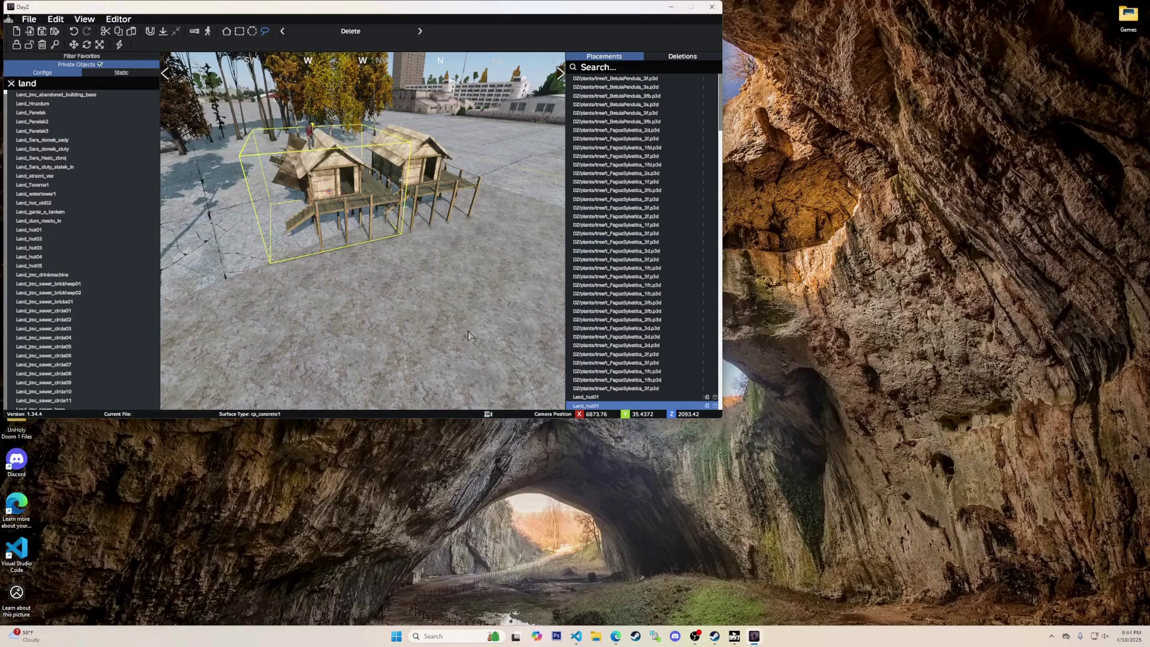
click(362, 303)
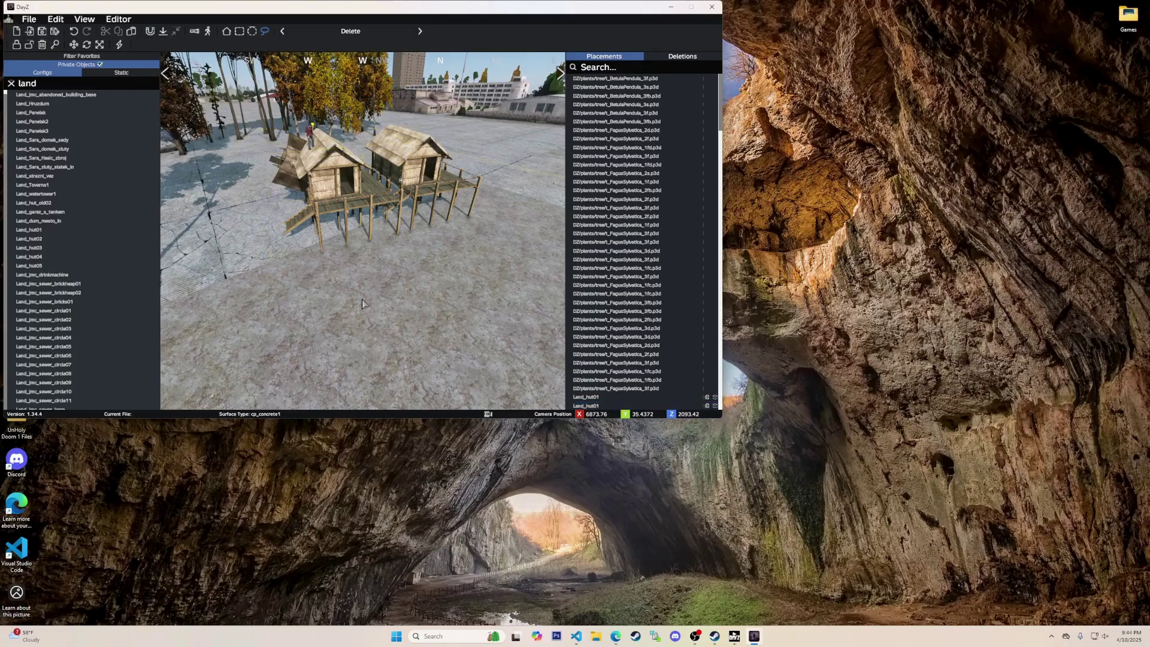
Hide the editor's side panels to view the scene full width and bring the panels back
key(y)
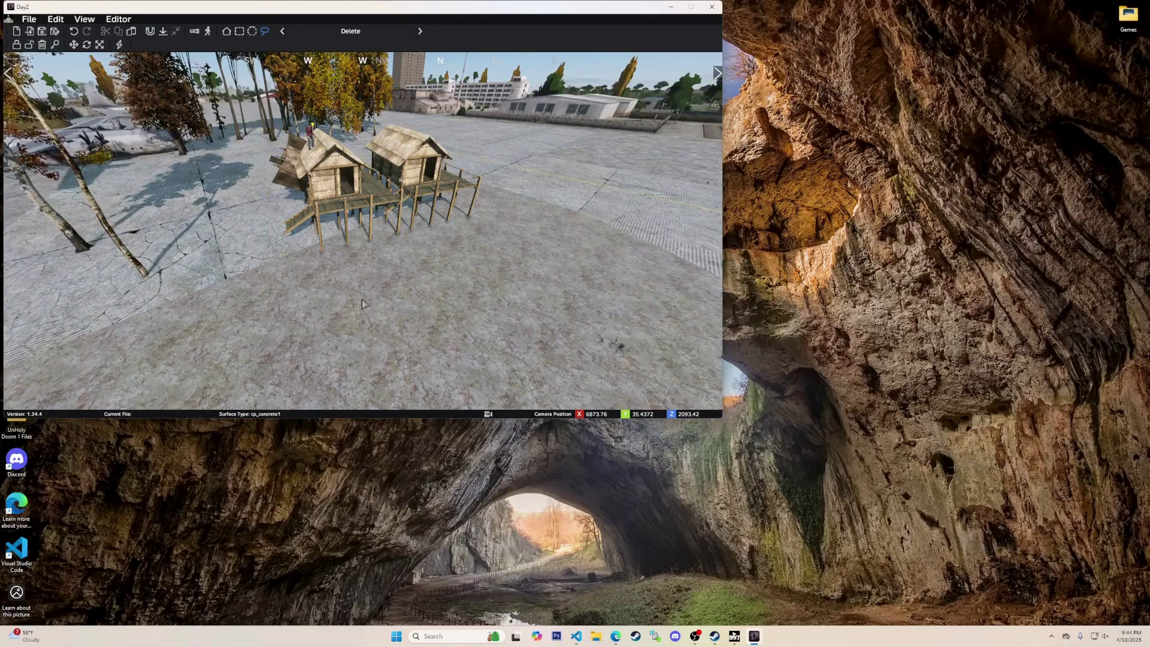
key(y)
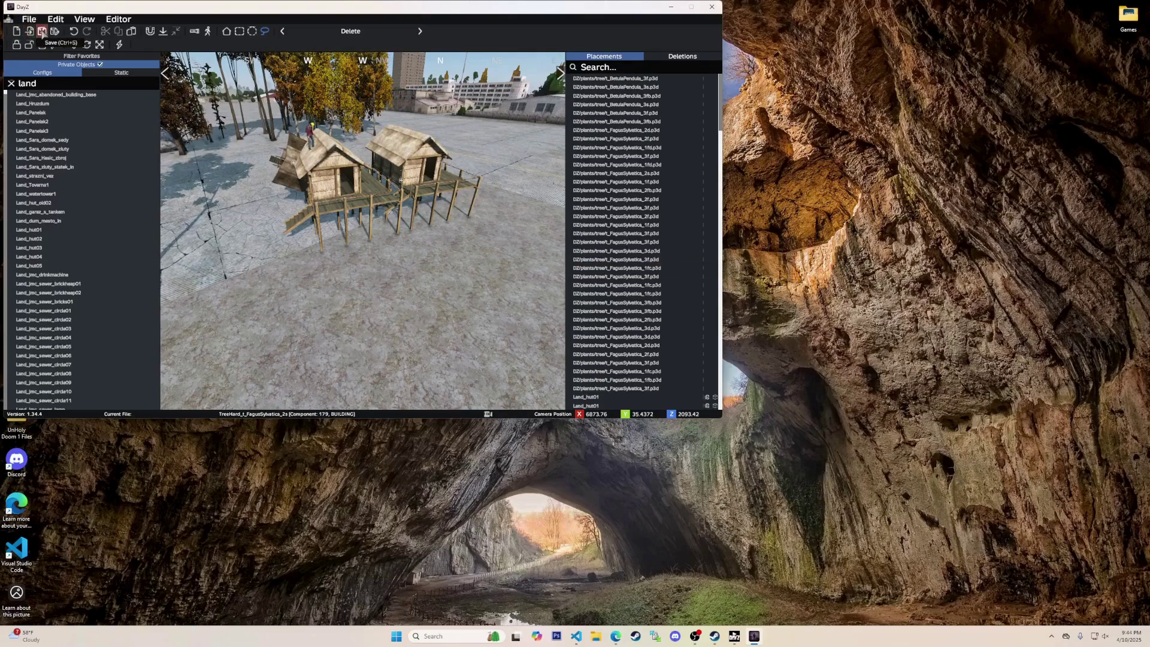
Save the current map edits as a DayZ Editor file named save in the $saves: Editor directory
click(42, 32)
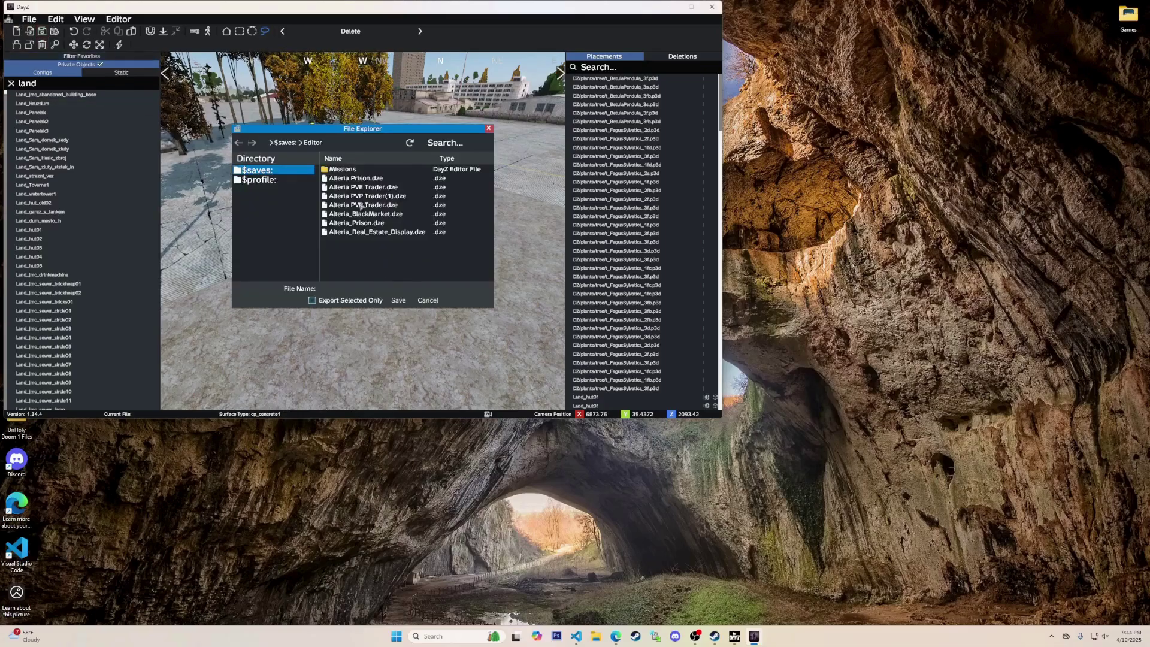
click(368, 288)
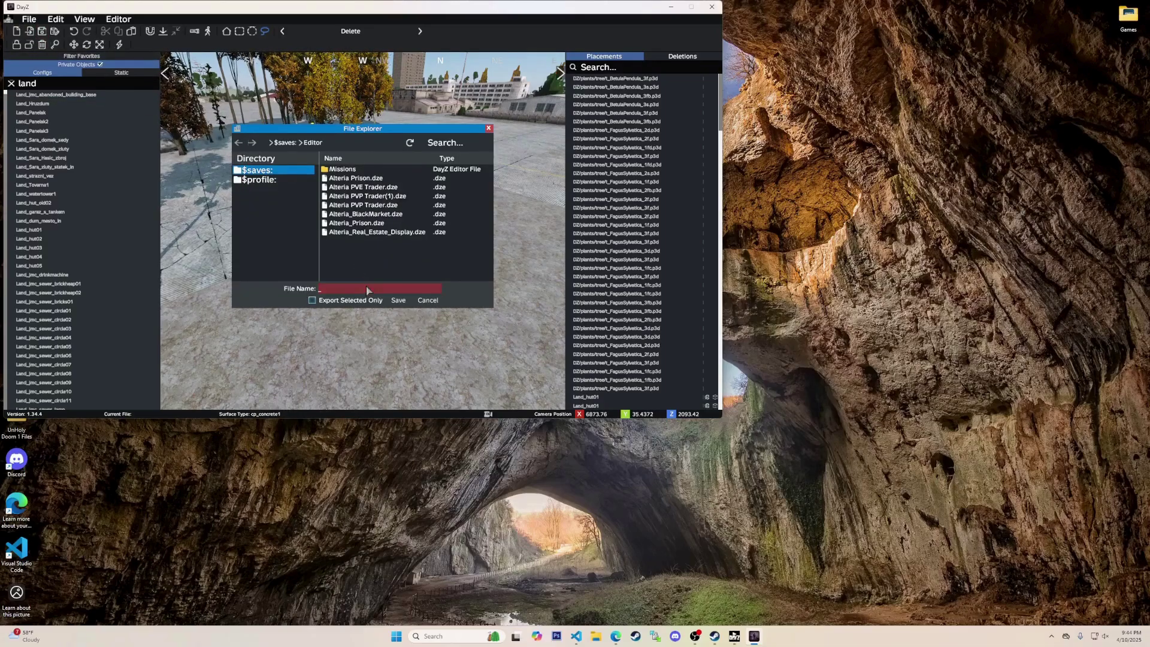
text(sgasgj;a)
key(BackSpace)
key(BackSpace)
key(BackSpace)
key(BackSpace)
key(BackSpace)
key(BackSpace)
text(save)
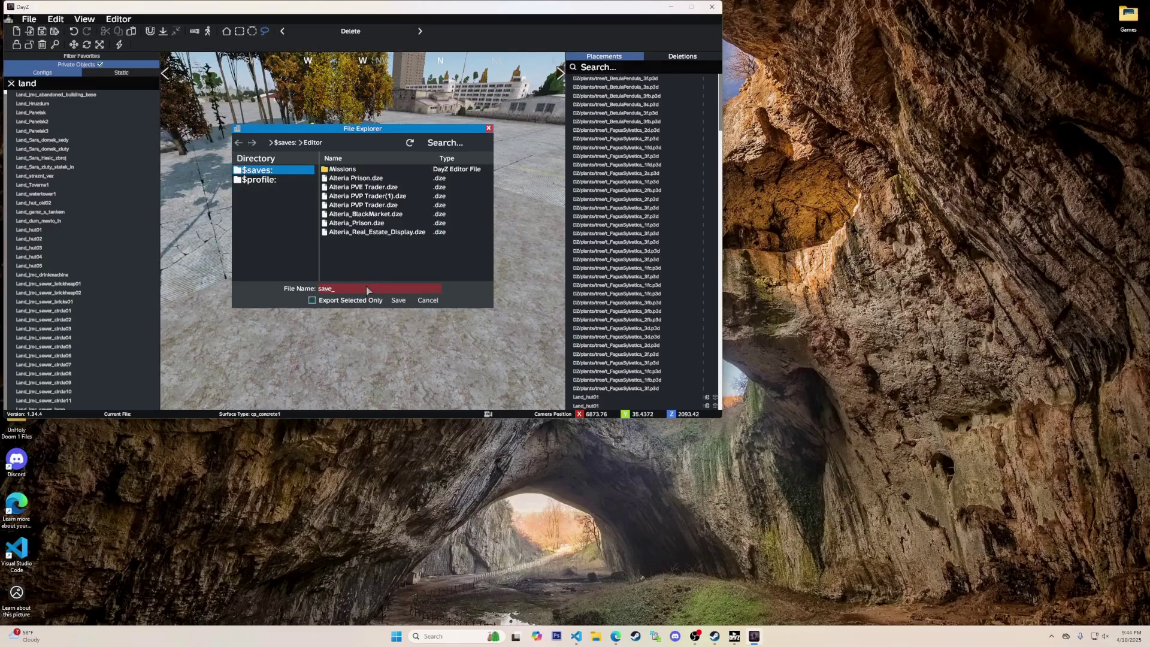
click(401, 300)
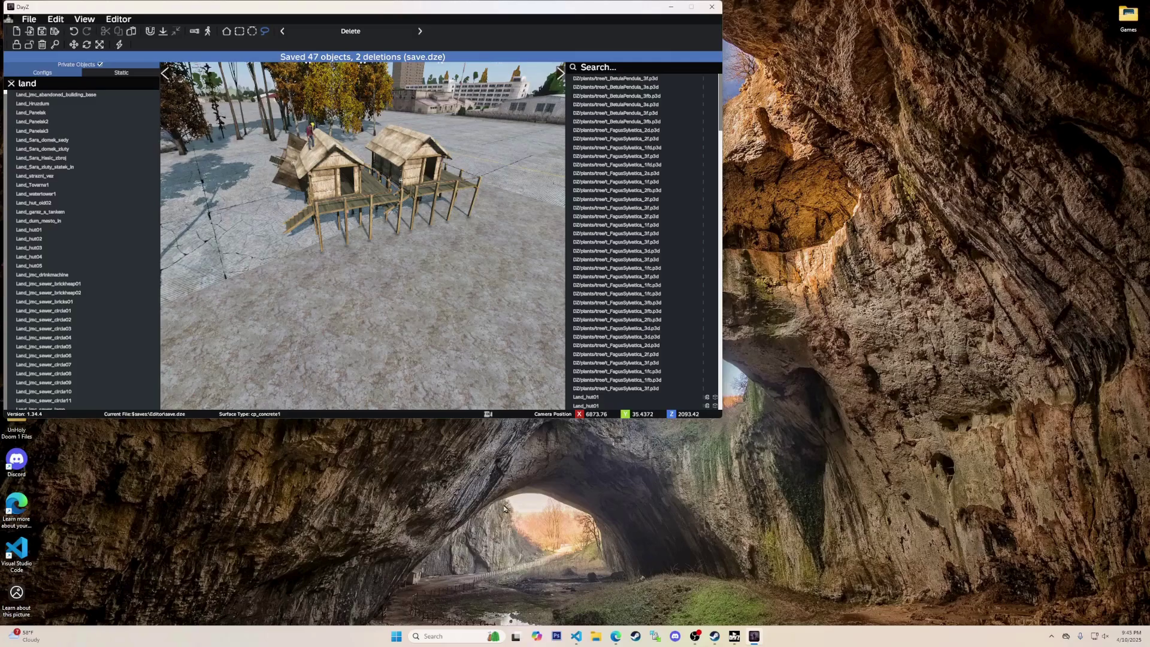
Switch to File Explorer and open the Documents\DayZ\Editor folder to locate save.dze
key(super)
mouse_move(620, 640)
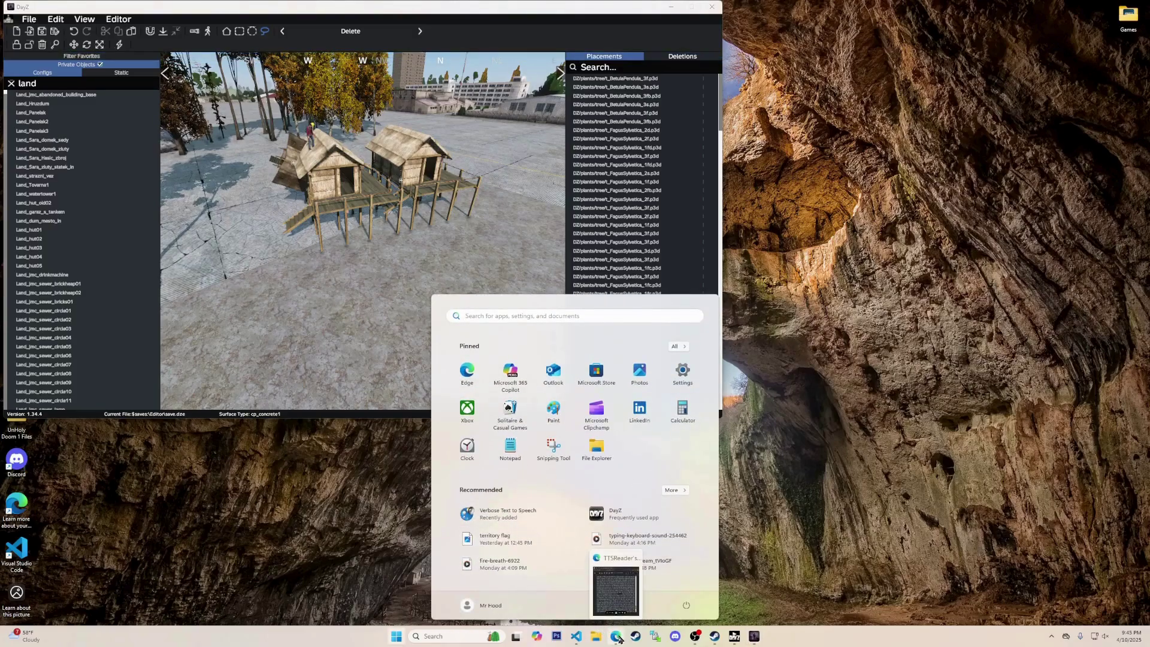
click(595, 641)
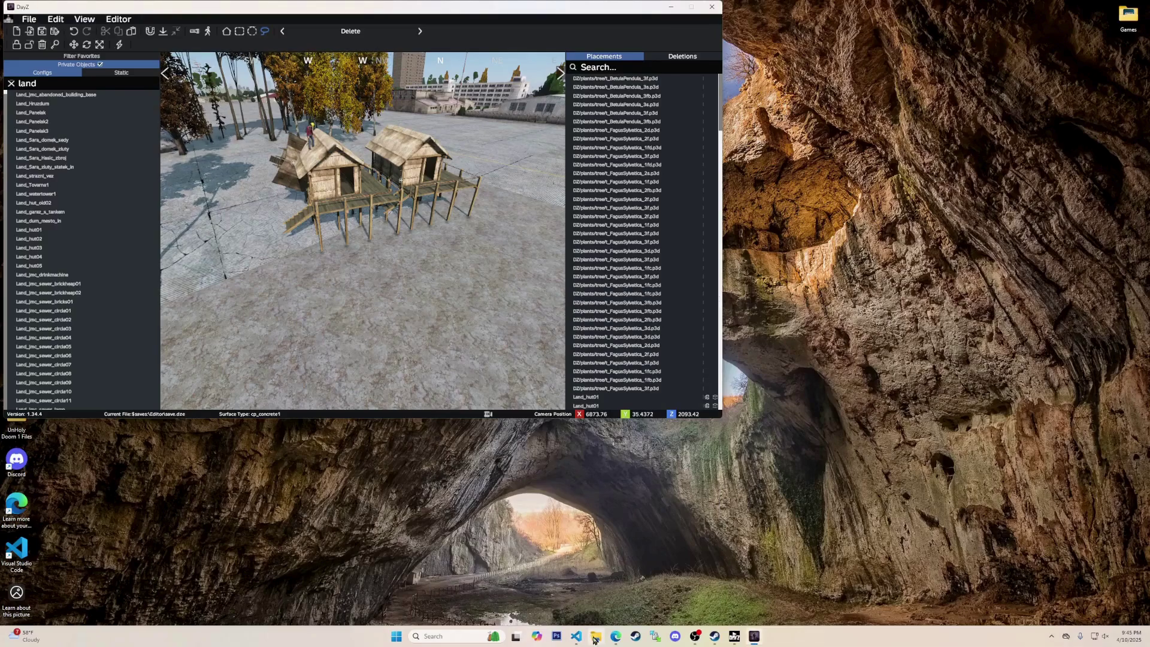
click(596, 637)
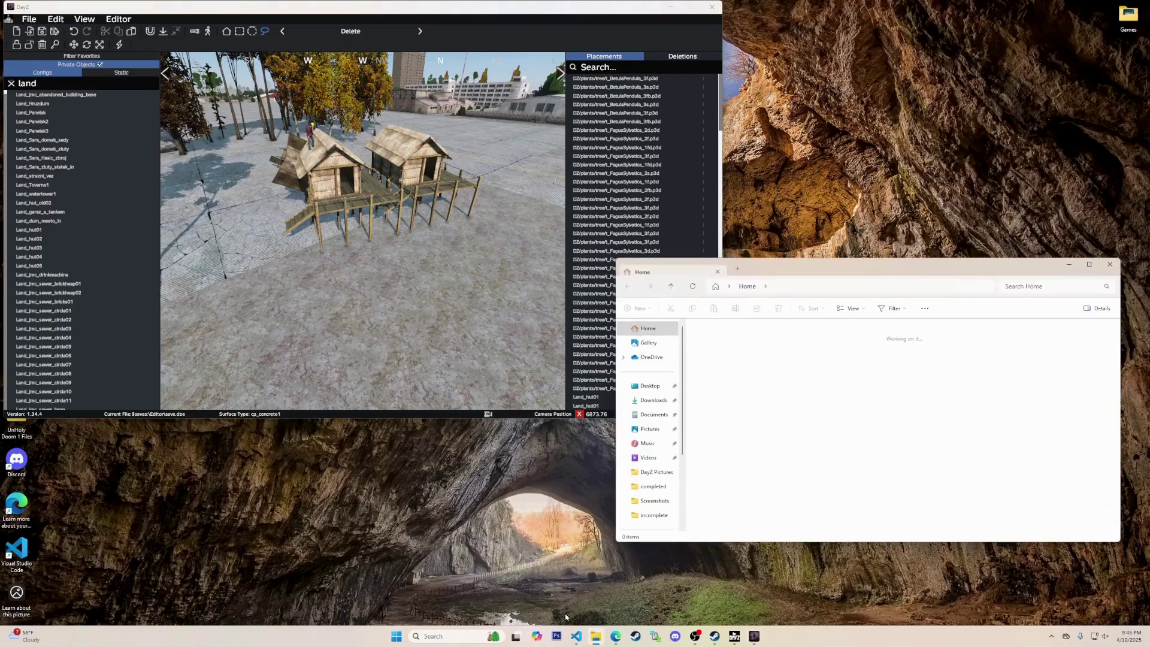
scroll(648, 513, down, 2)
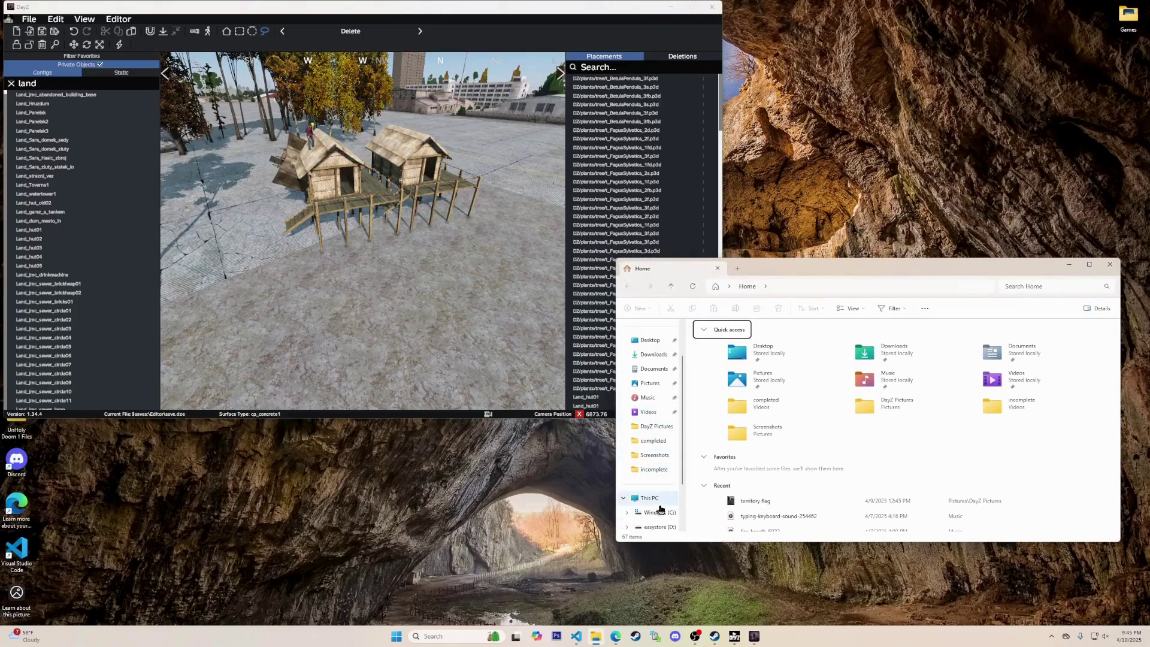
click(655, 484)
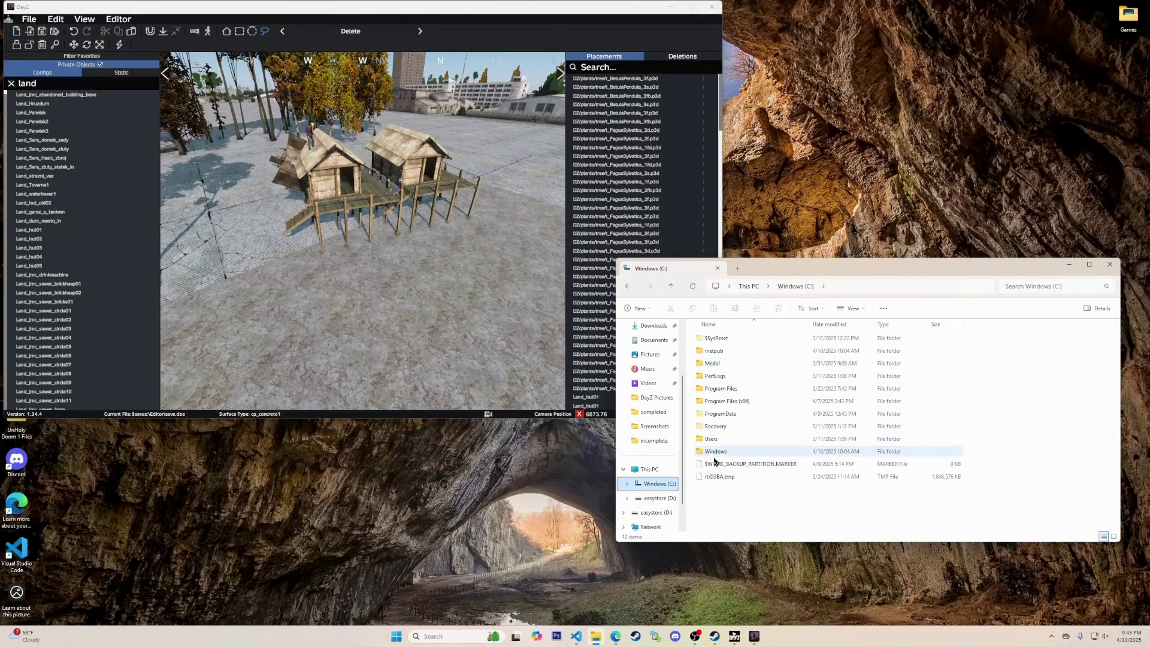
click(655, 340)
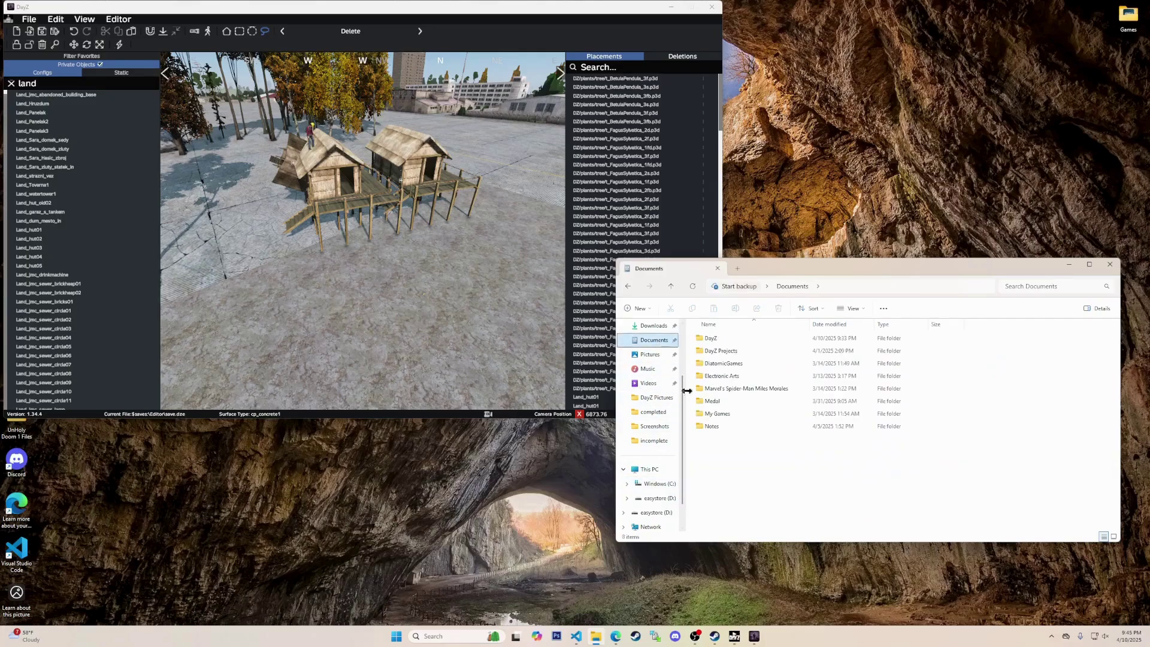
double_click(720, 341)
double_click(714, 351)
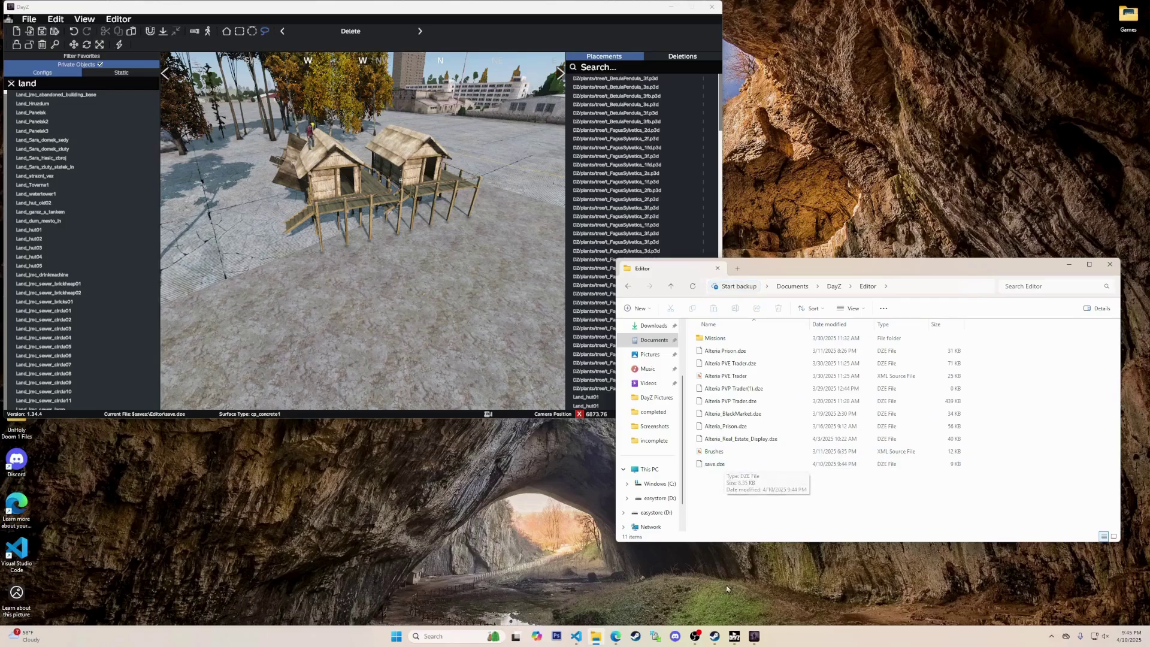
Switch to WinSCP and move the remote side up from EditorFiles to the Alteria server's root folder
click(656, 638)
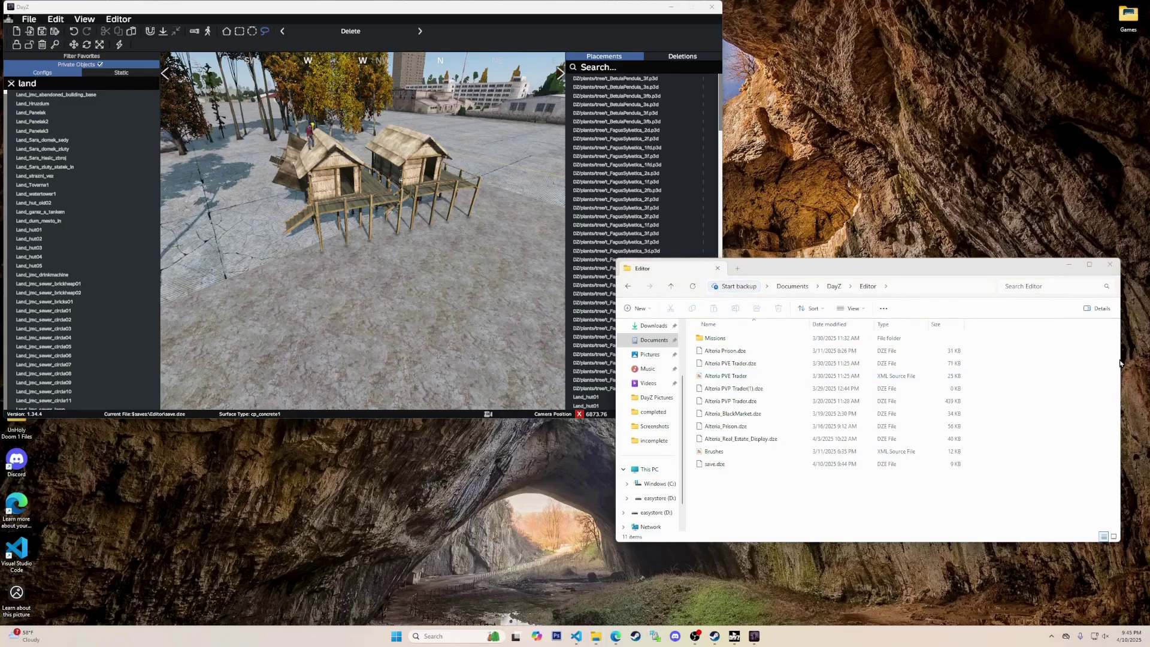
click(808, 356)
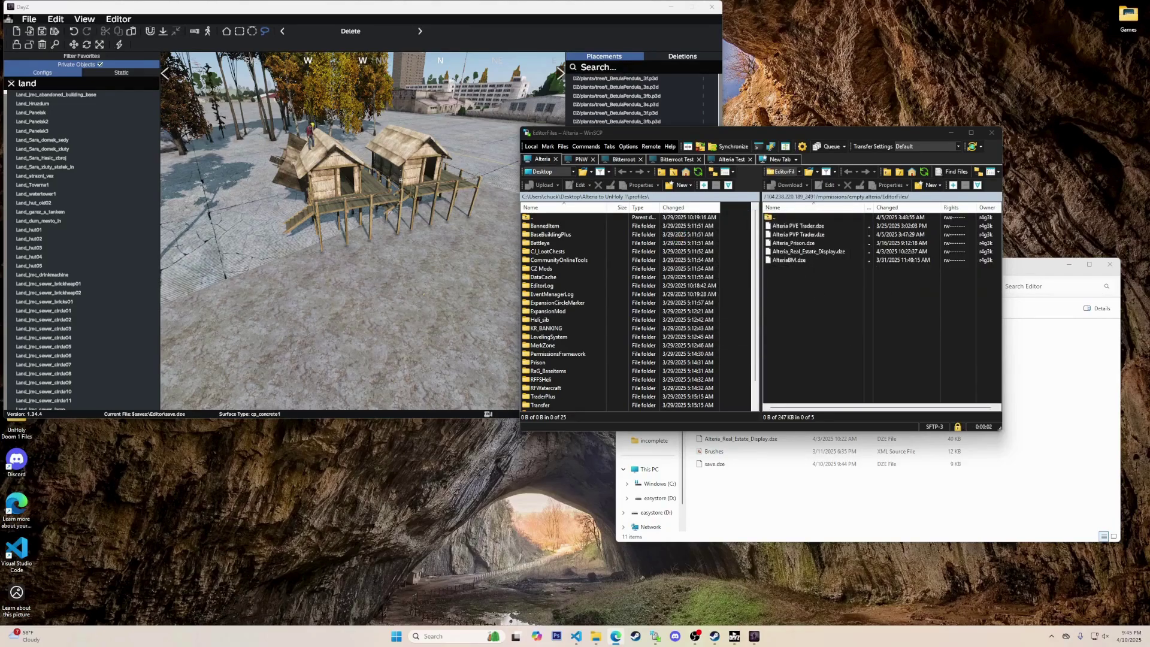
double_click(775, 217)
double_click(783, 218)
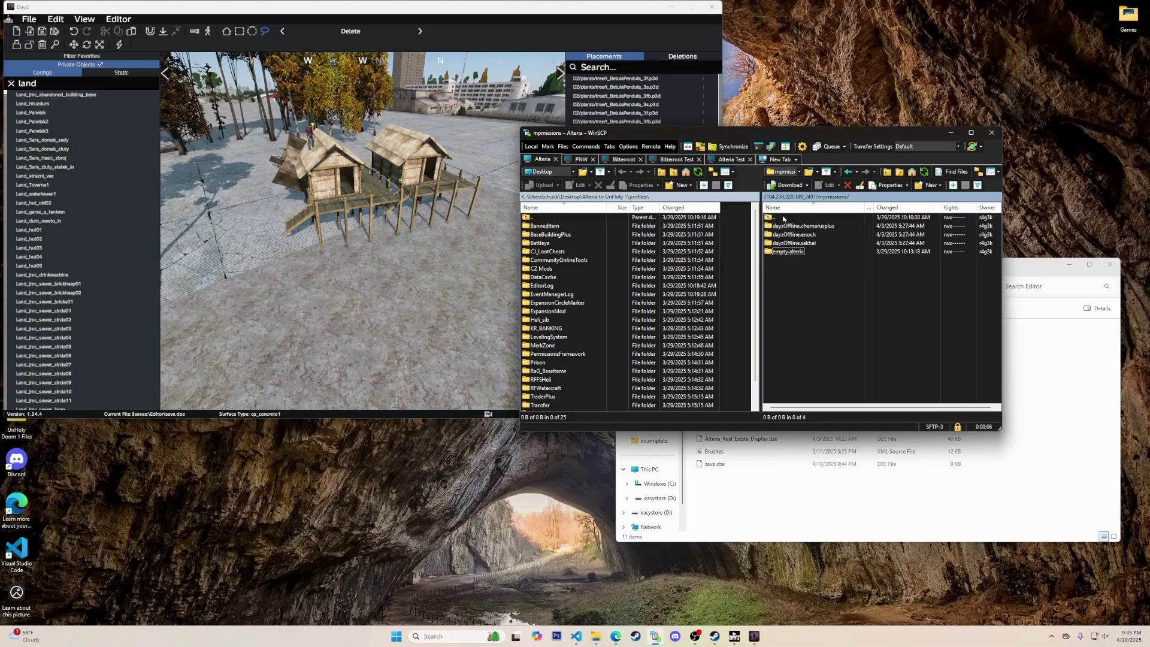
double_click(783, 218)
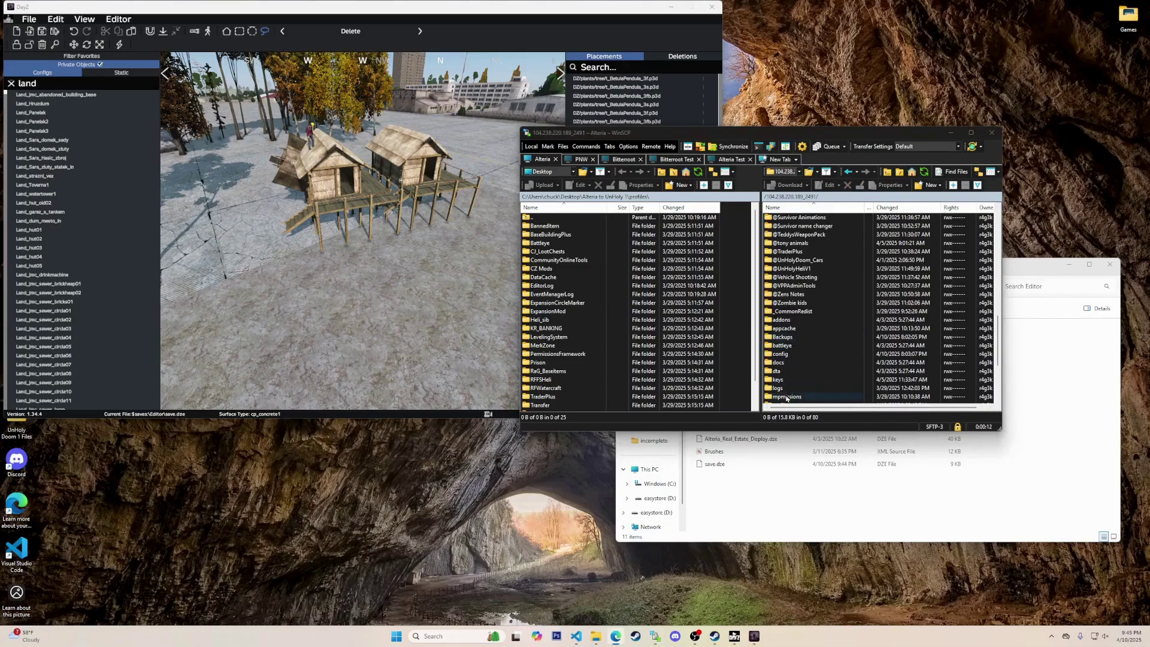
Open the server's mpmissions/empty.alteria/EditorFiles folder, where the server's .dze files are kept
click(808, 398)
double_click(809, 398)
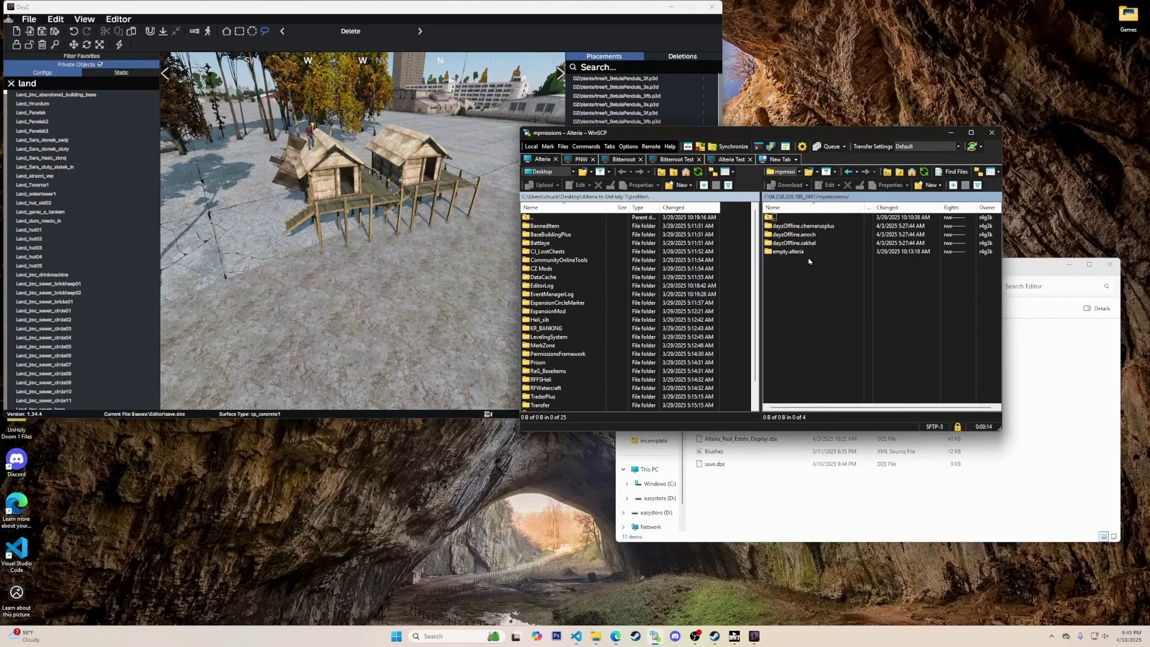
double_click(788, 252)
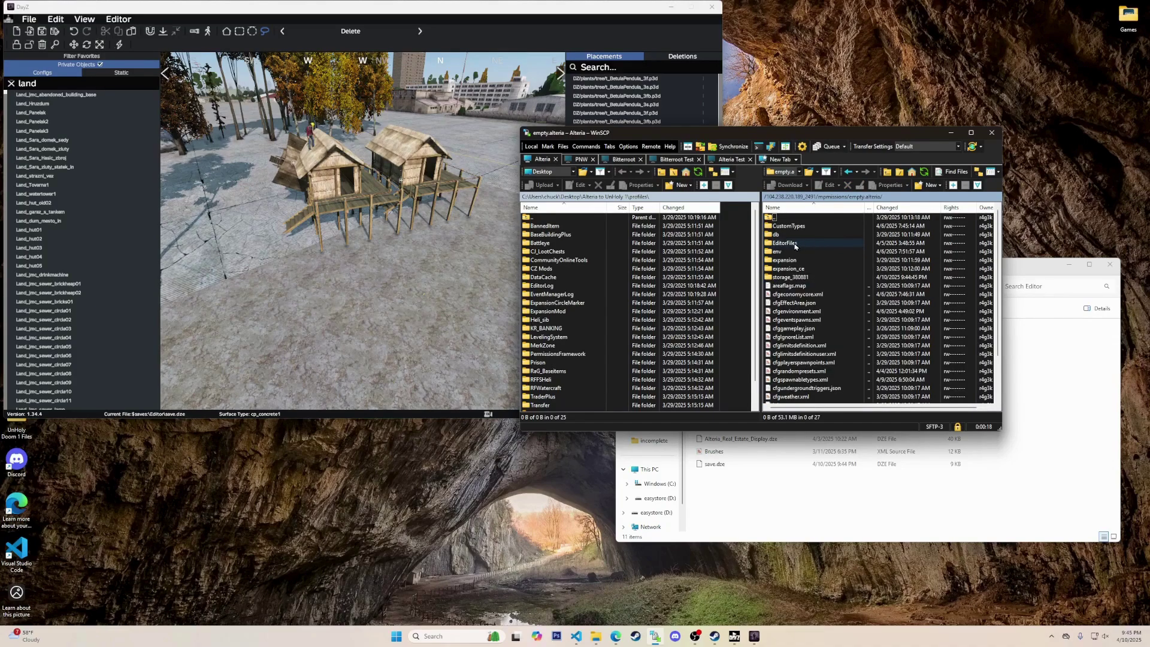
double_click(792, 243)
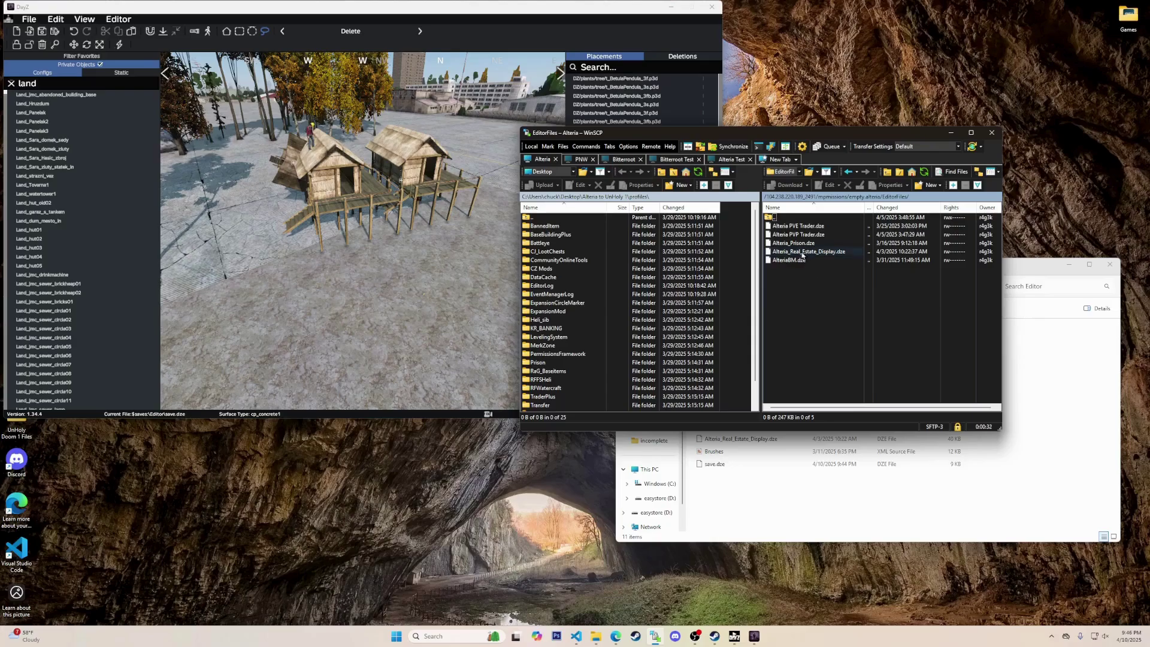
Close WinSCP, the File Explorer window and the DayZ Editor session
click(992, 132)
click(754, 307)
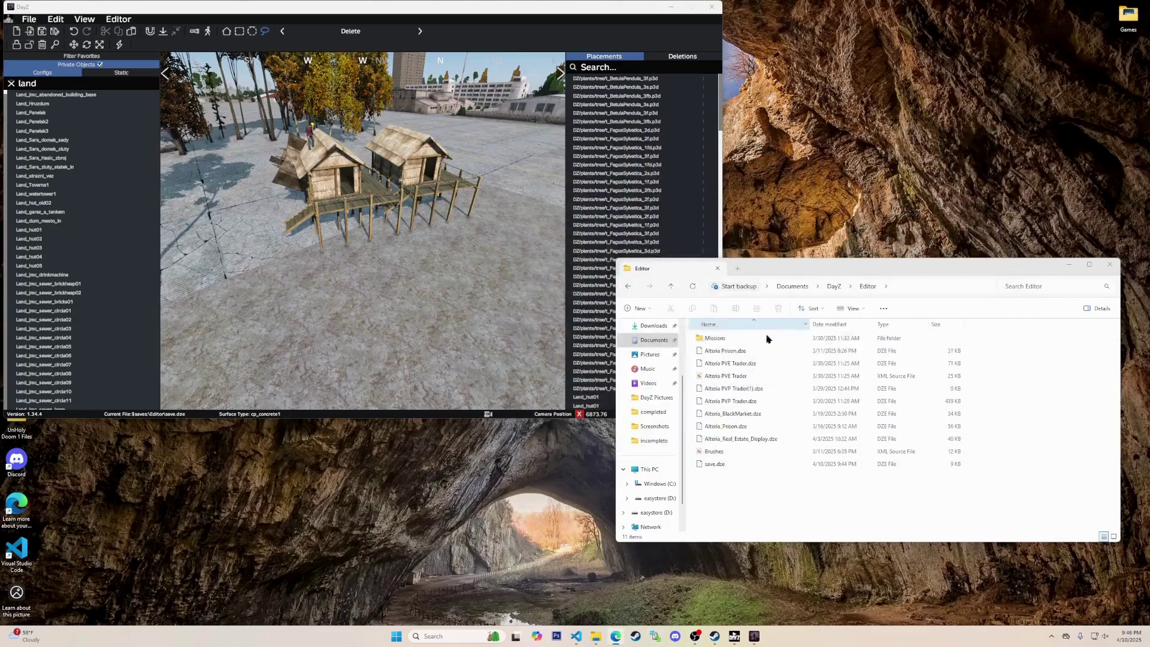
click(1110, 264)
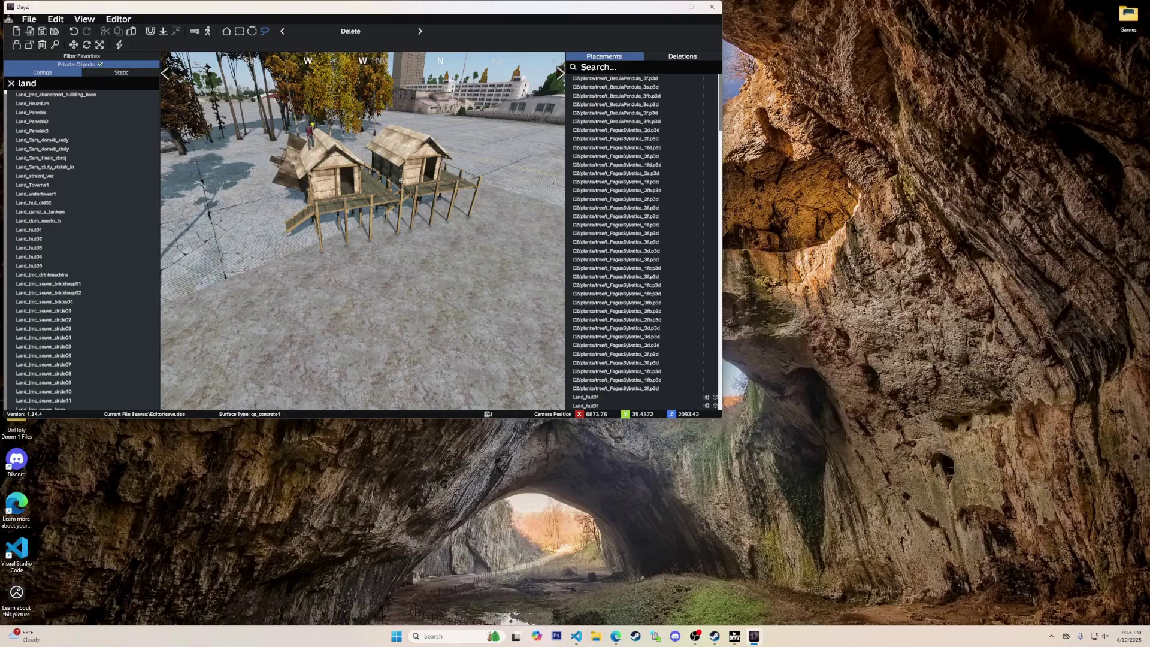
key(alt+F4)
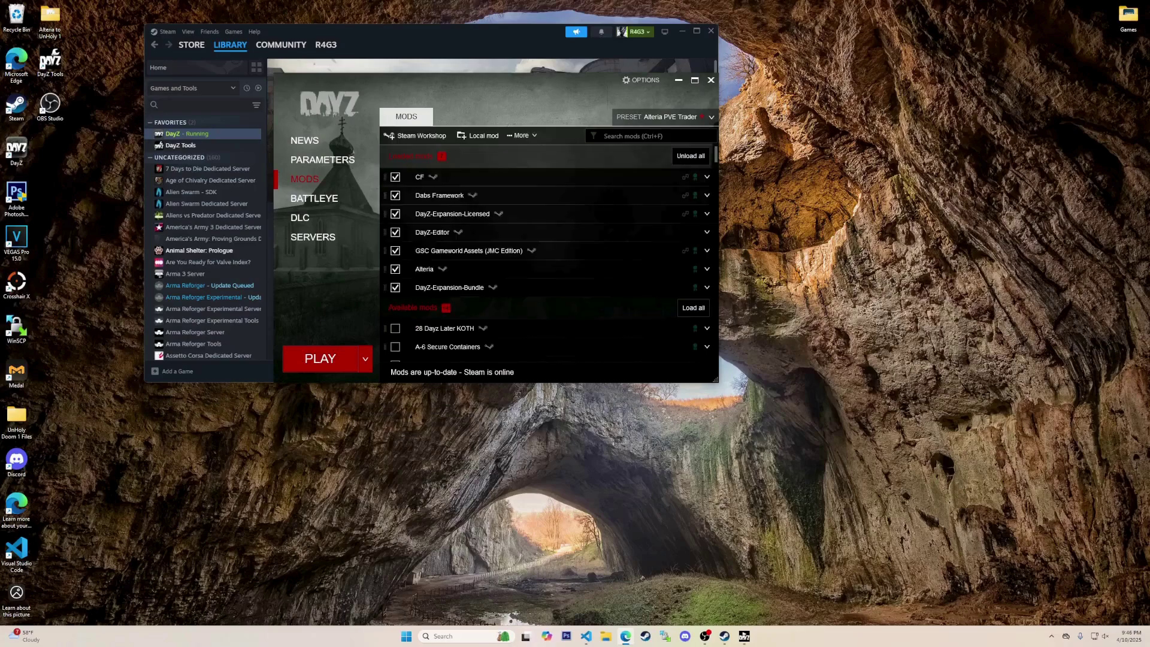